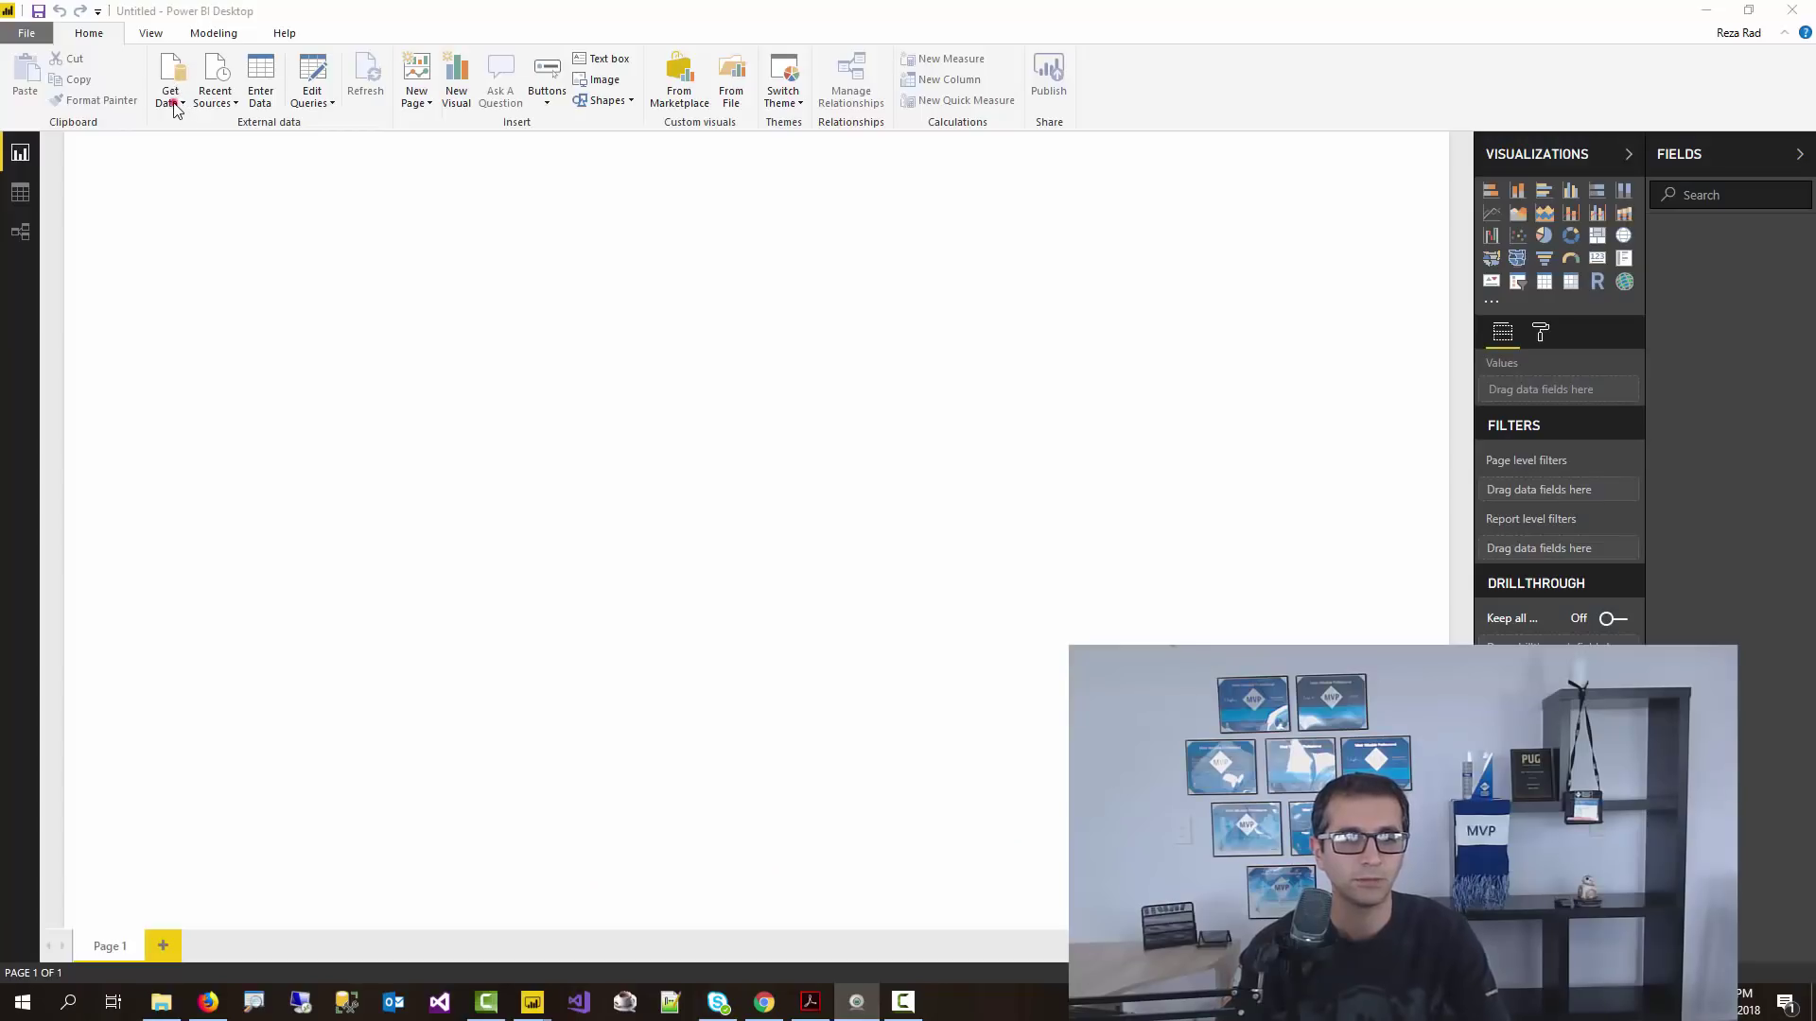
- Connect to SQL Server '.' and open AdventureWorksDW2014's DimCustomer table in Power Query Editor
click(173, 95)
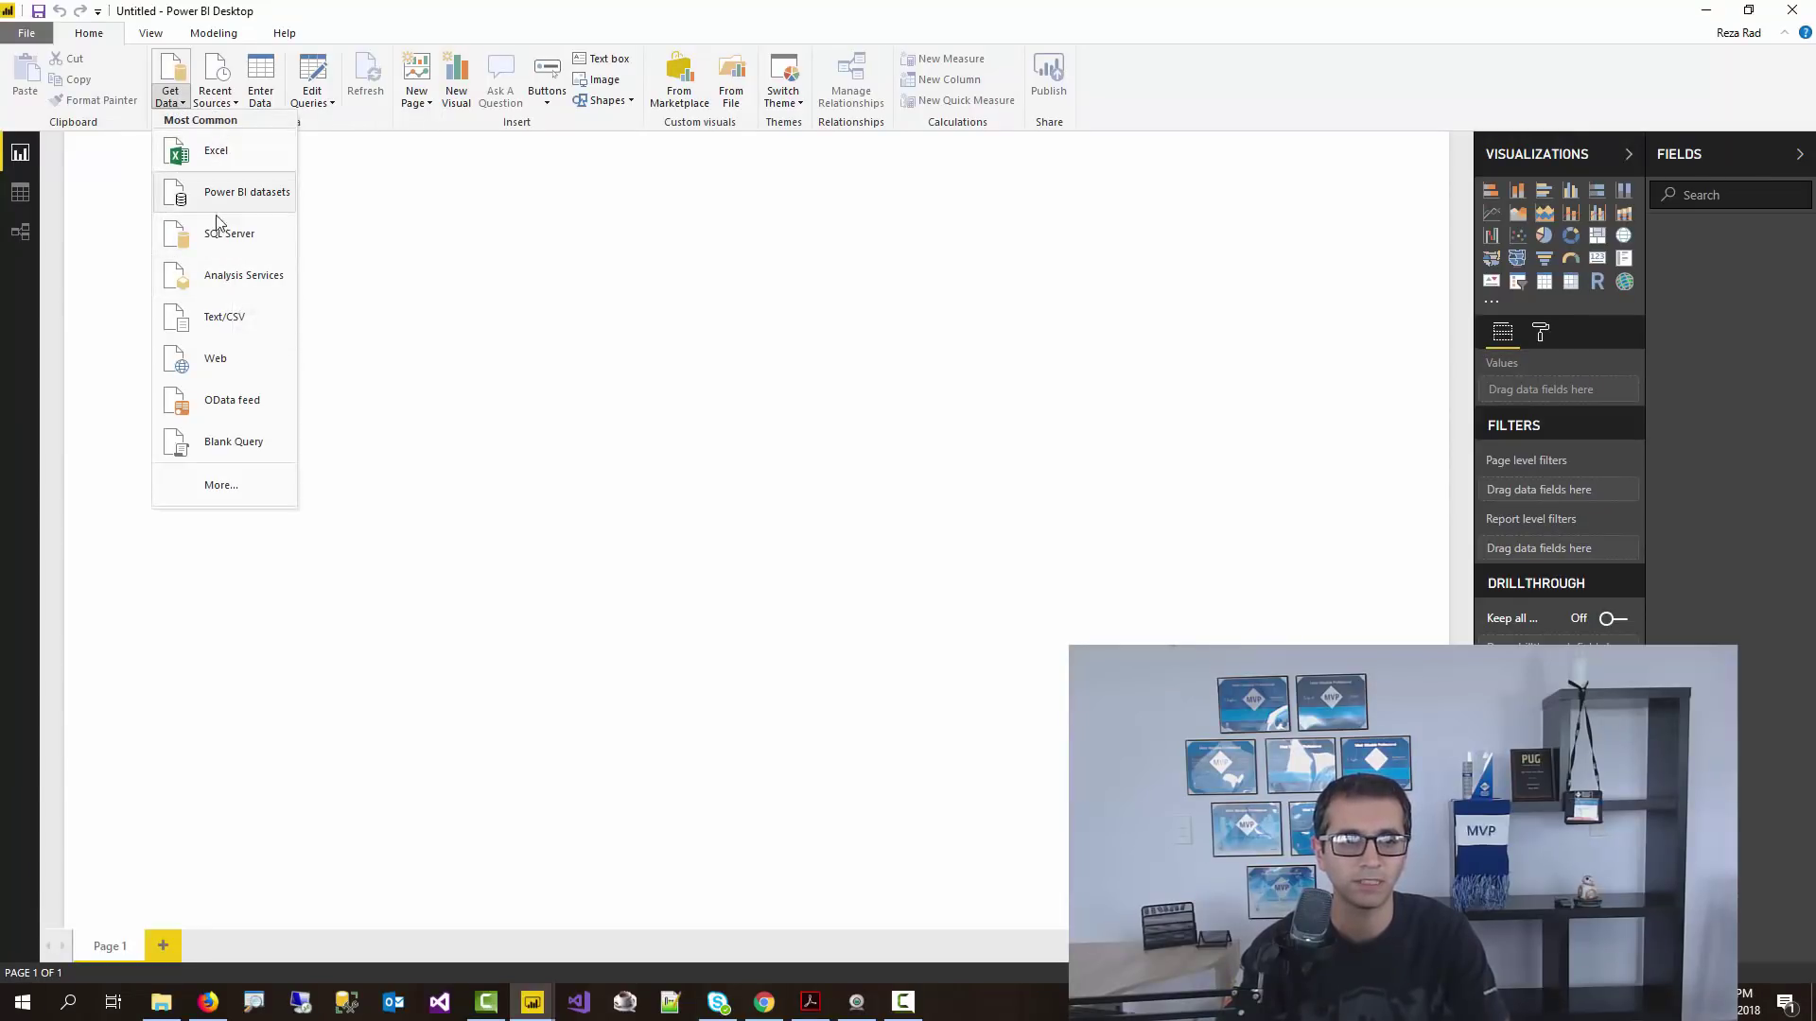
click(214, 235)
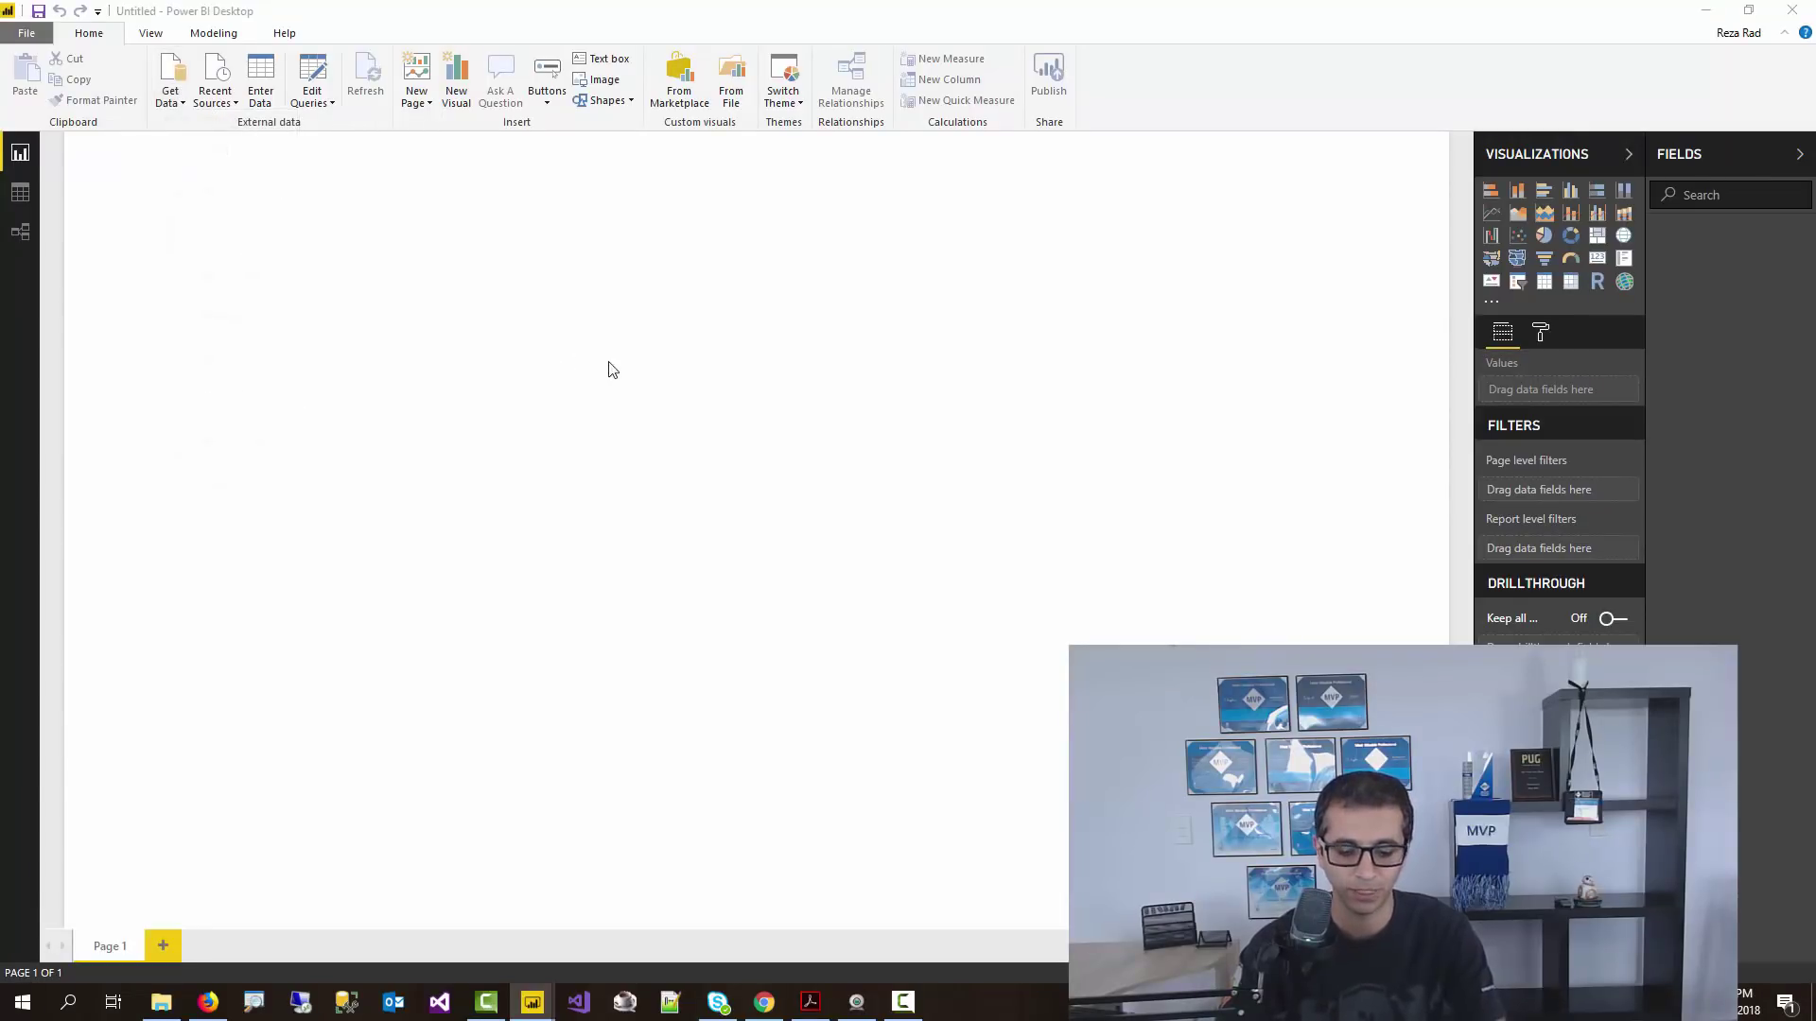
text(.)
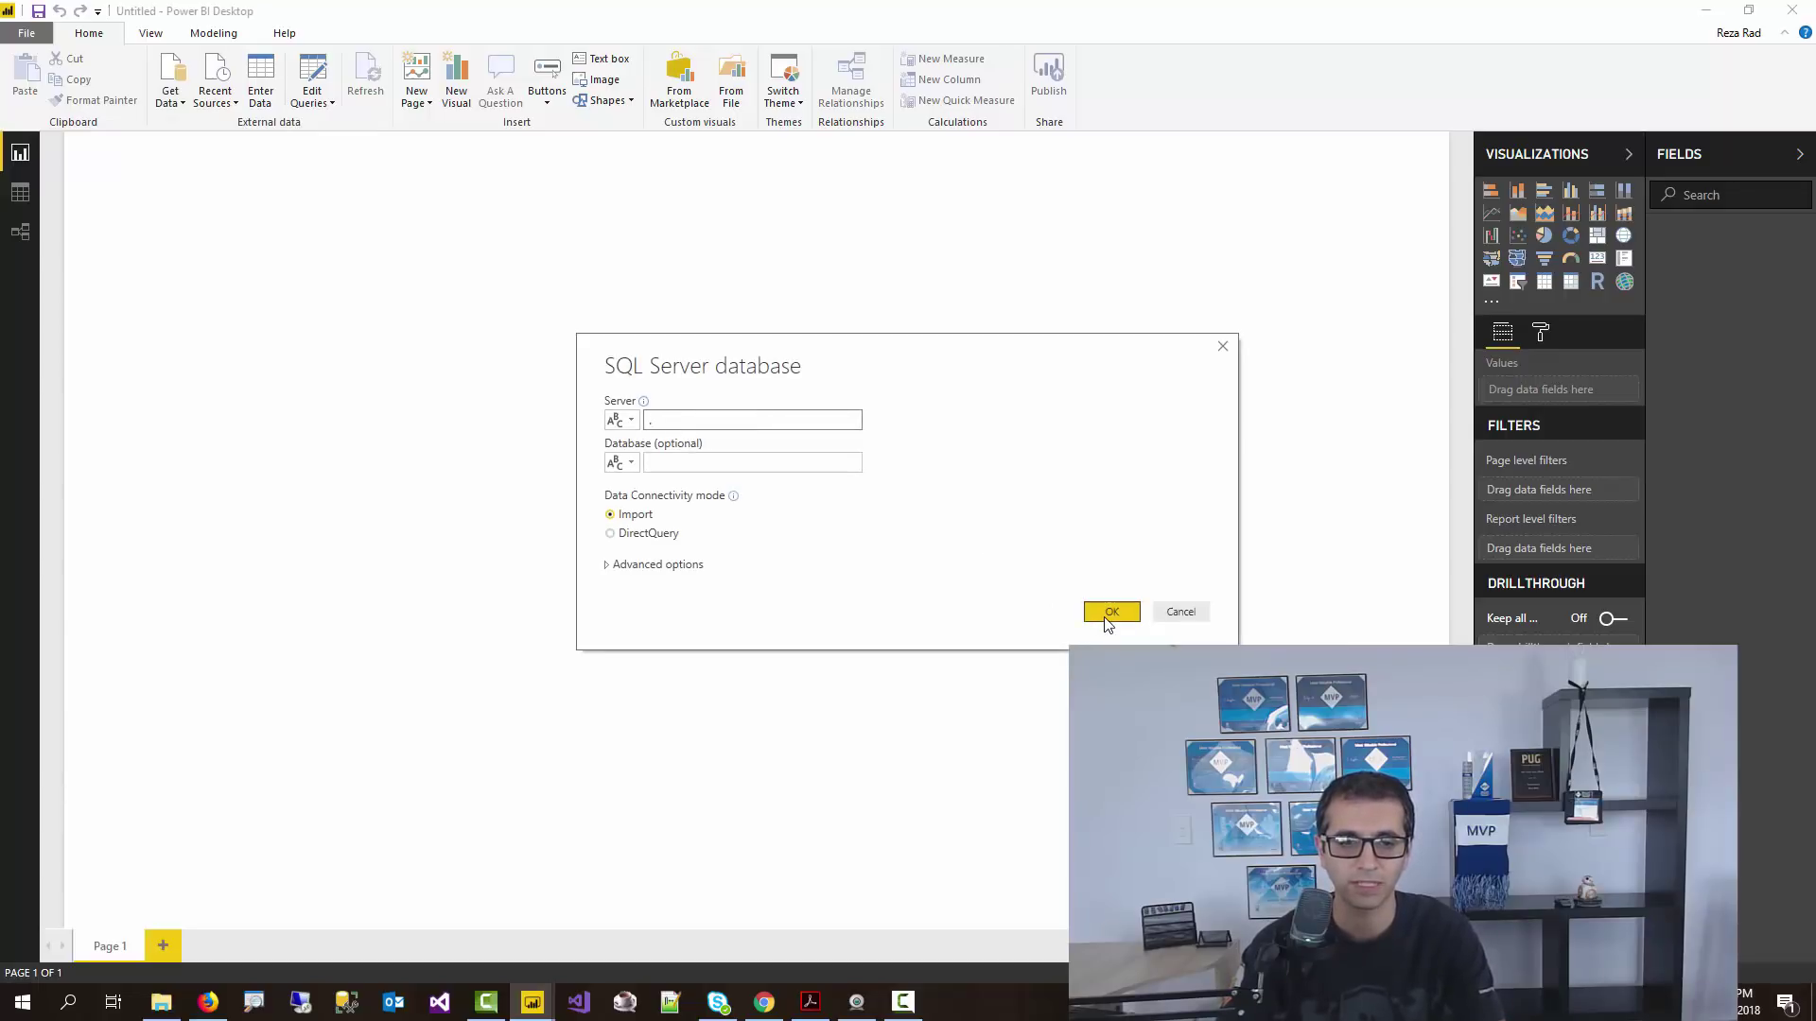
click(1110, 613)
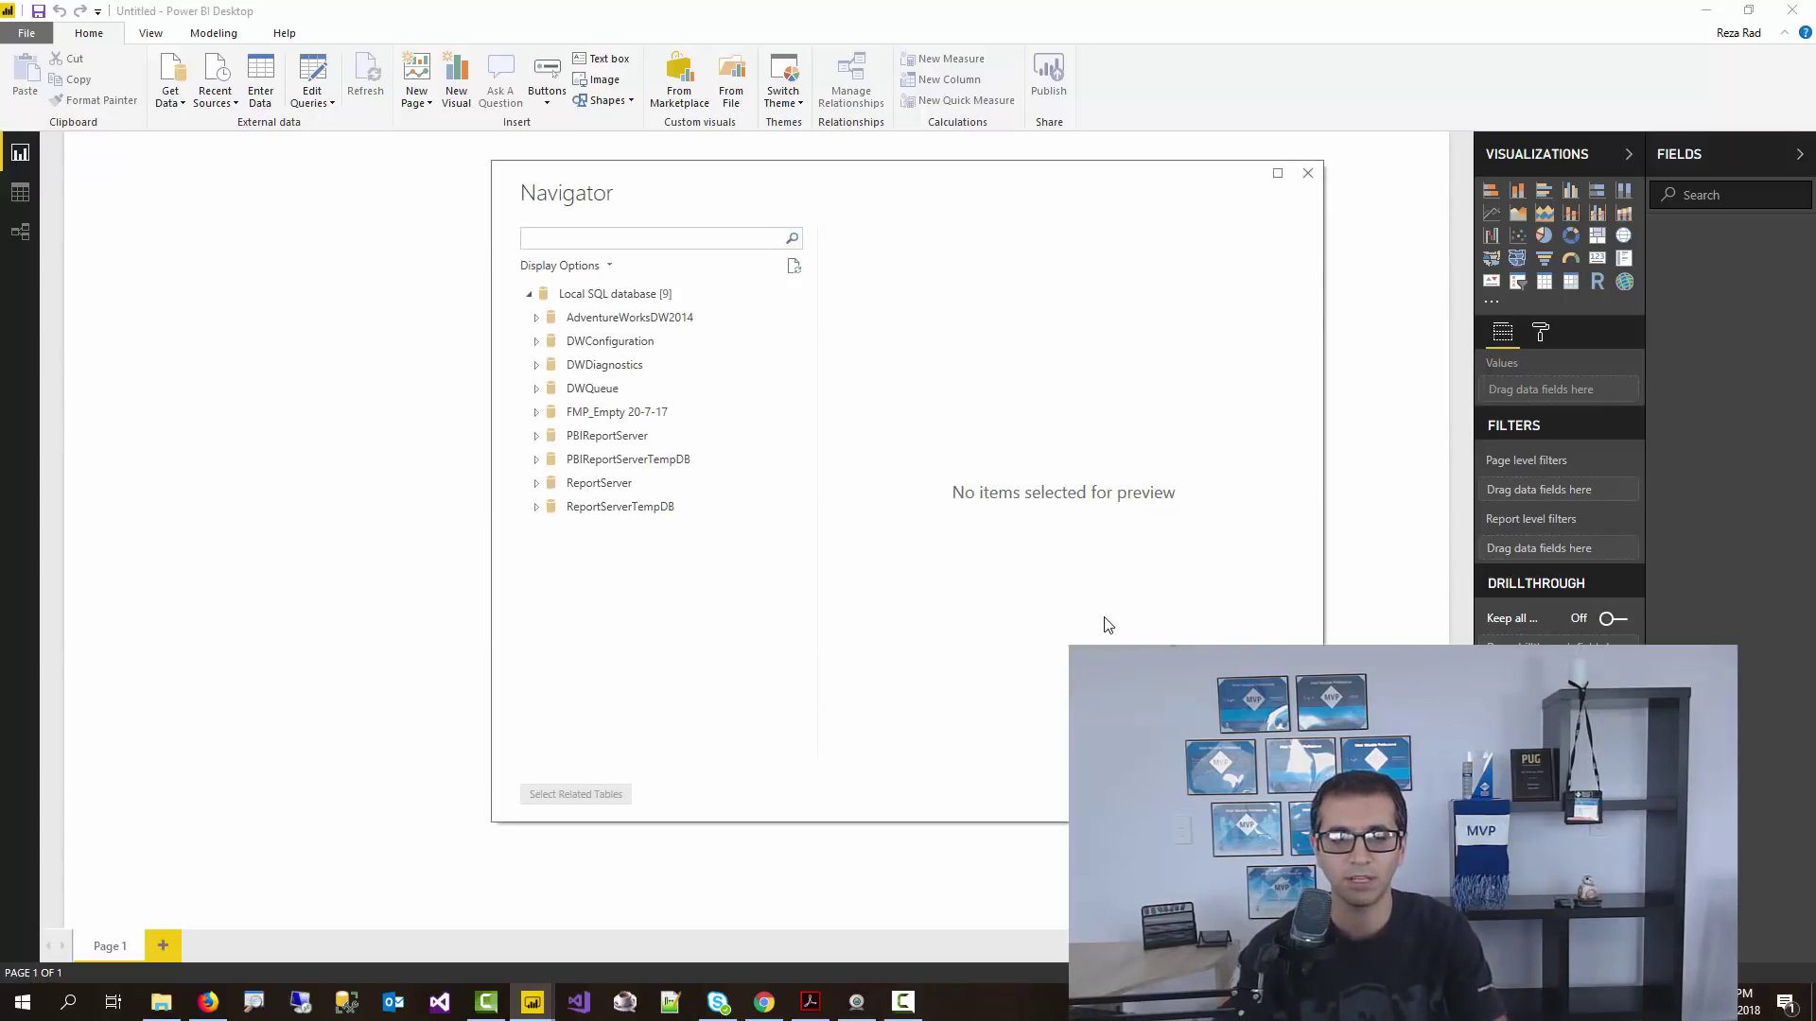
click(535, 318)
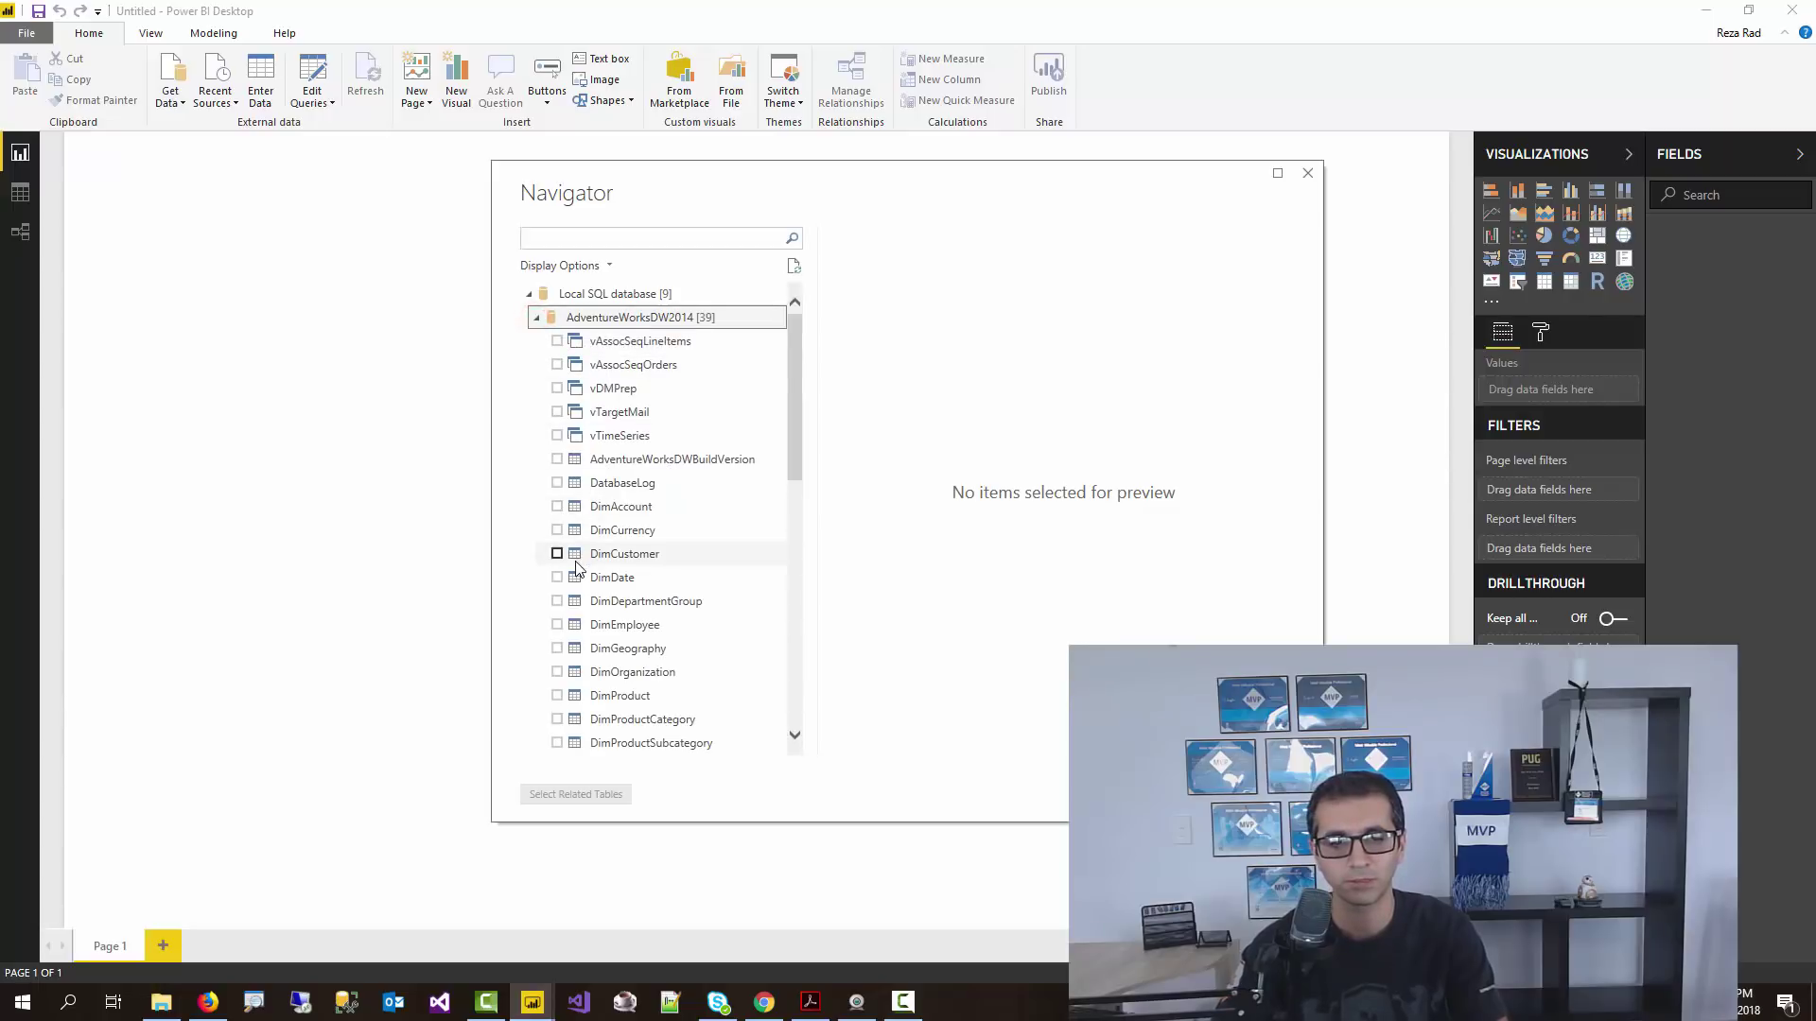
click(557, 554)
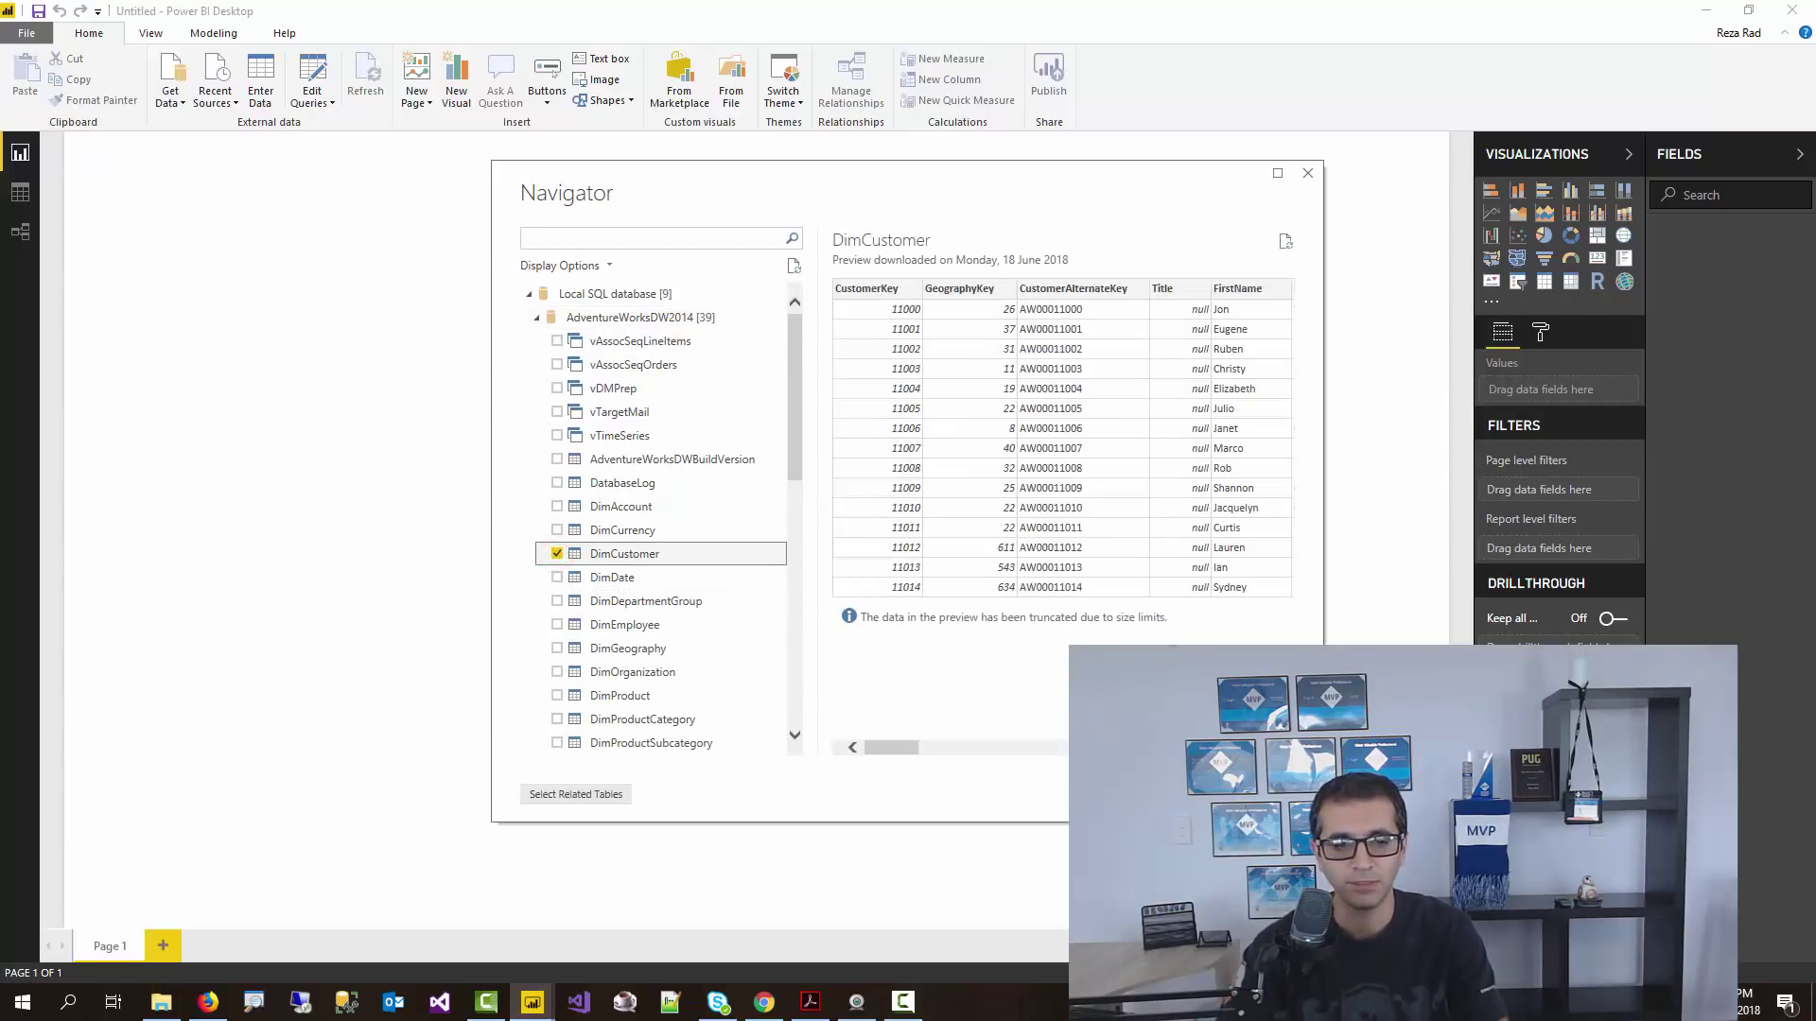
key(Escape)
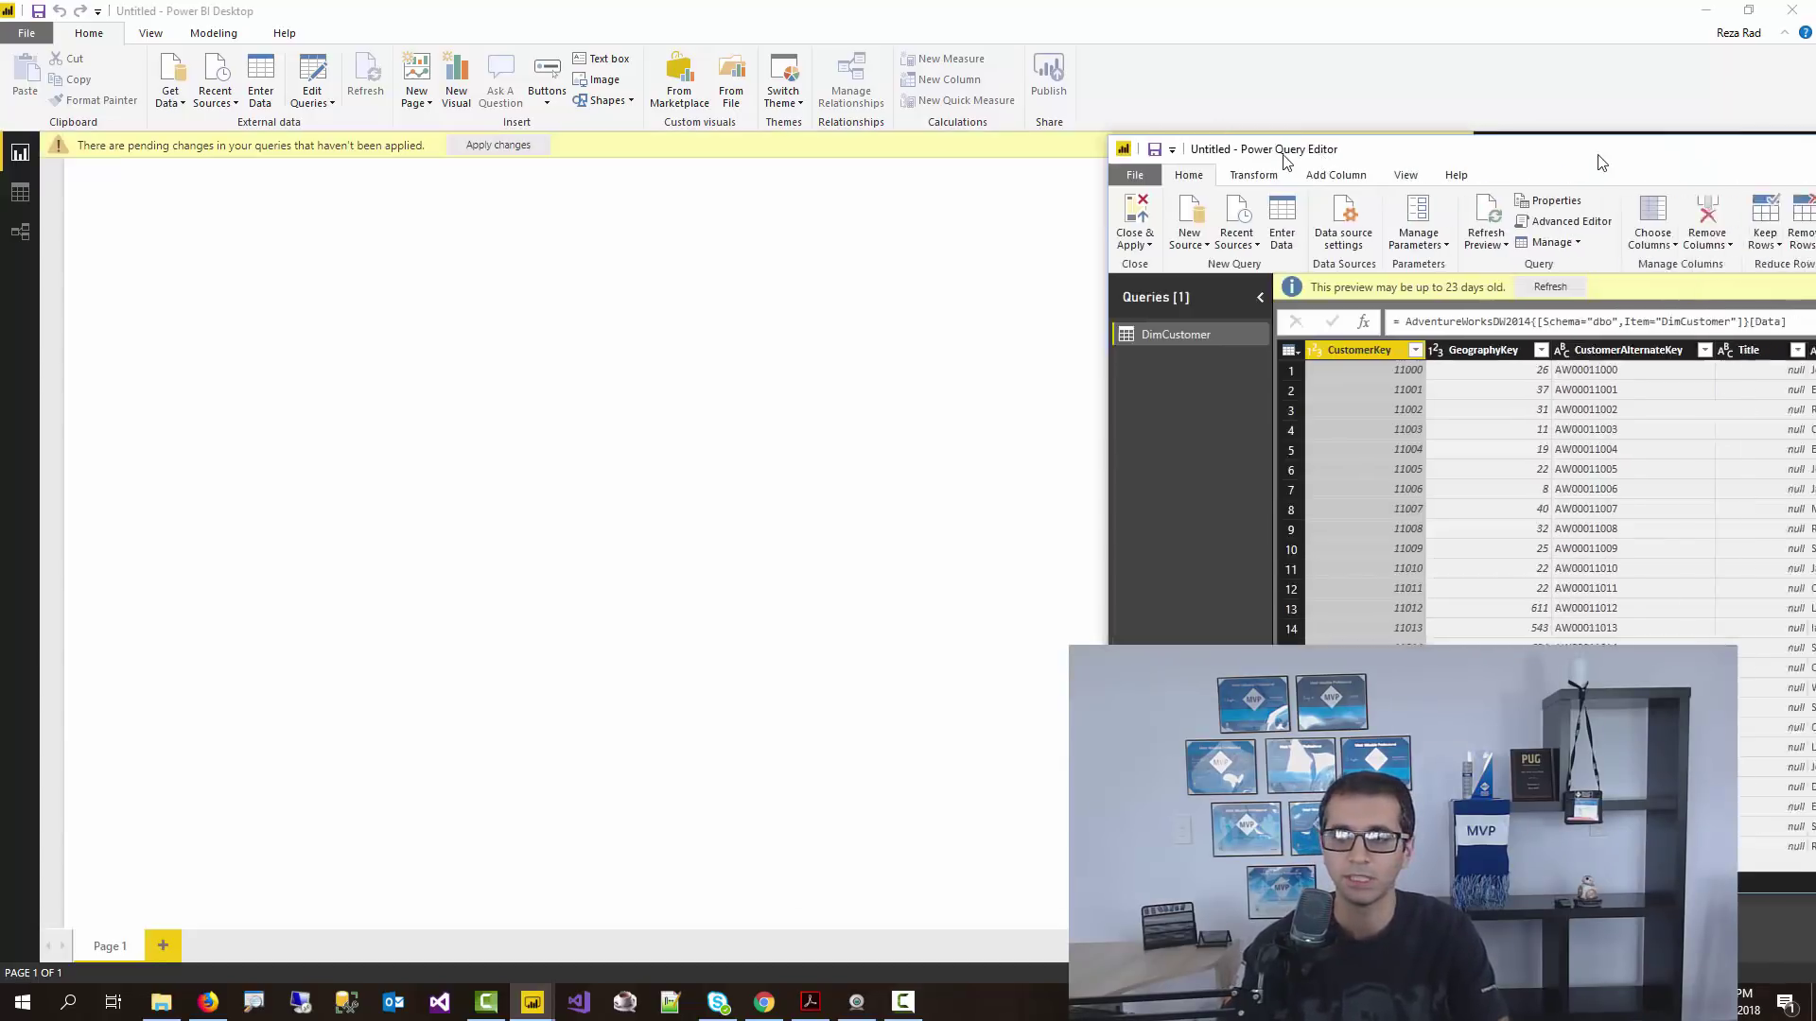
- Maximize the Power Query Editor window and dismiss the preview-age banner
drag(1602, 161, 828, 154)
double_click(827, 154)
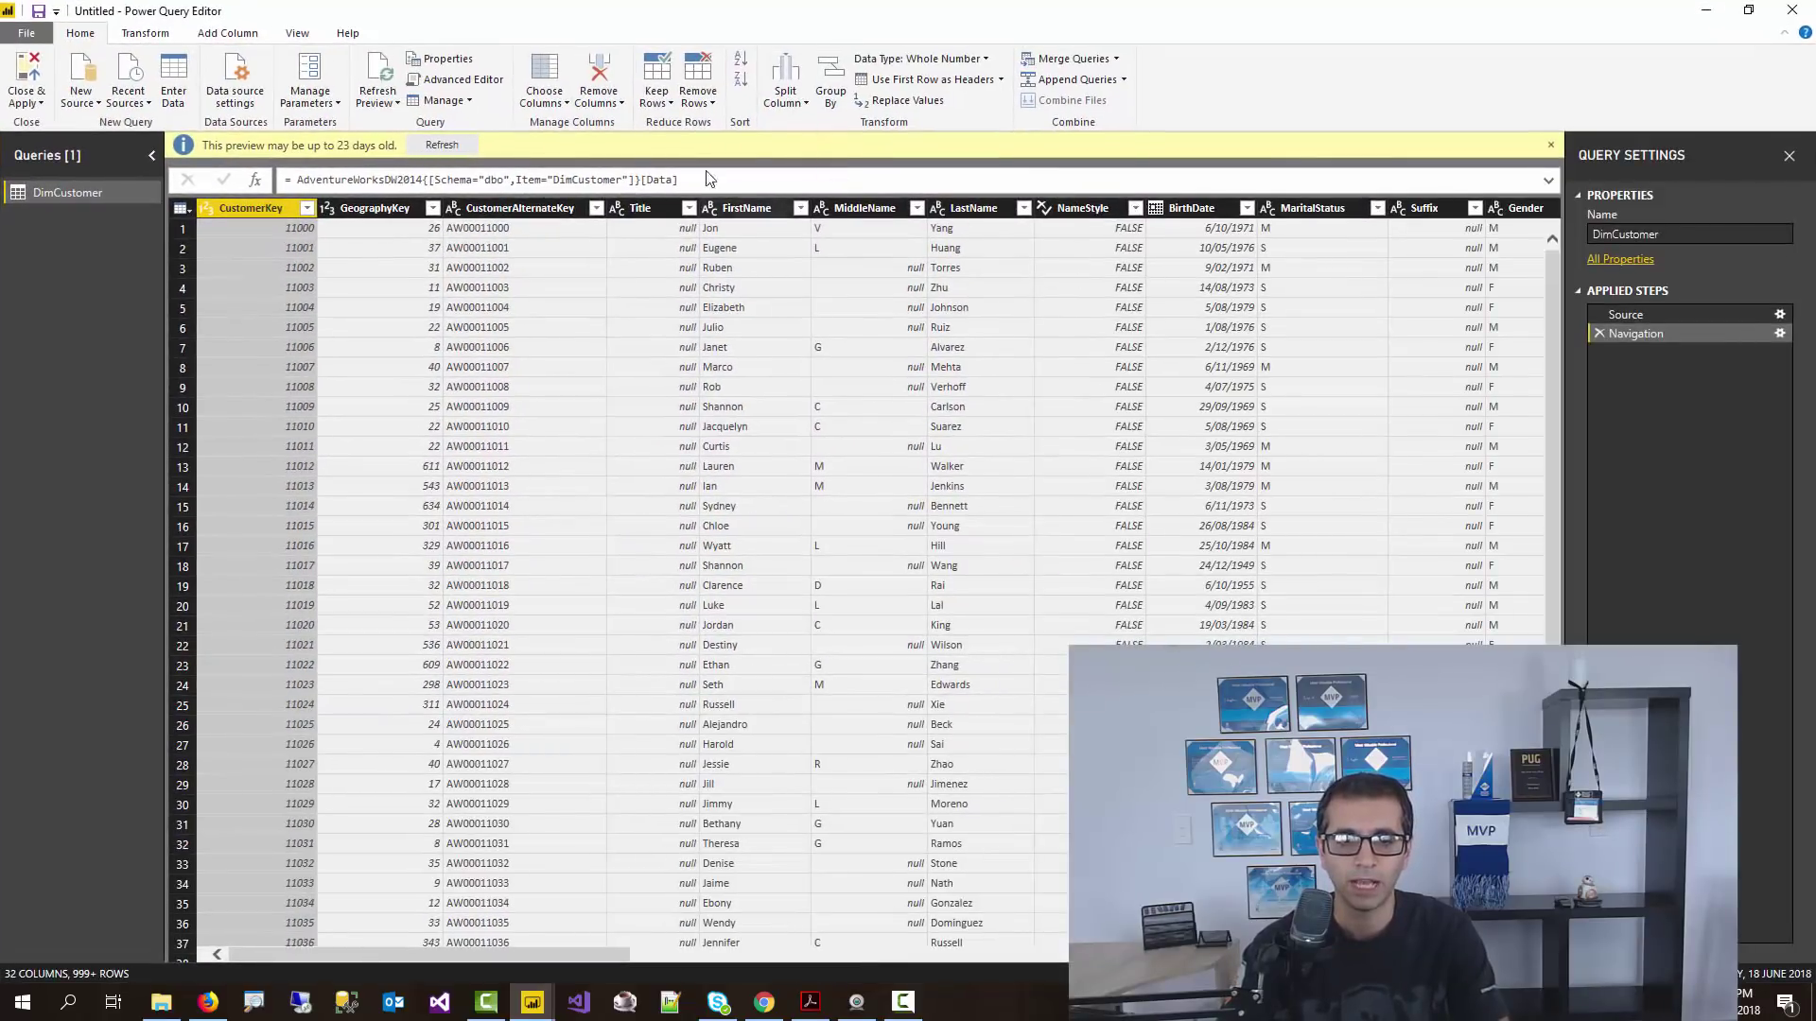
click(1553, 144)
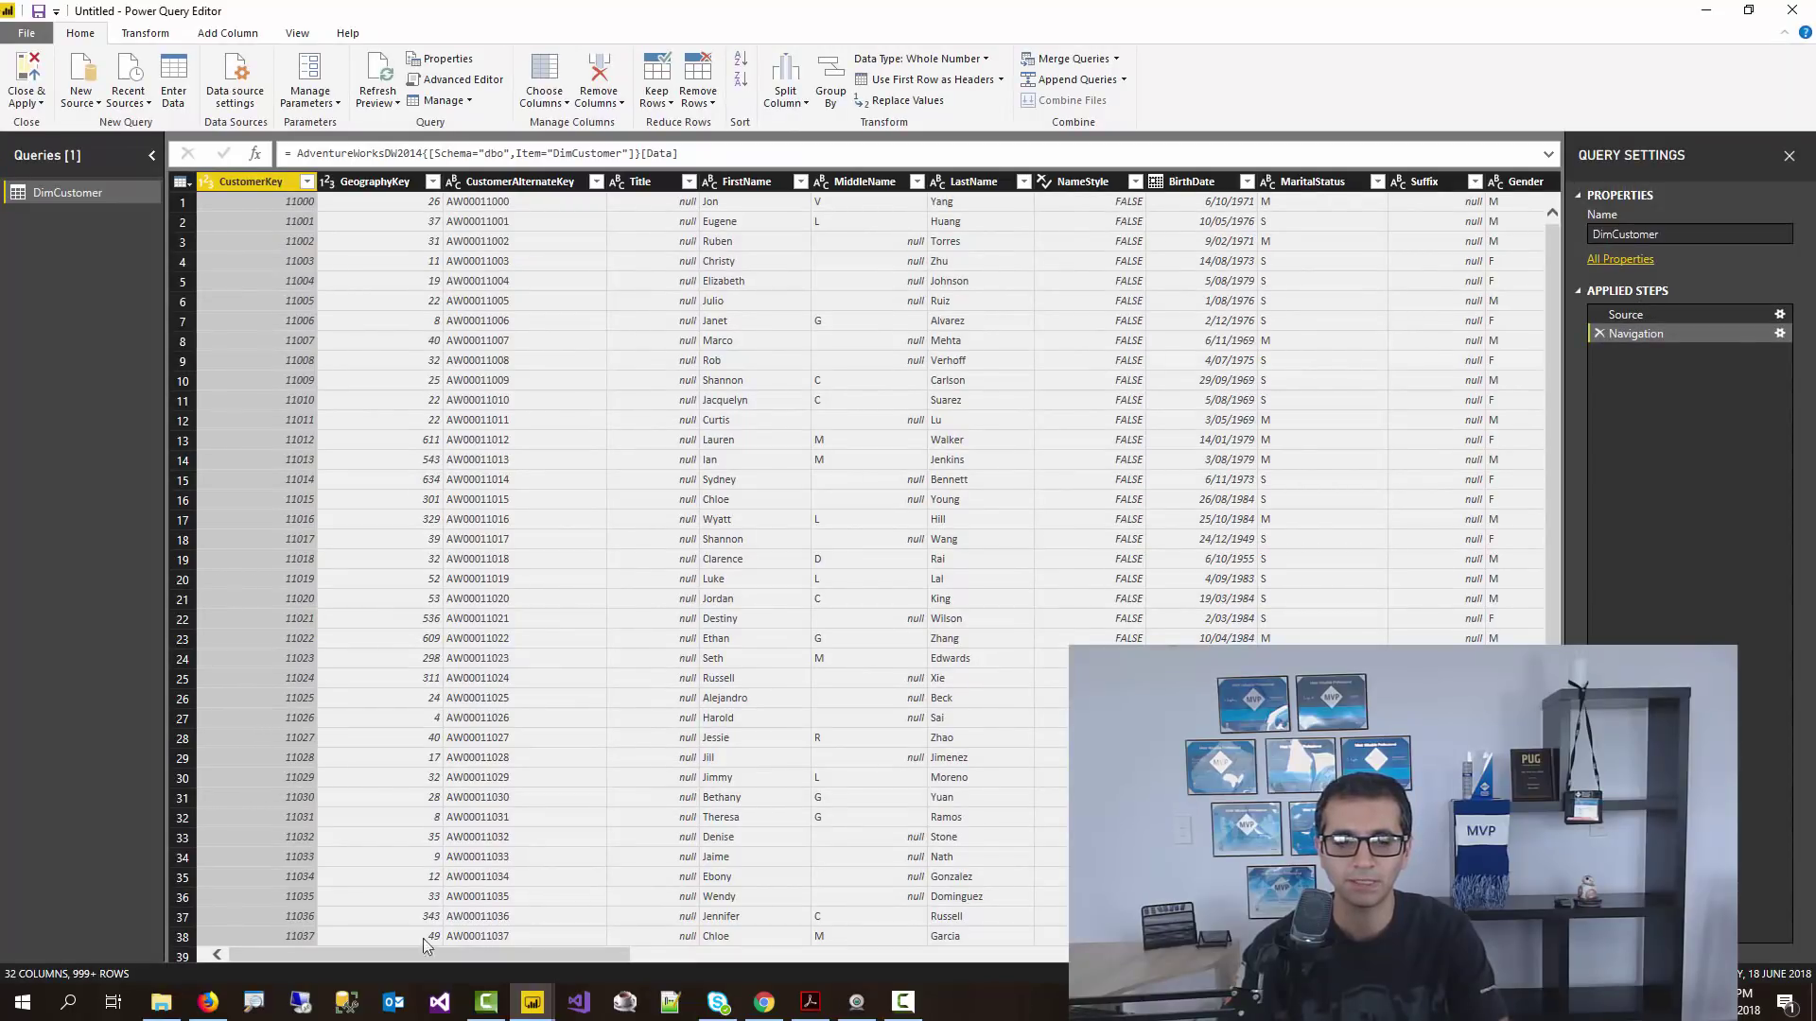
- Adjust the editor's panes around the DimCustomer preview and its applied steps
click(253, 1002)
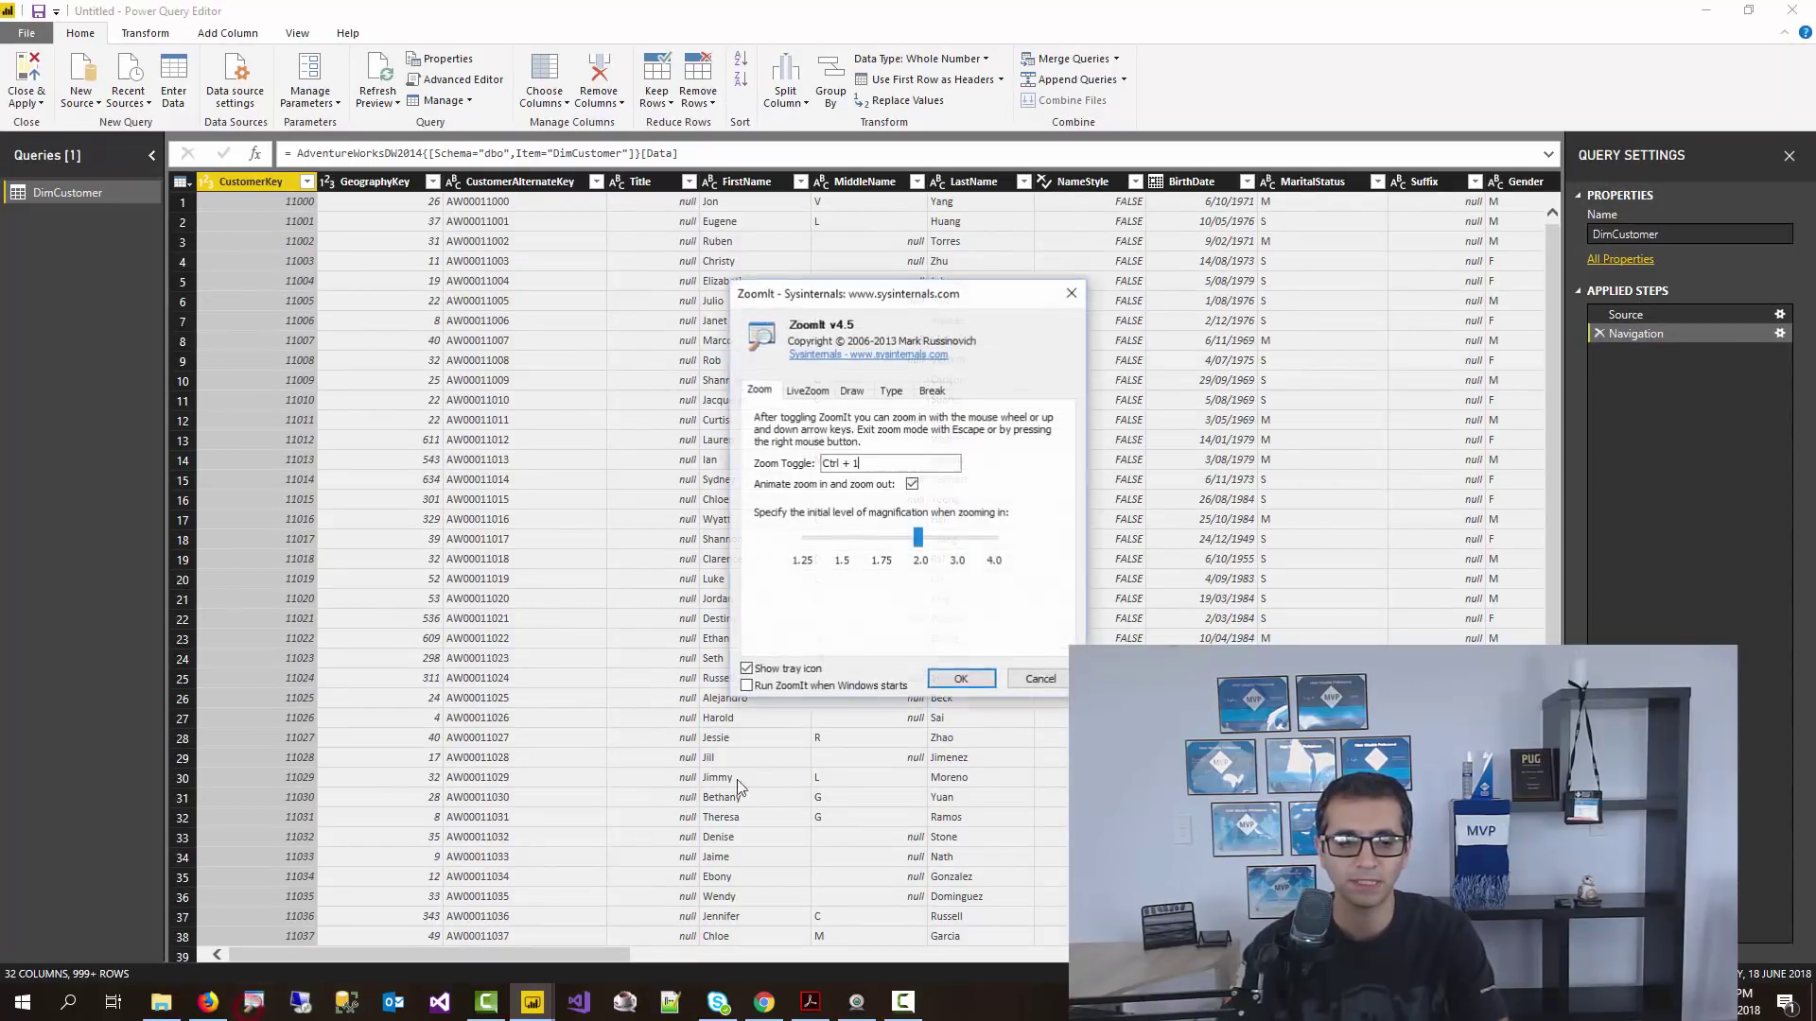
click(957, 679)
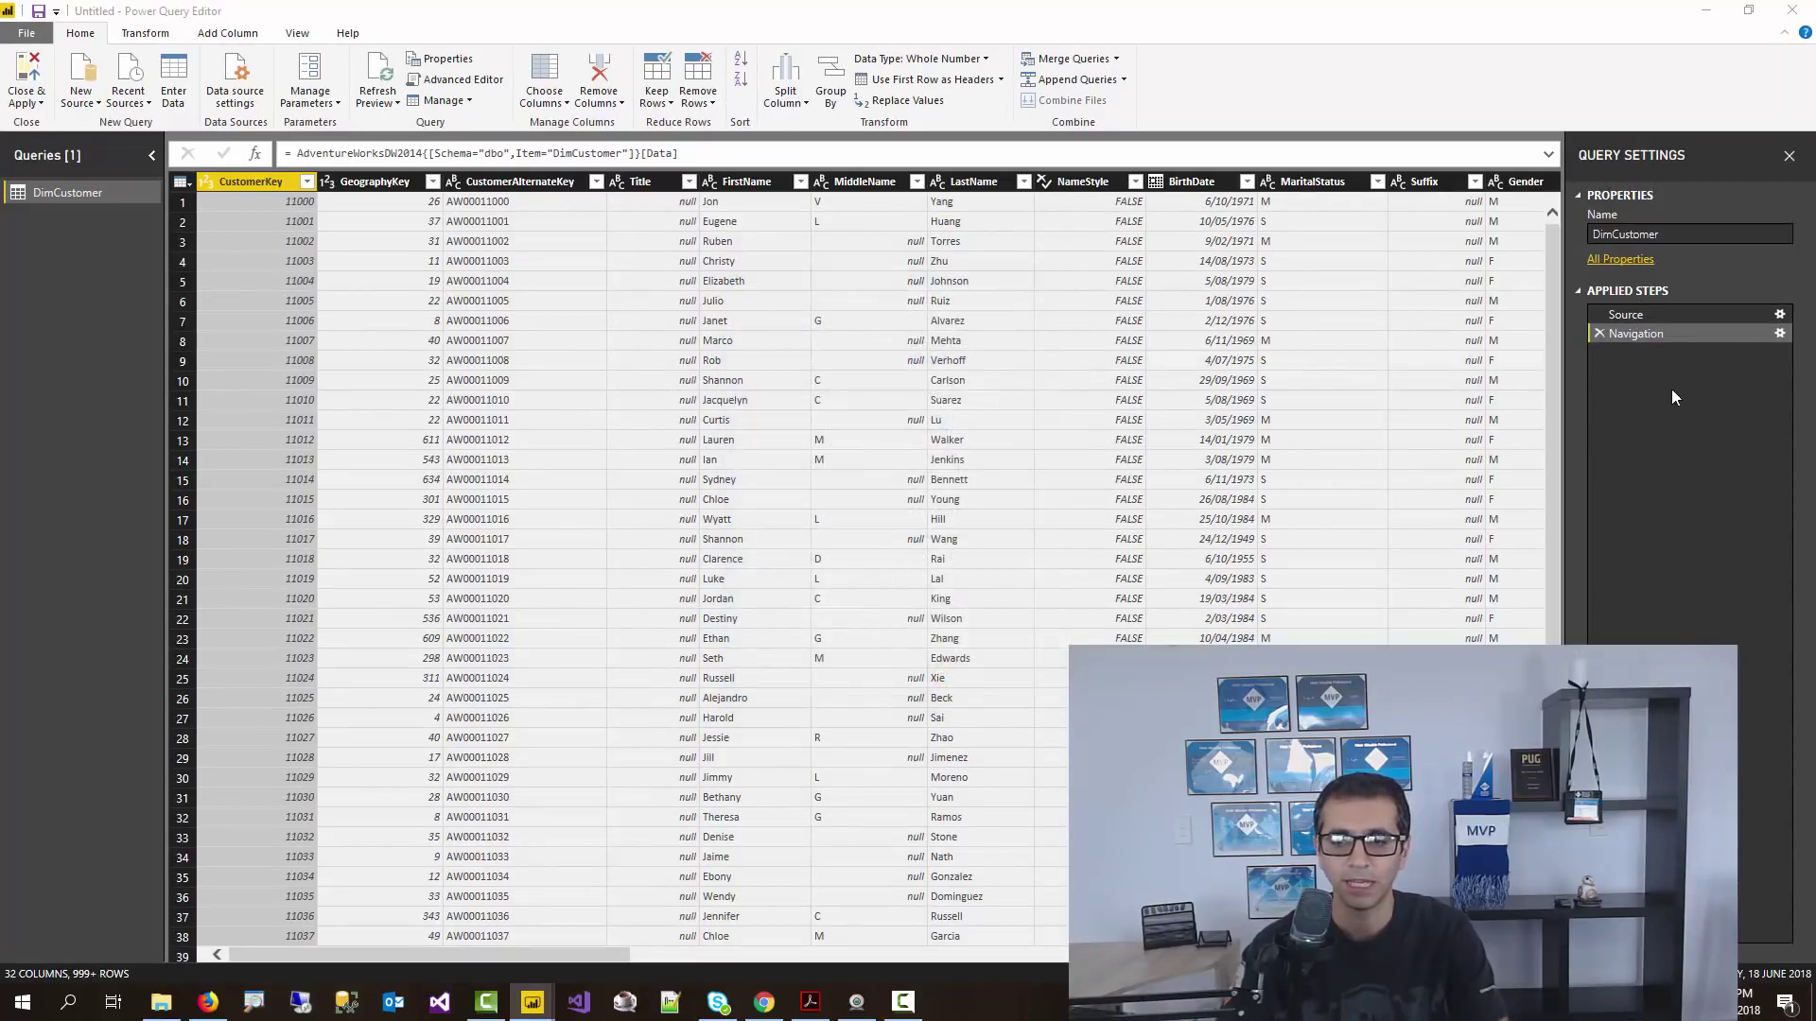
key(ctrl+1)
click(1732, 350)
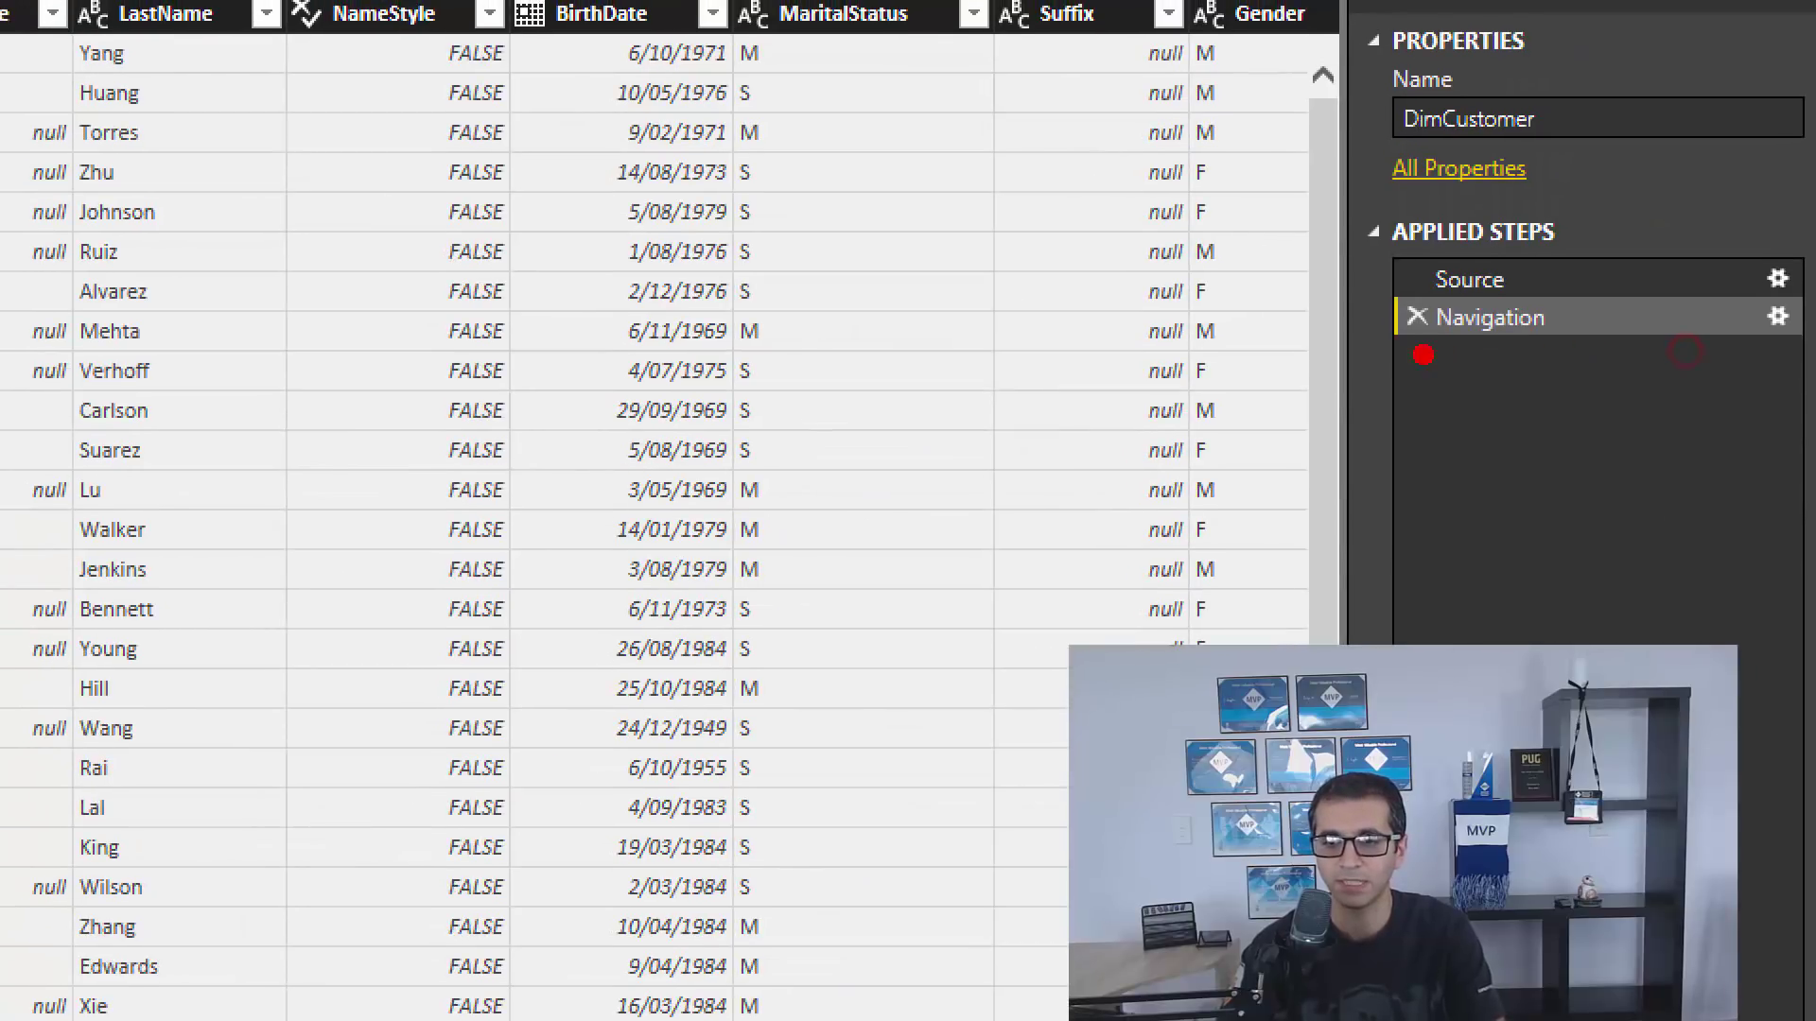
drag(1399, 355, 1549, 358)
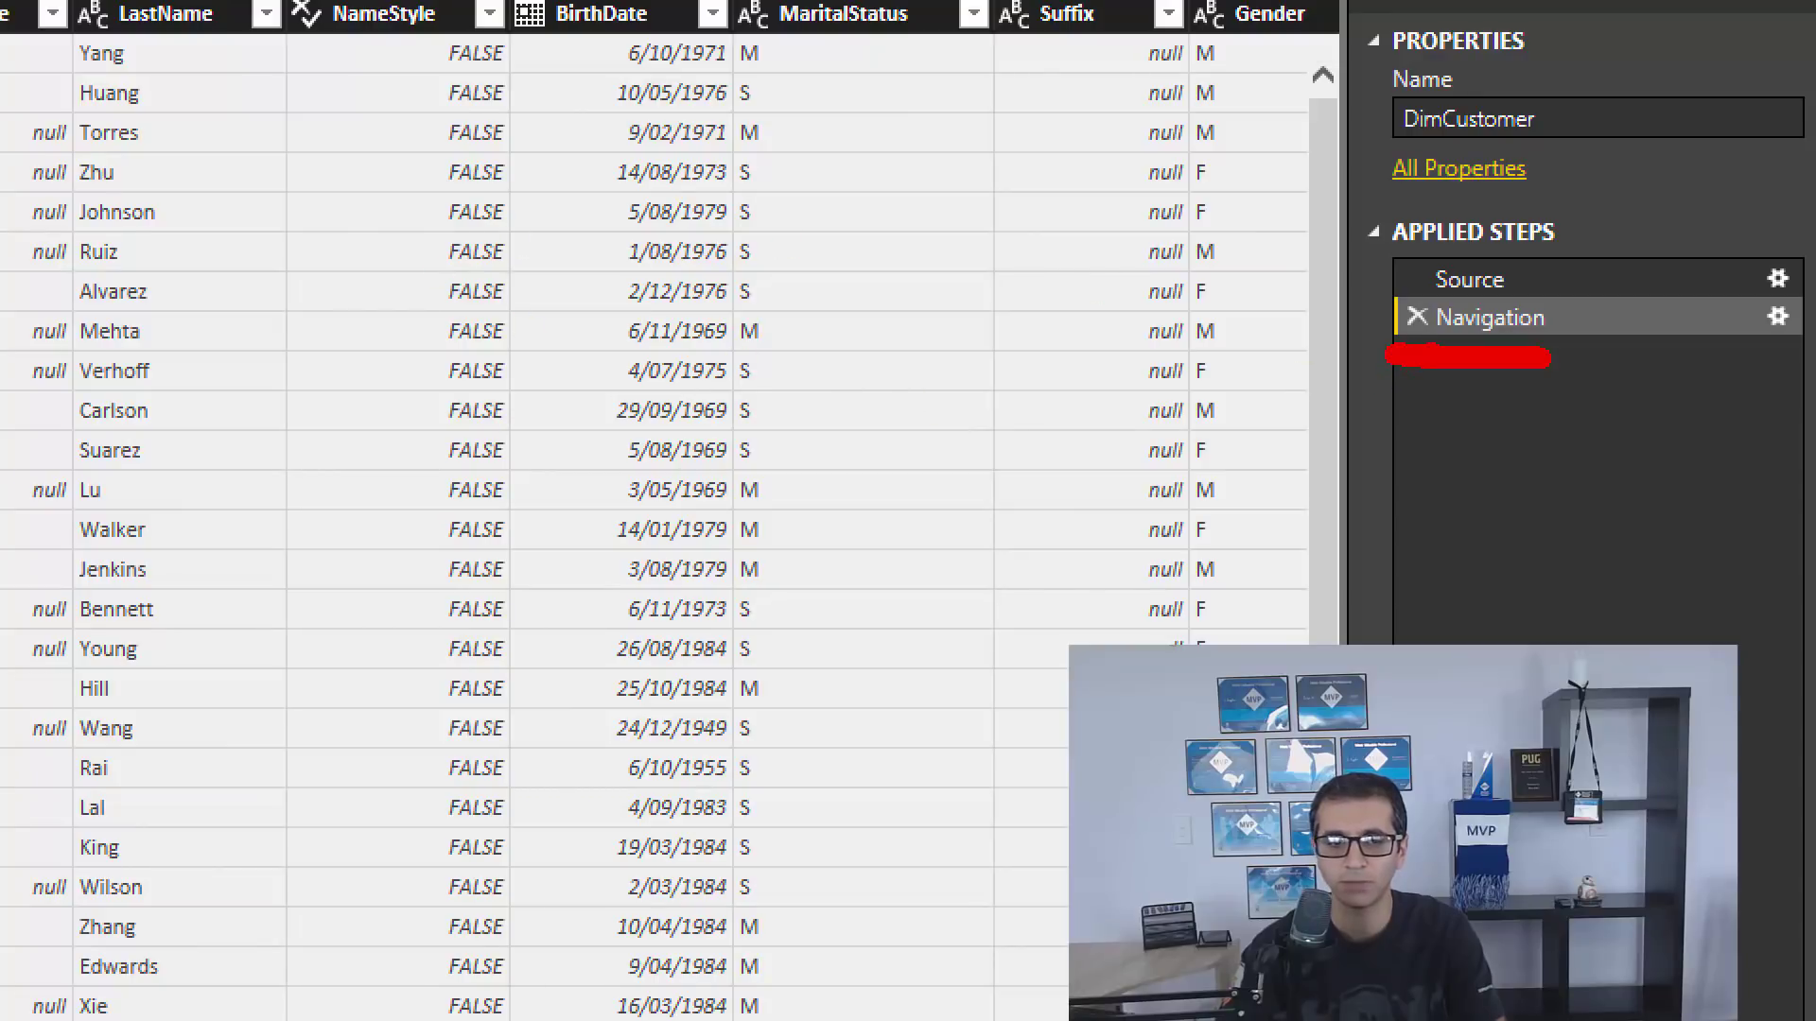
drag(1402, 276, 1433, 331)
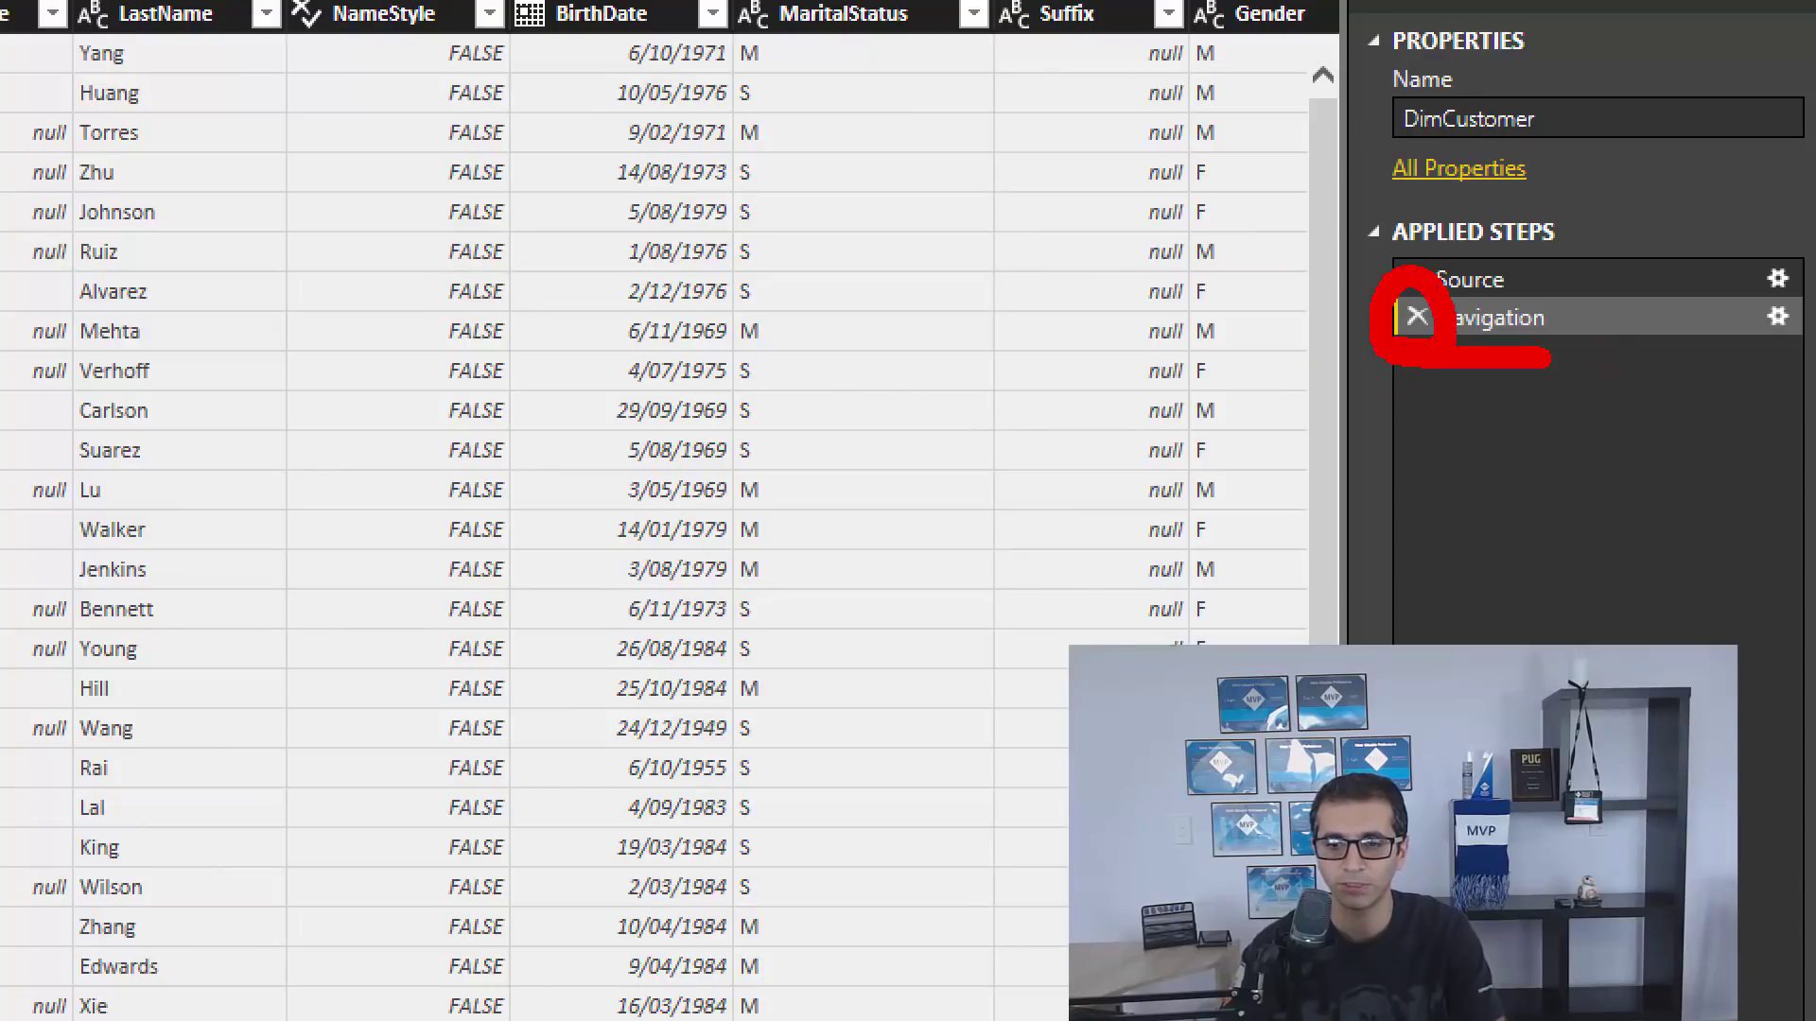
key(Escape)
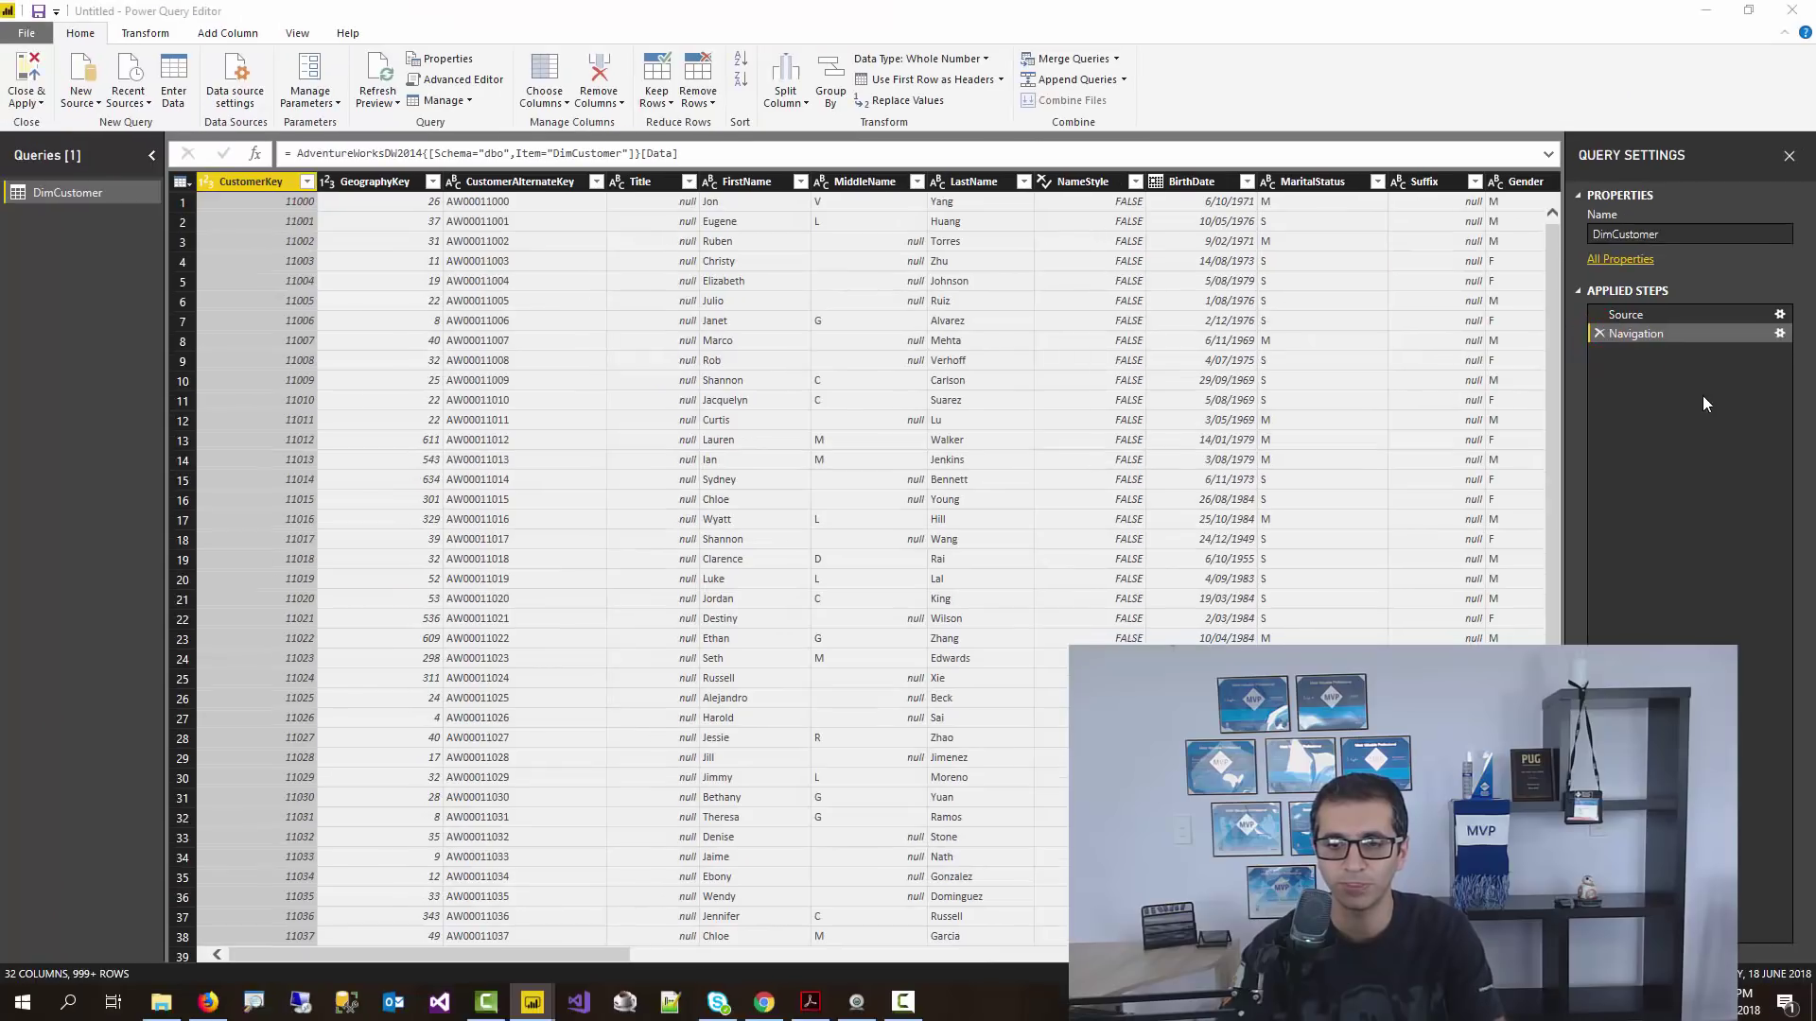
- Delete the Navigation step, drill into AdventureWorksDW2014's table list, and preview DimOrganization
click(1597, 335)
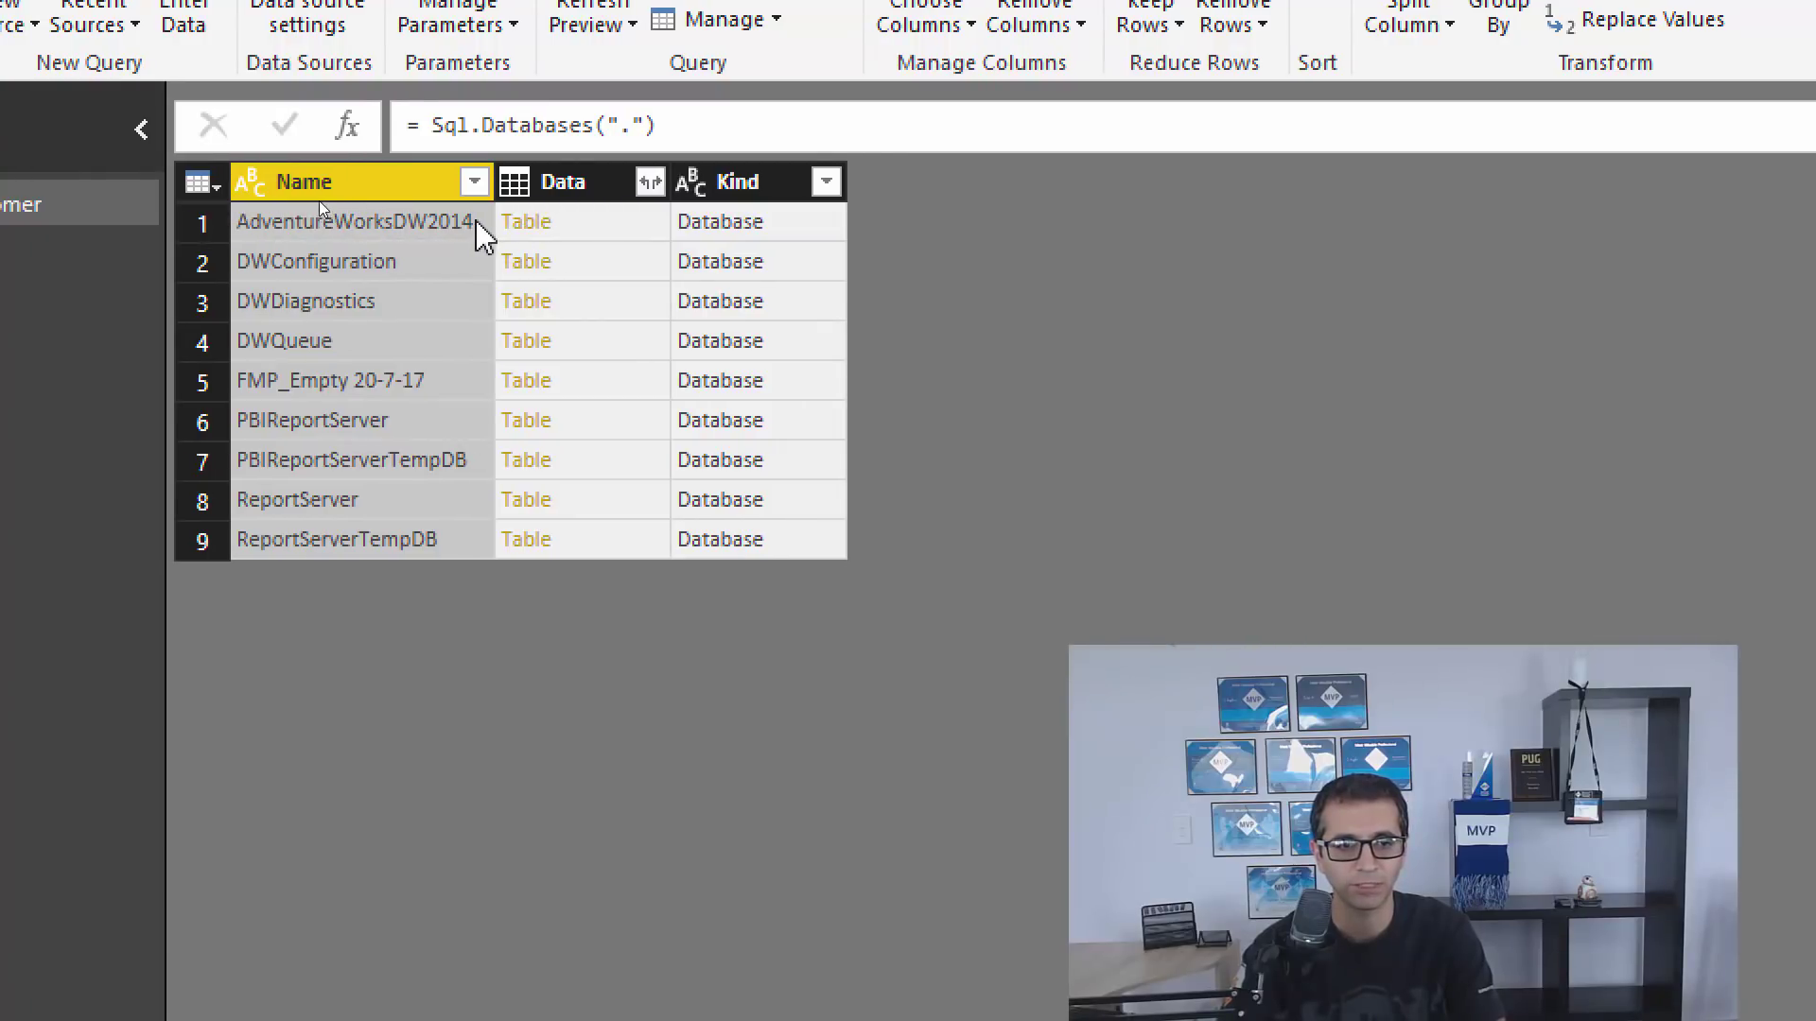
click(510, 223)
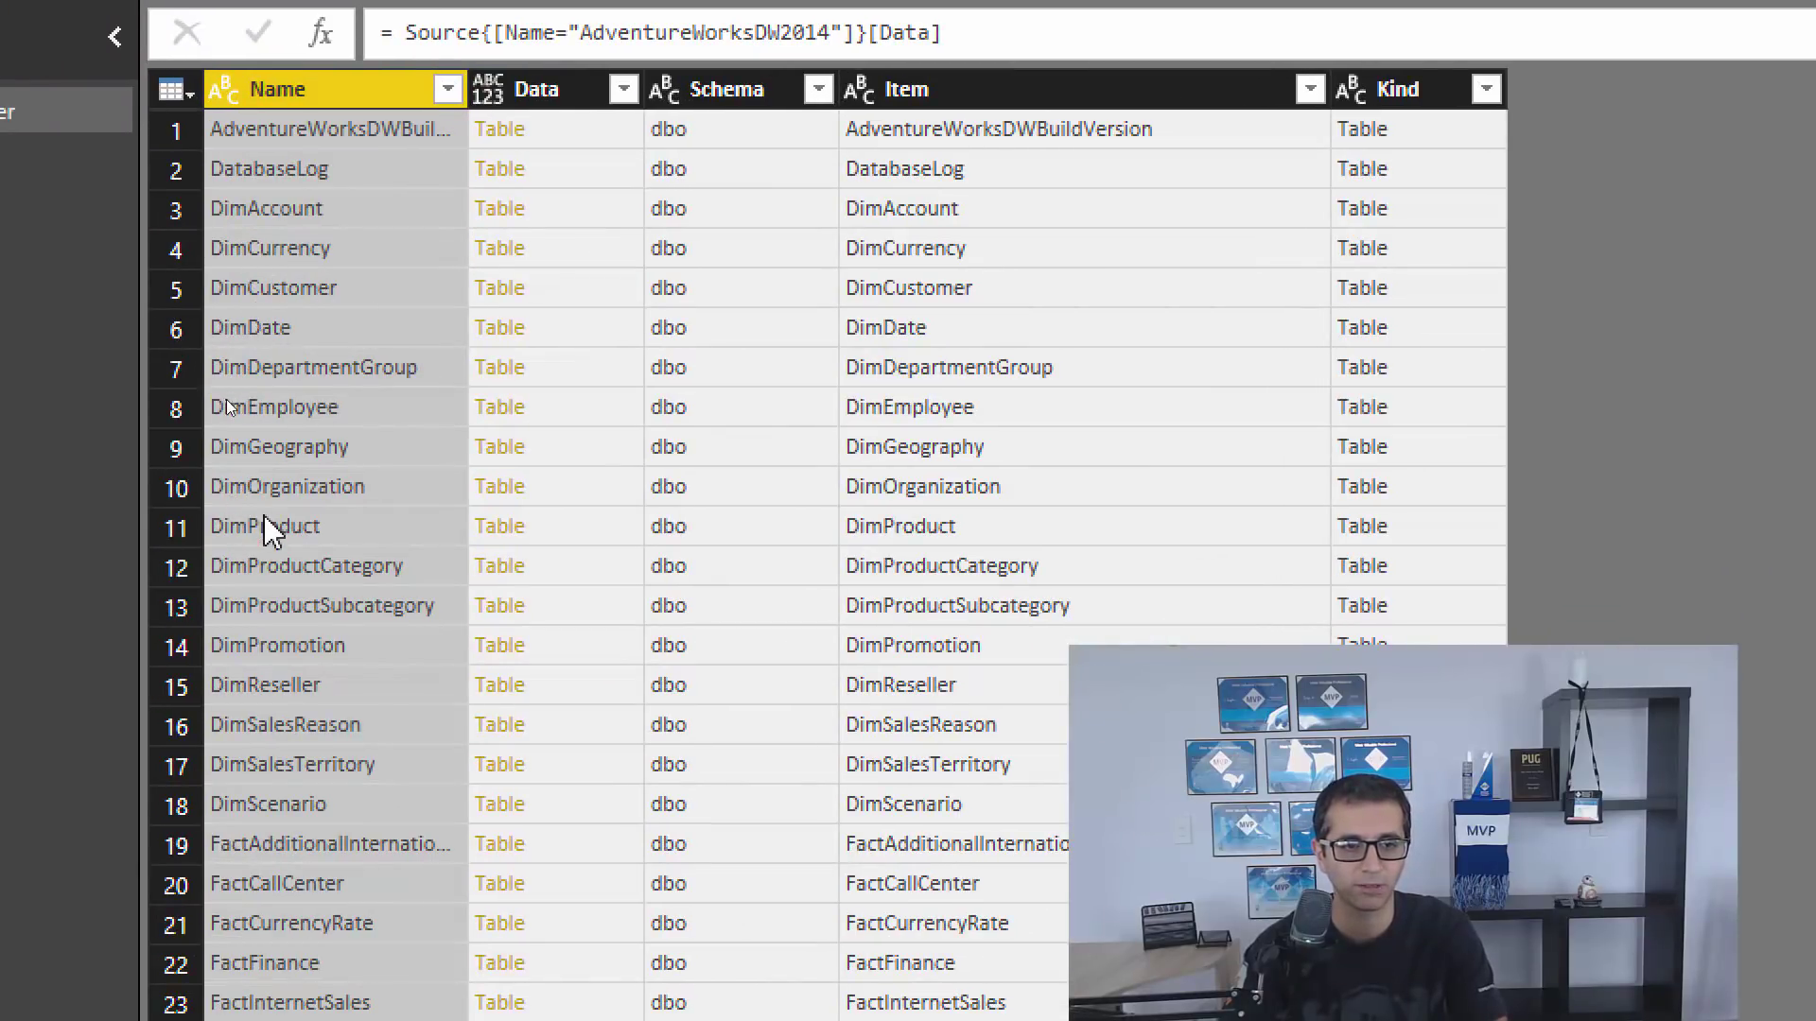
click(560, 489)
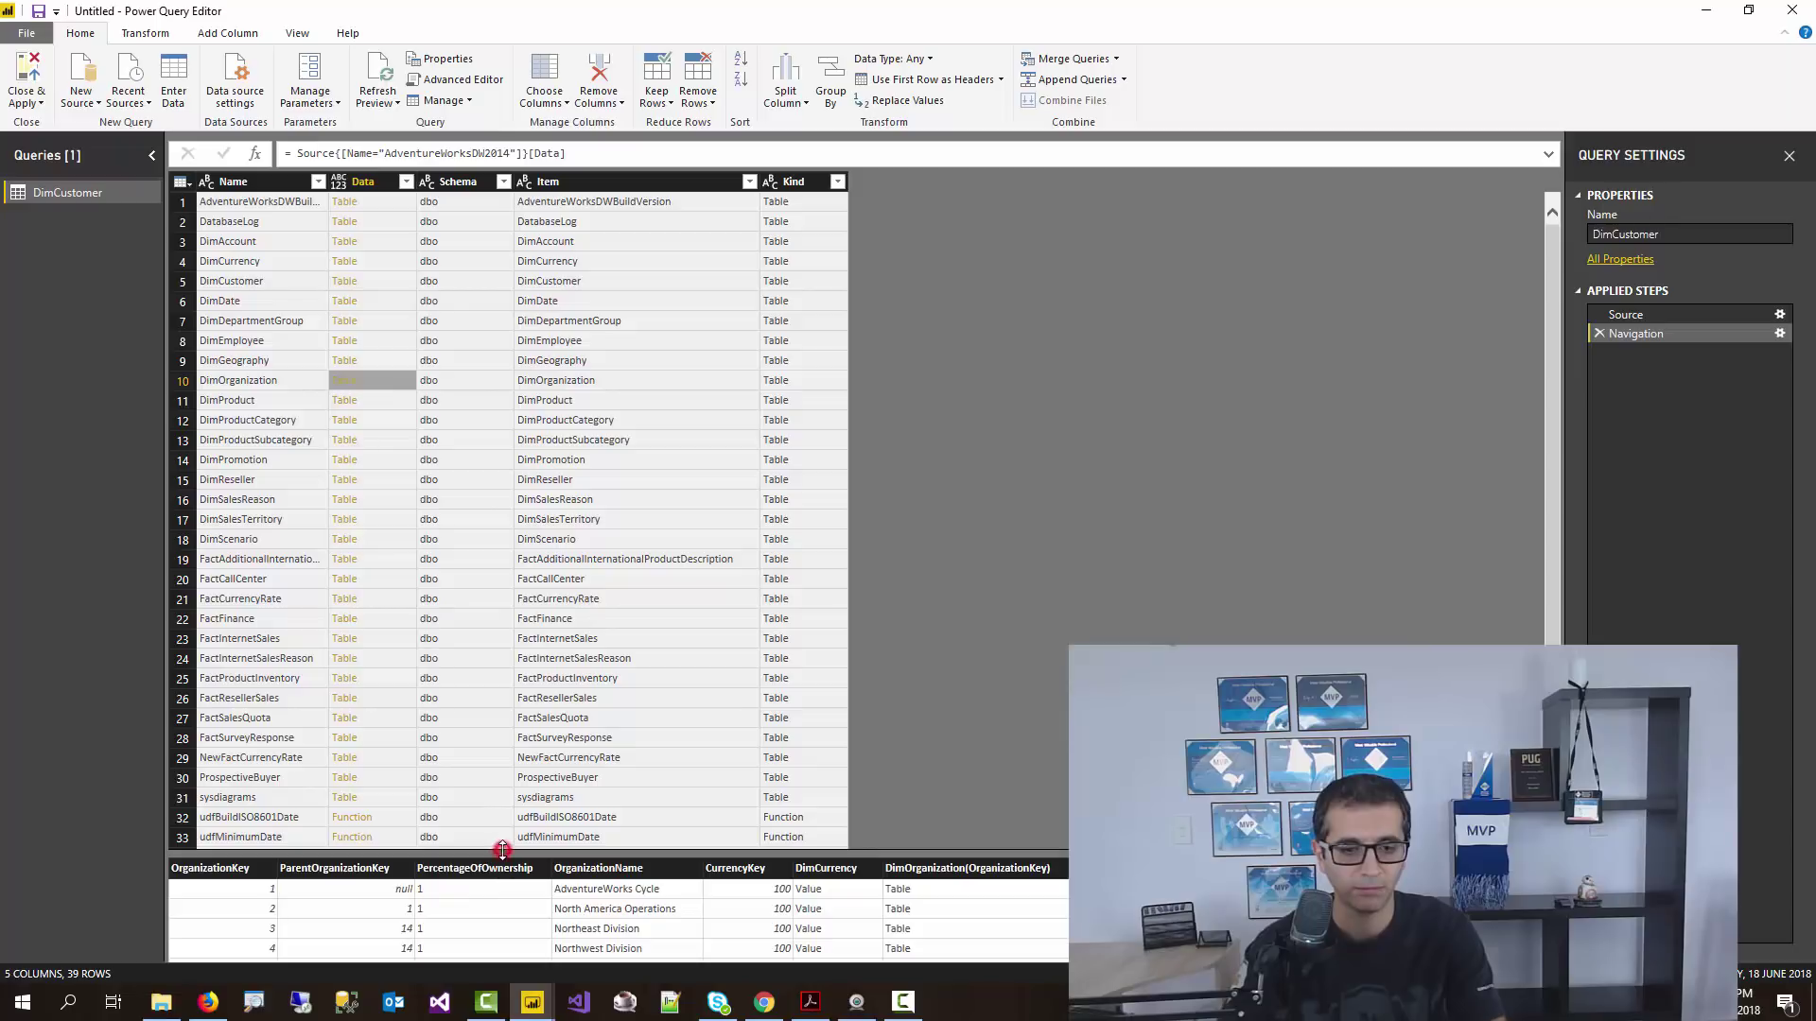
drag(503, 849, 498, 650)
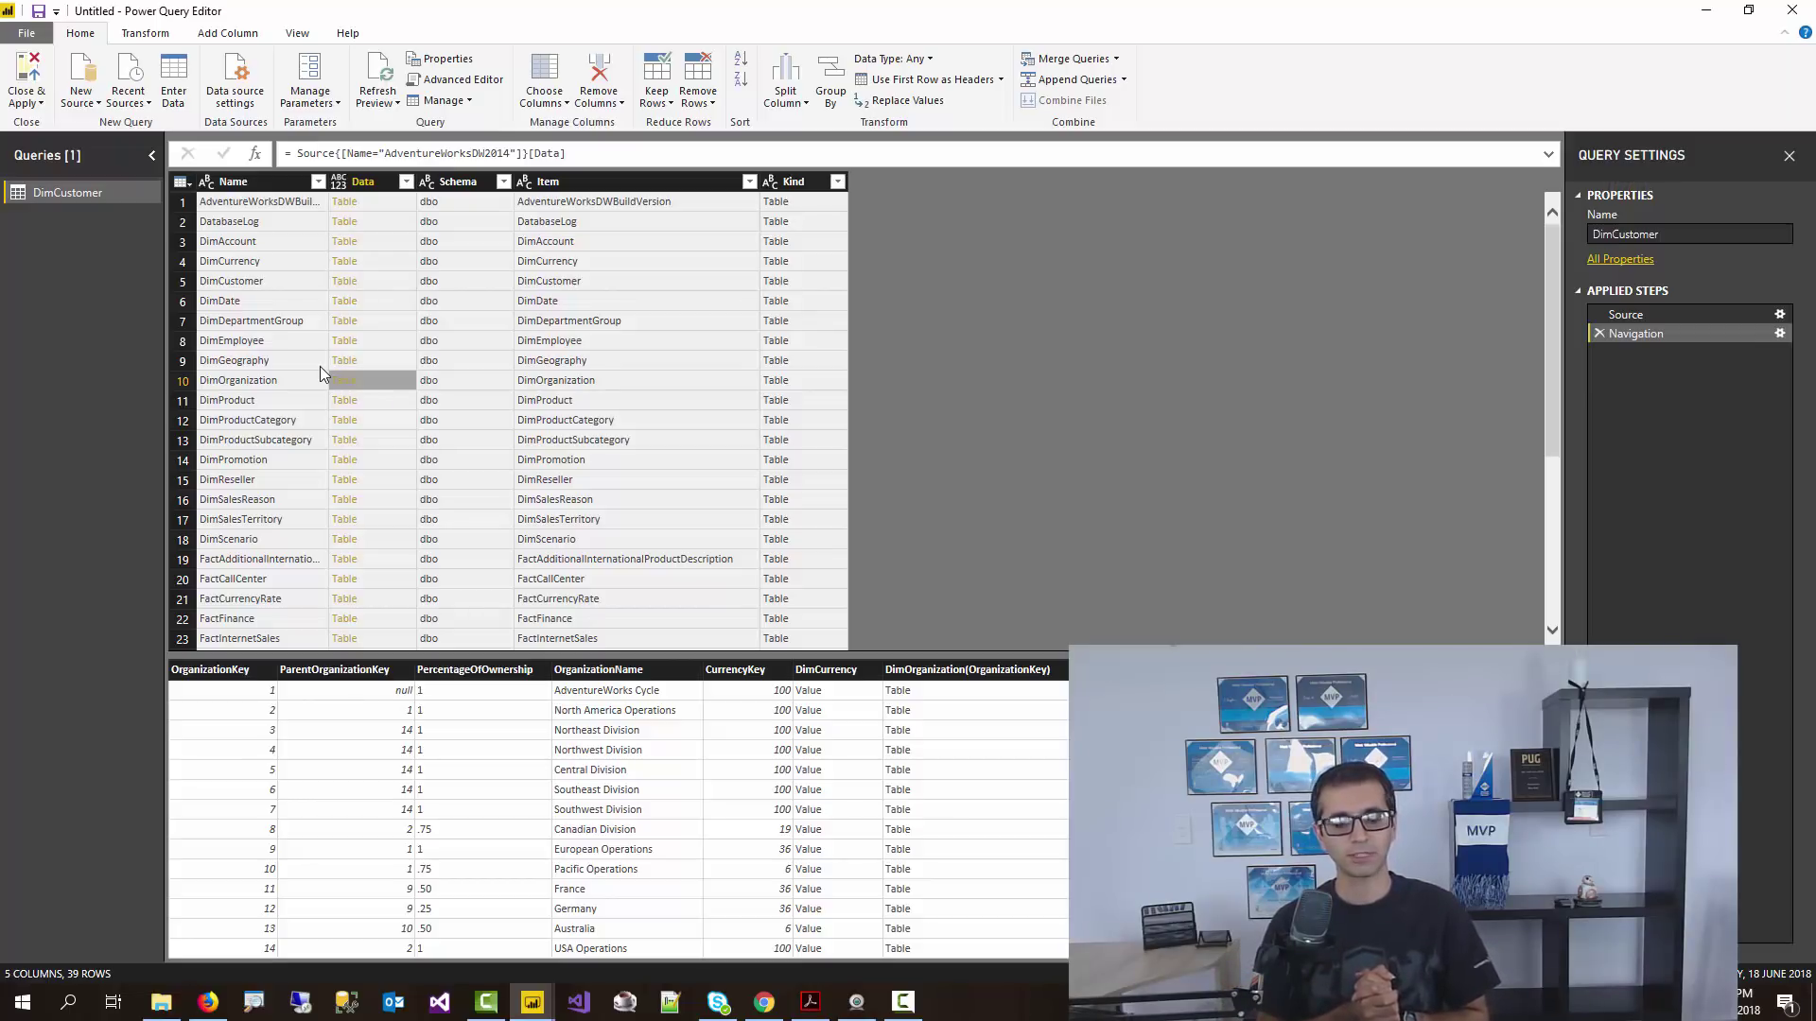
- Add a custom column named Column with the formula Table.ColumnNames([Data])
click(248, 33)
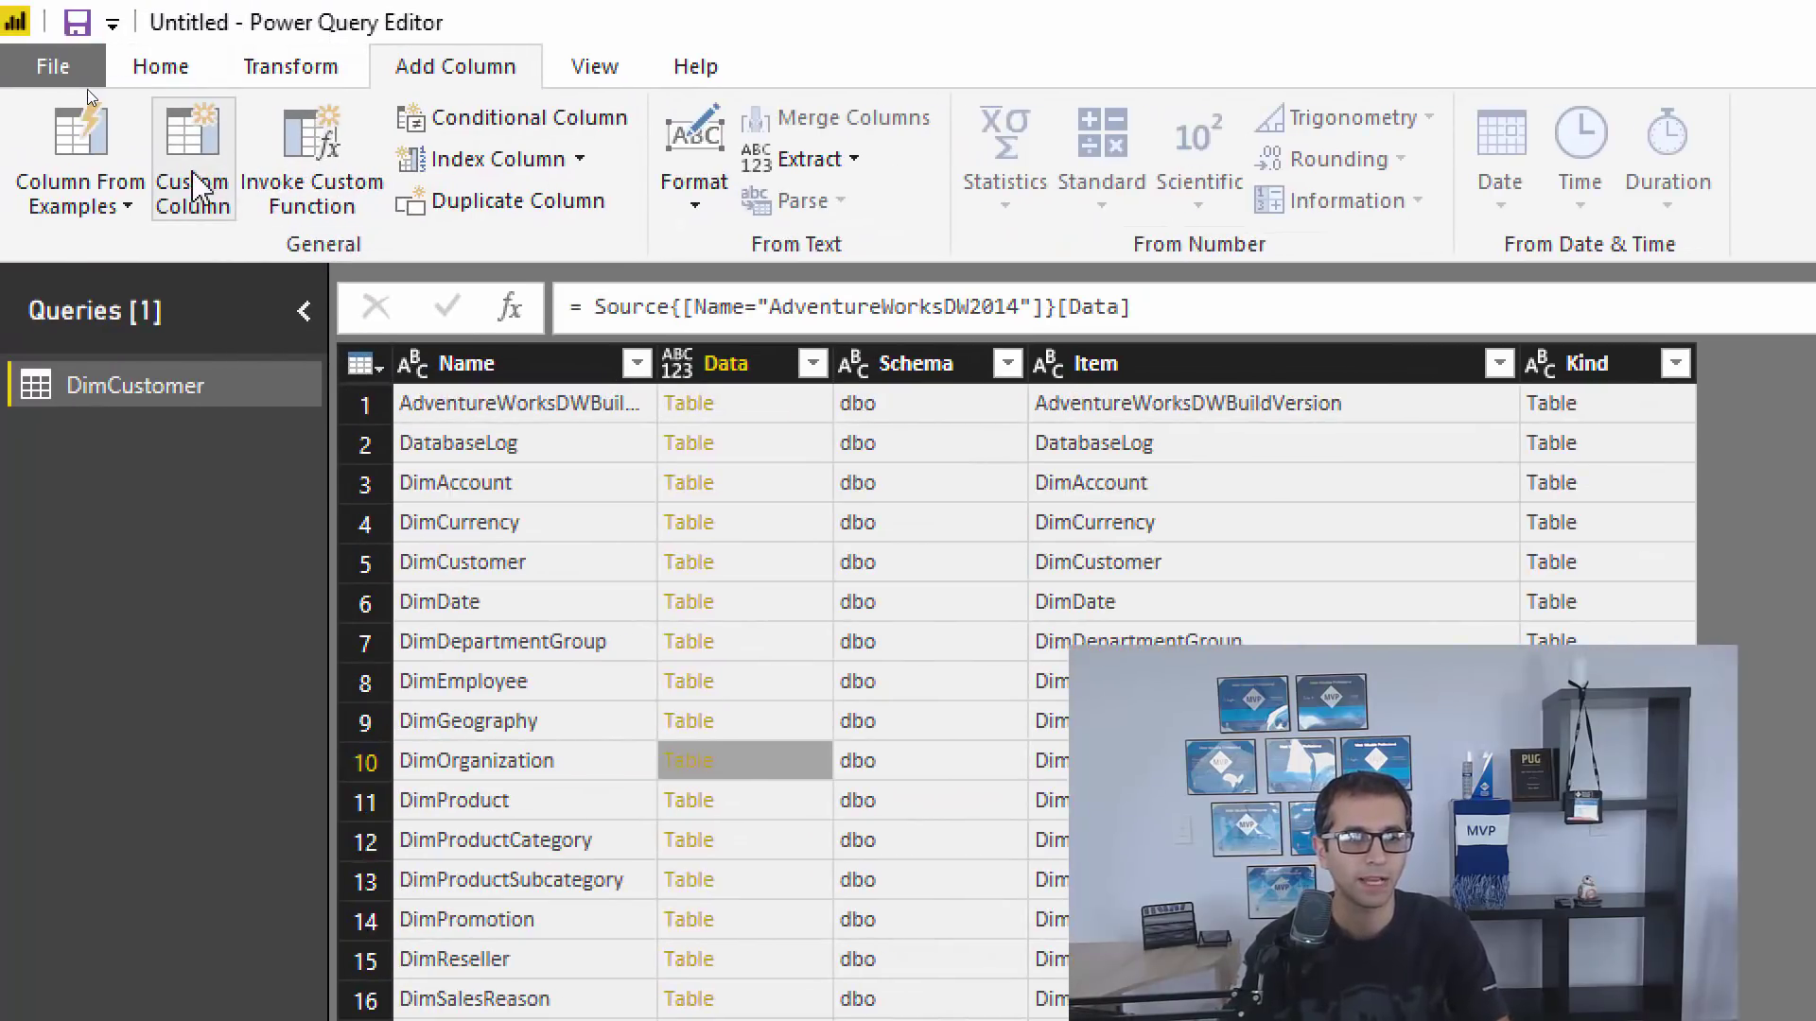
click(184, 191)
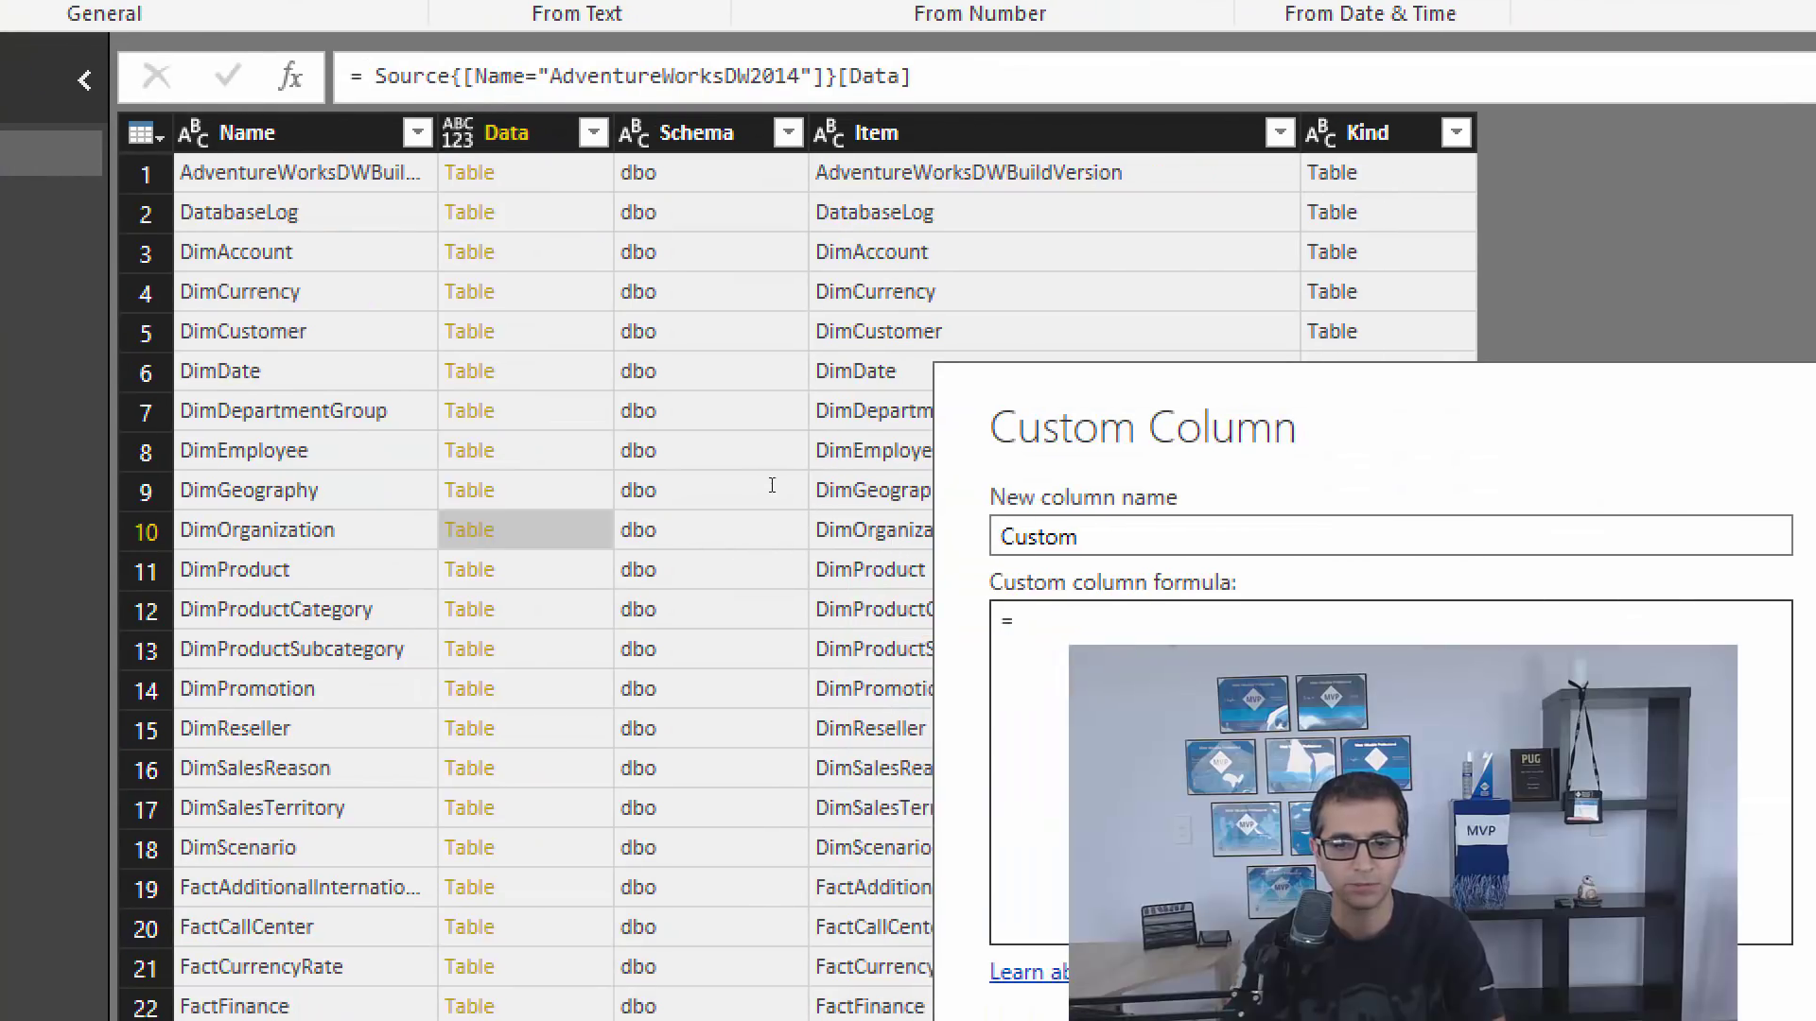
click(1184, 642)
text(Table)
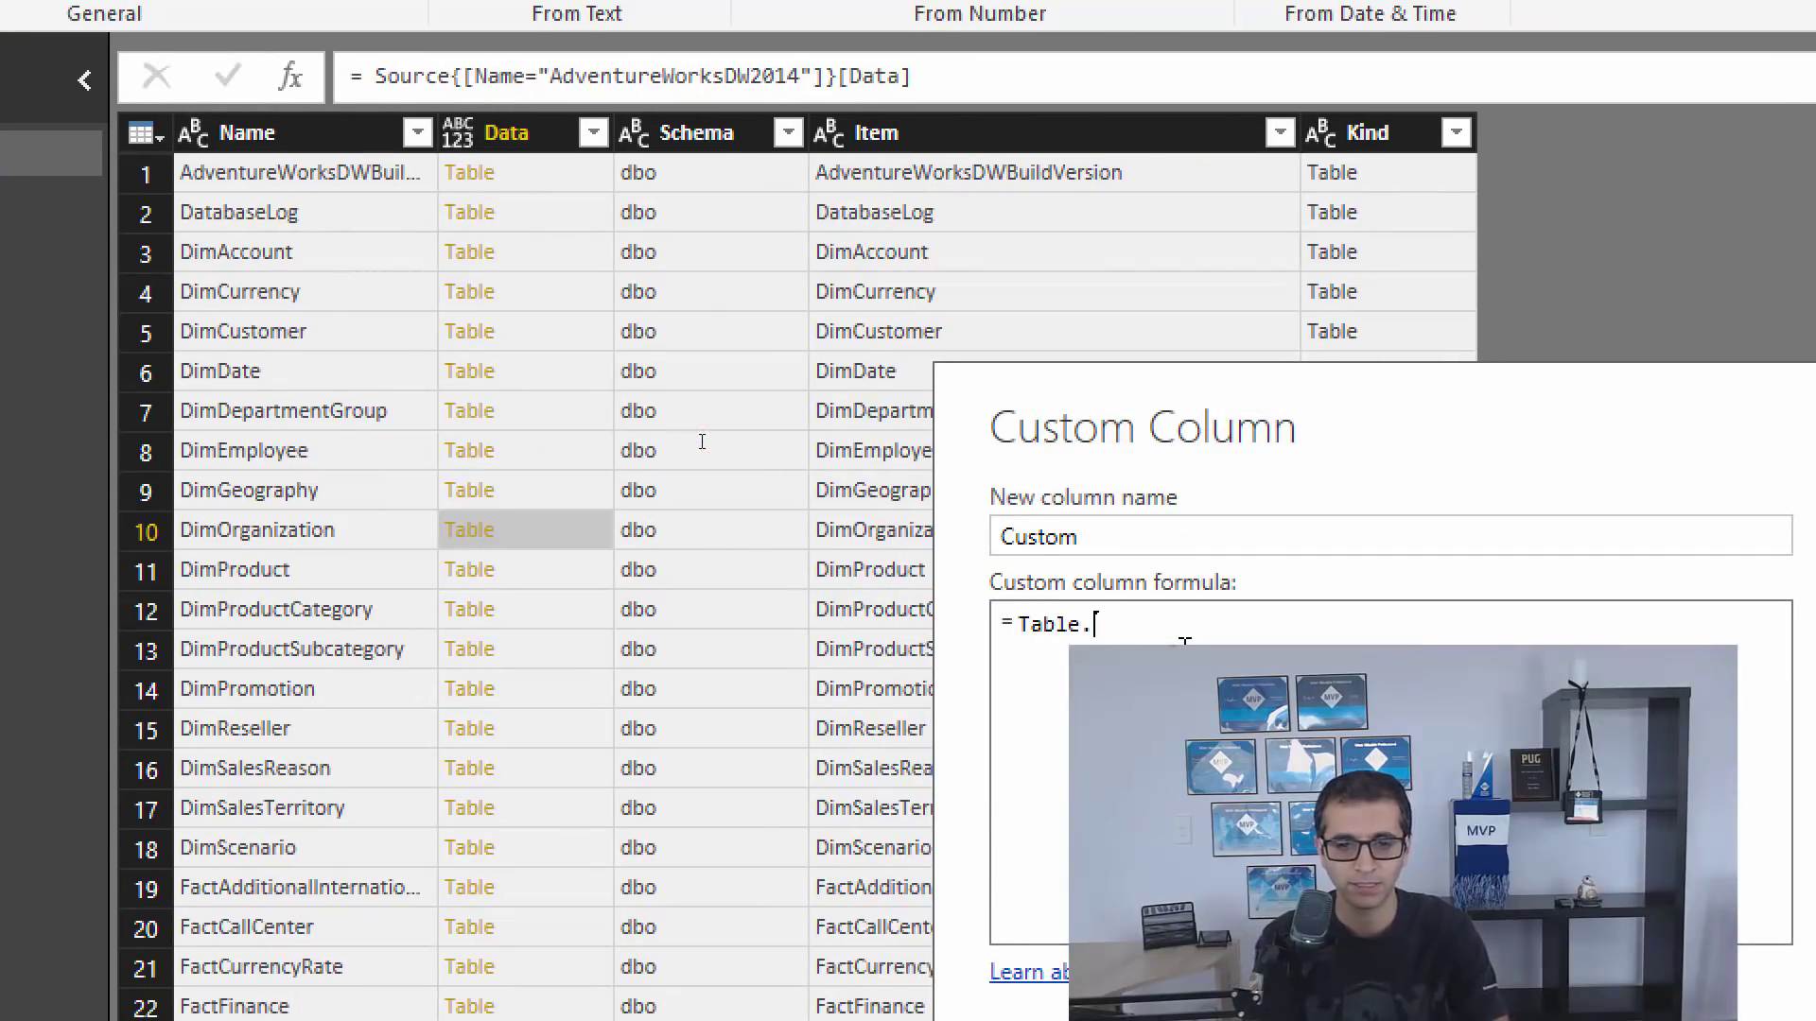
text(.ColumnNames()
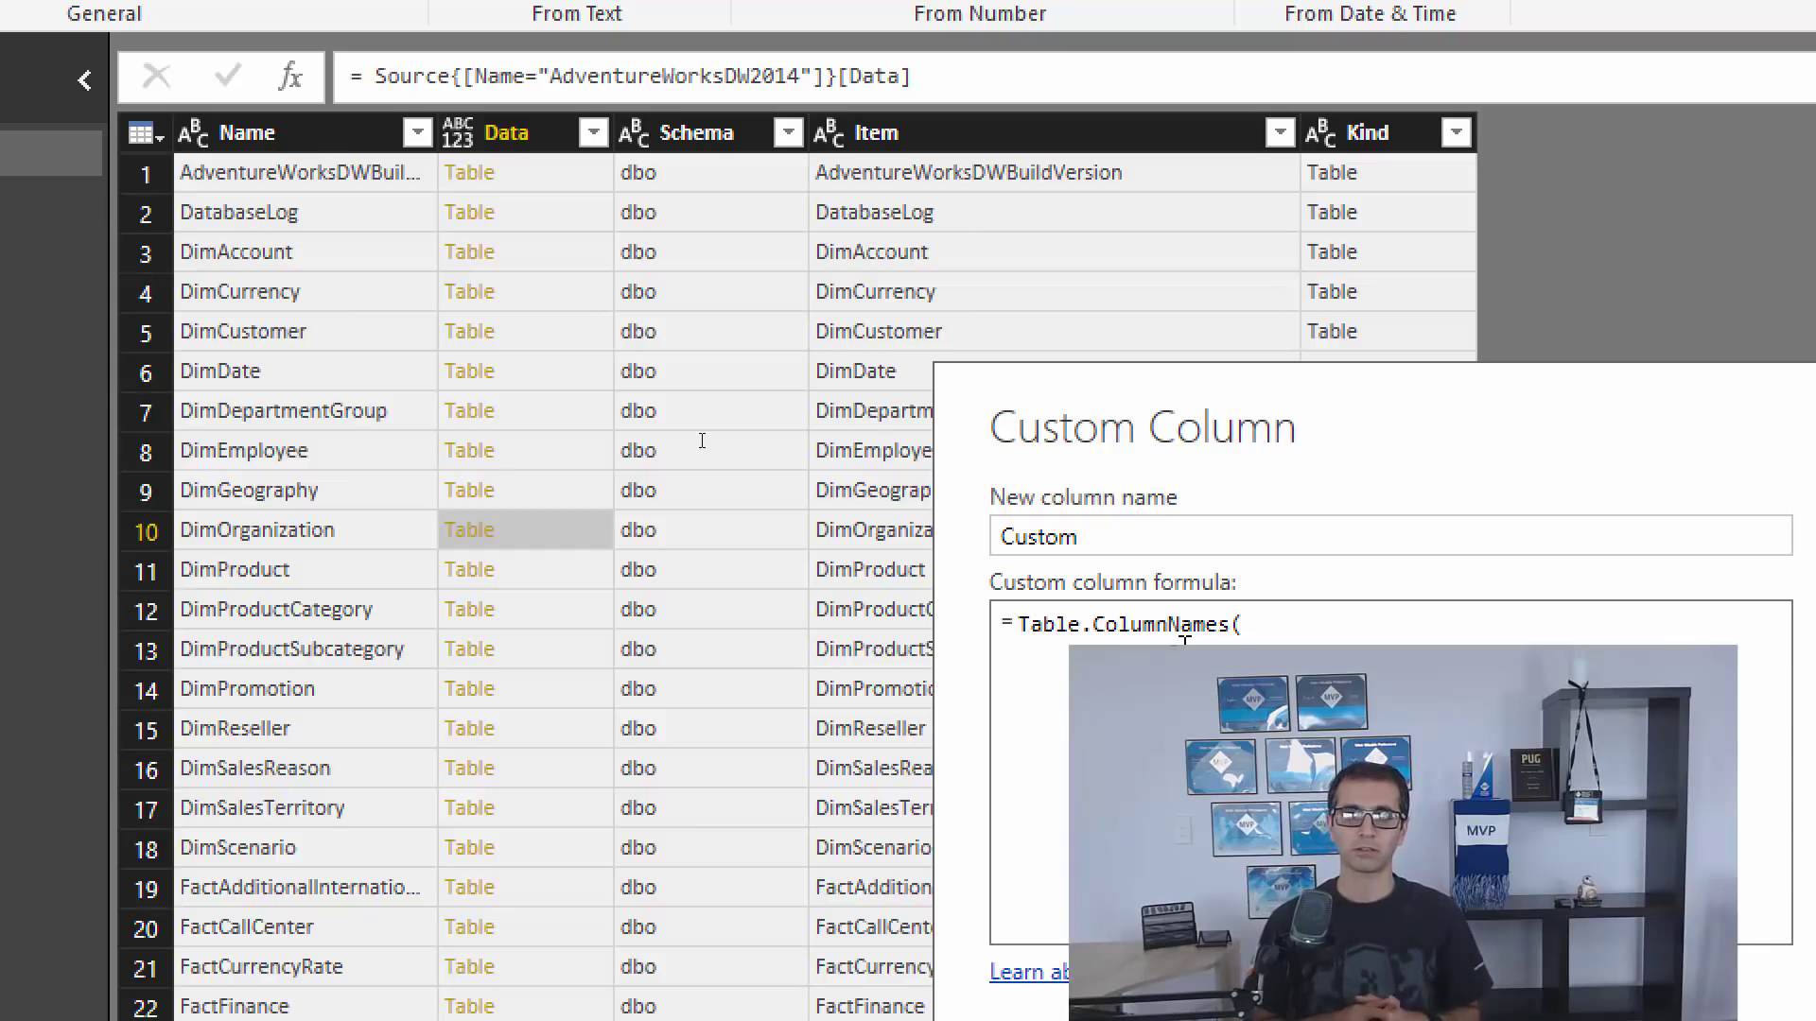
text([)
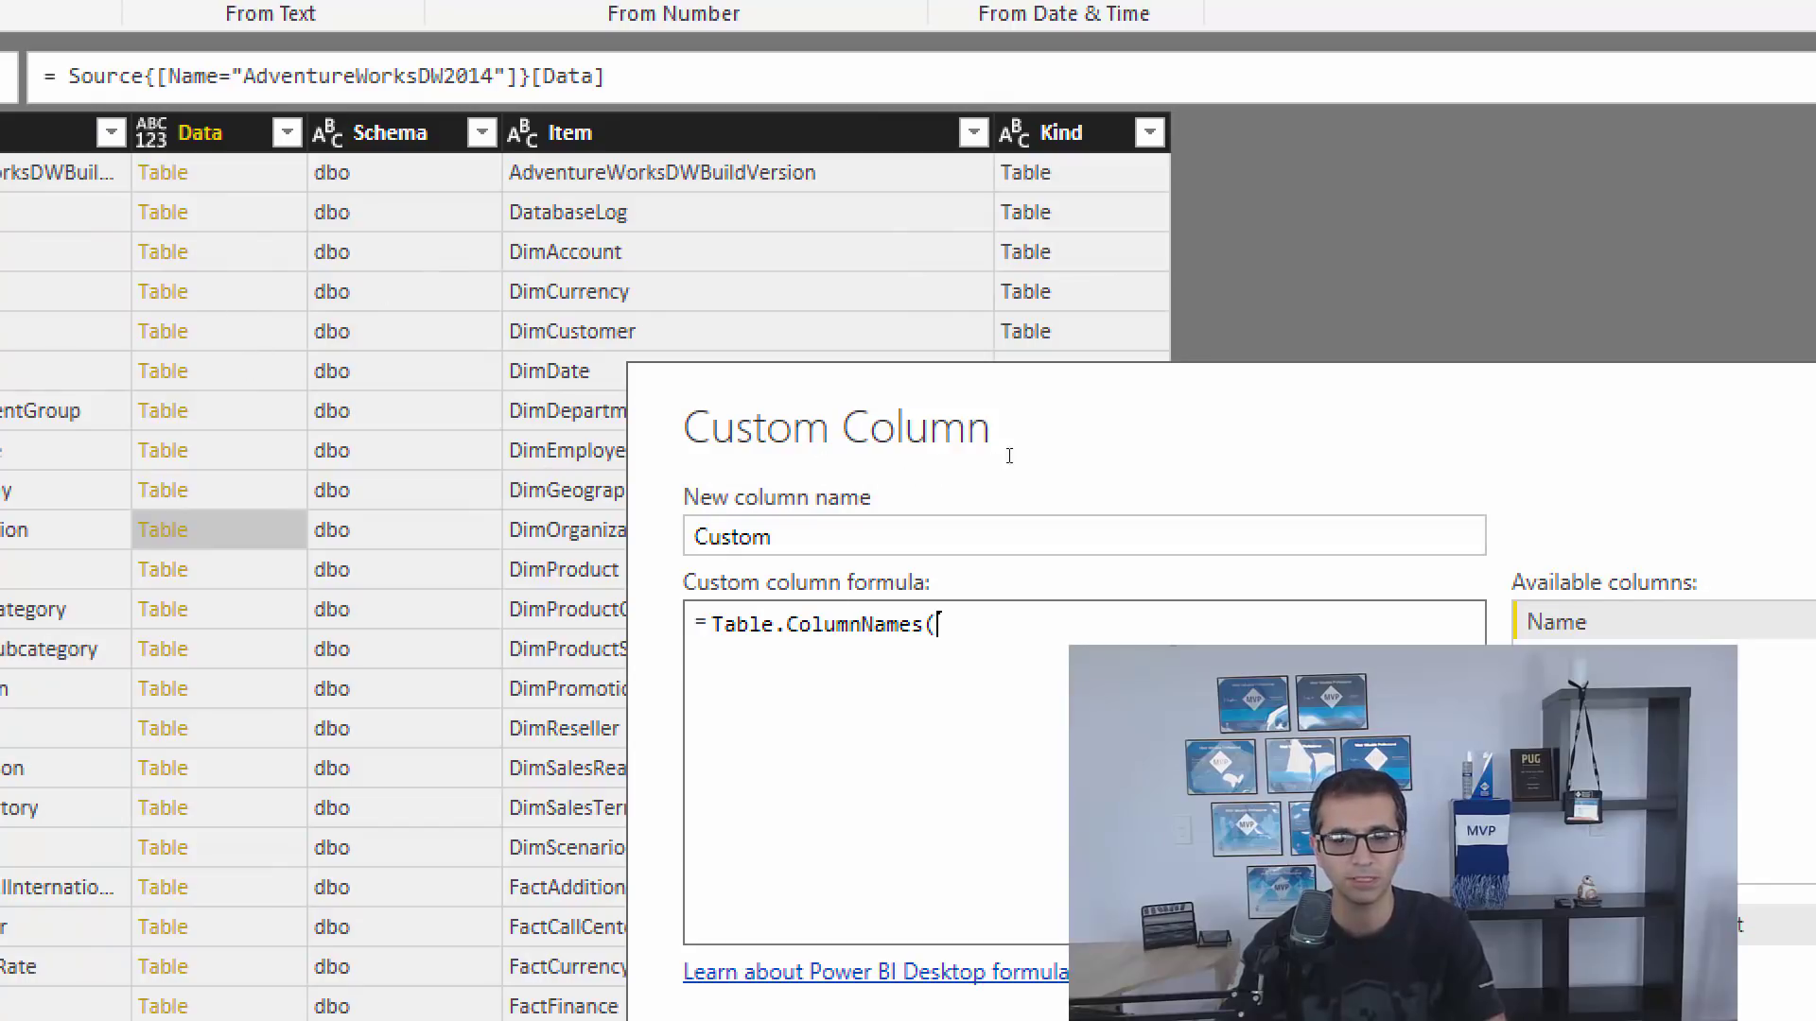
text([Data]))
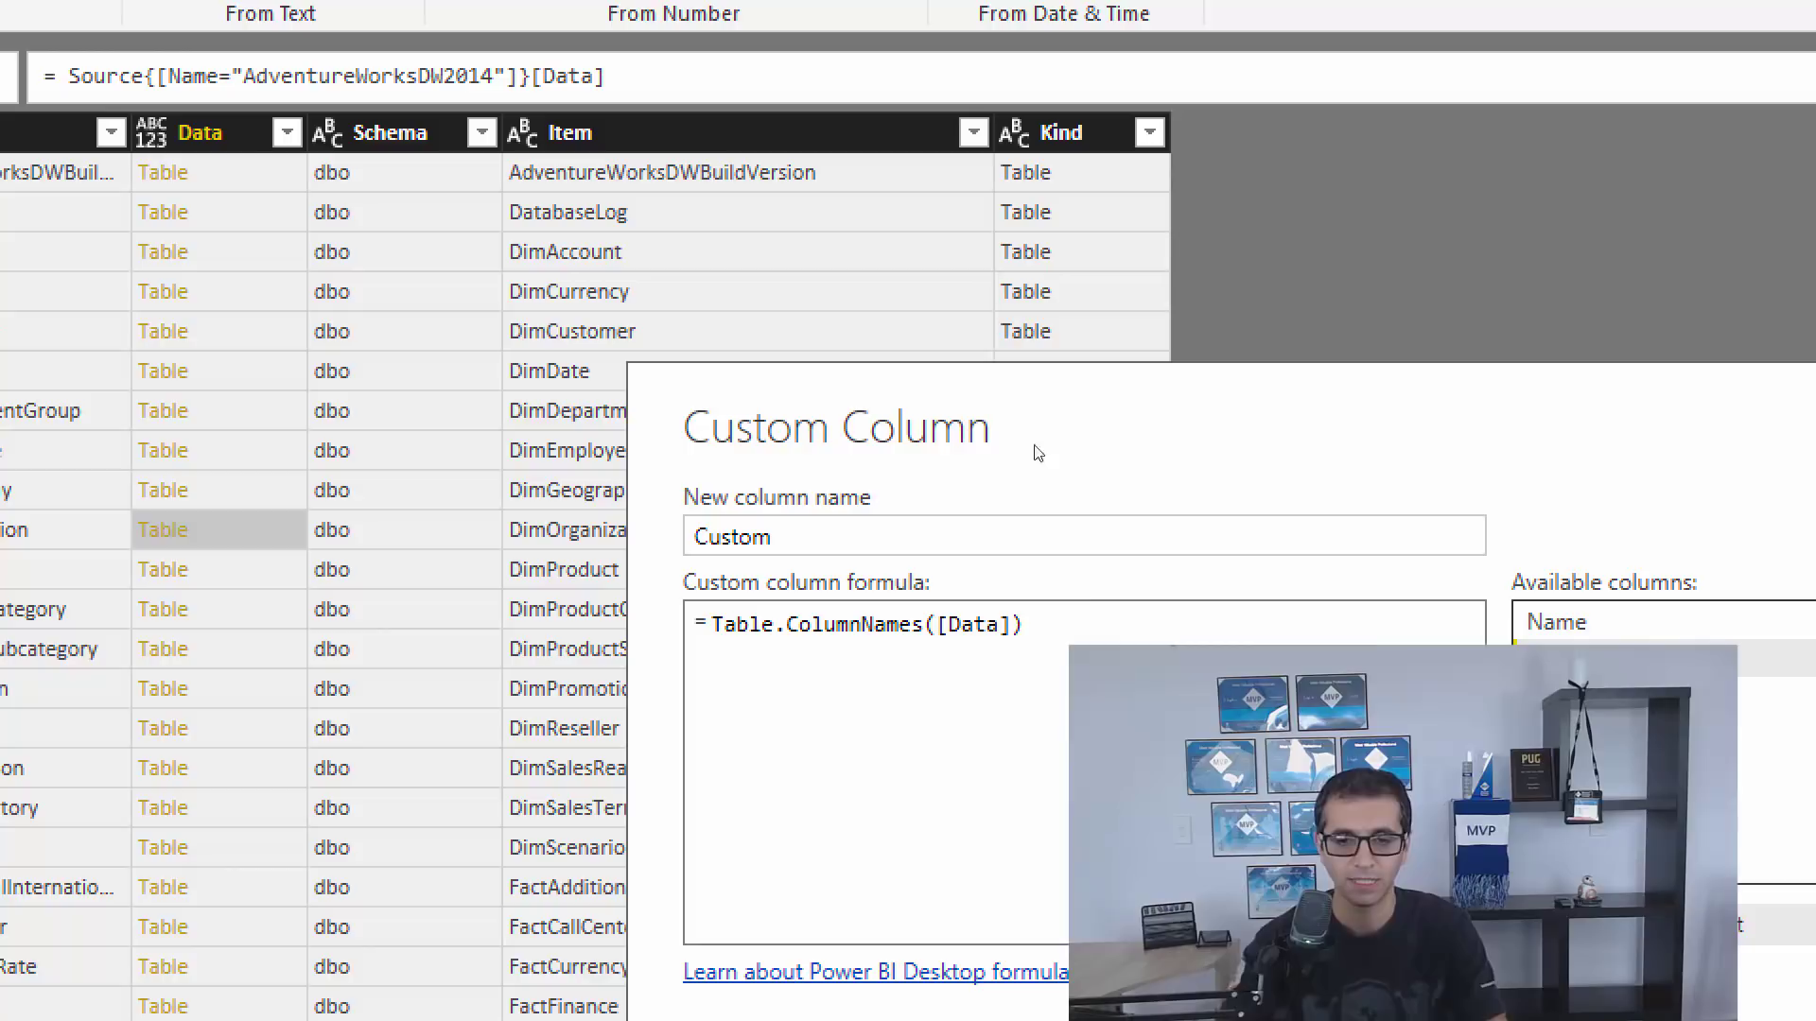
click(707, 537)
double_click(712, 538)
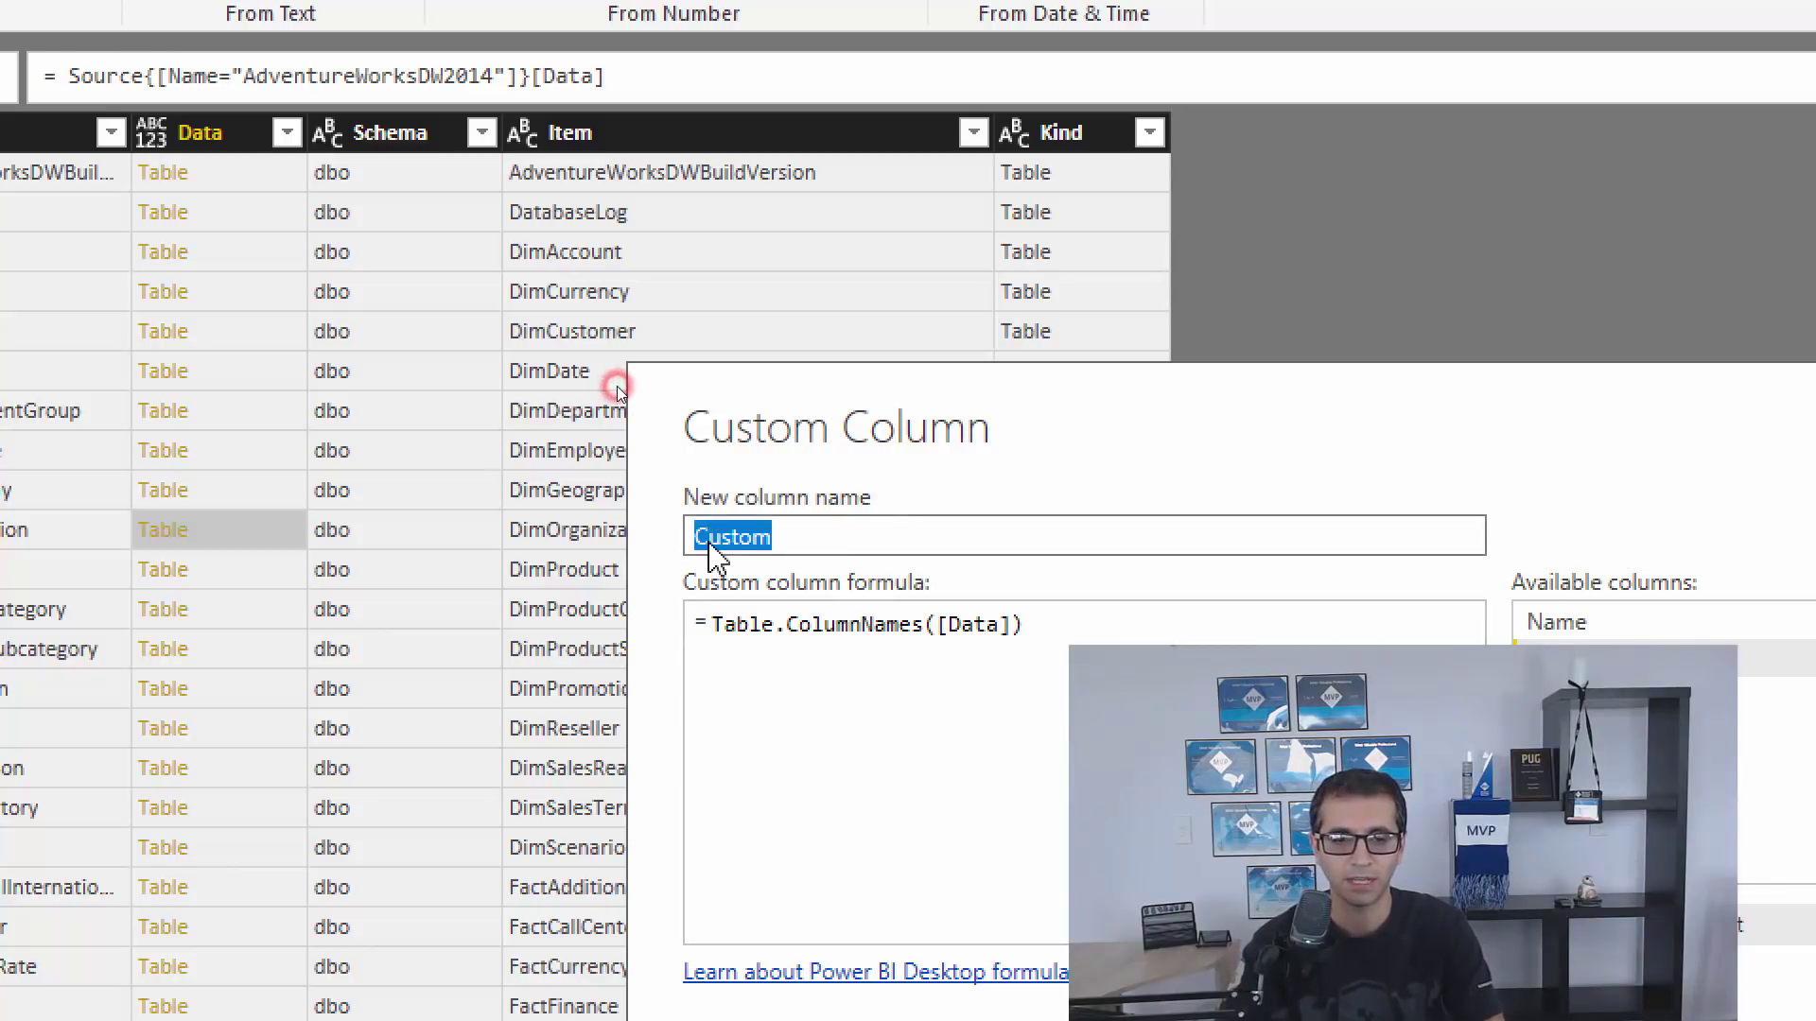
text(Column)
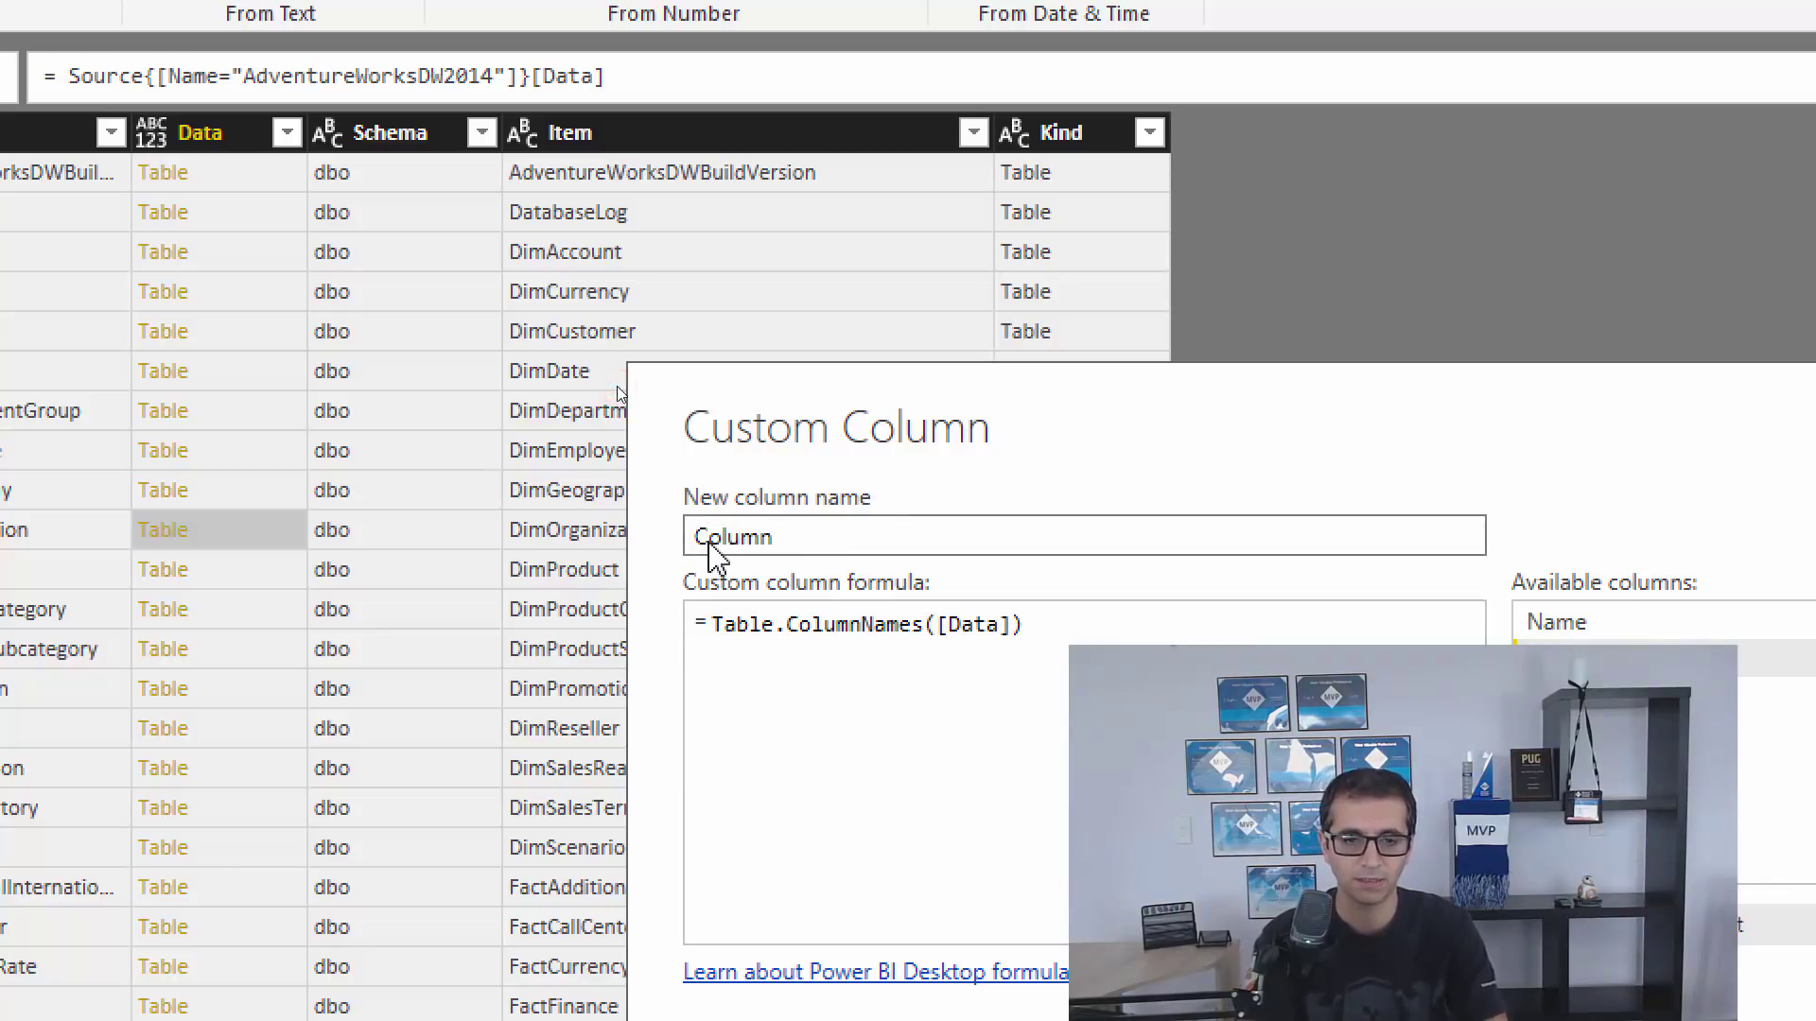
click(790, 653)
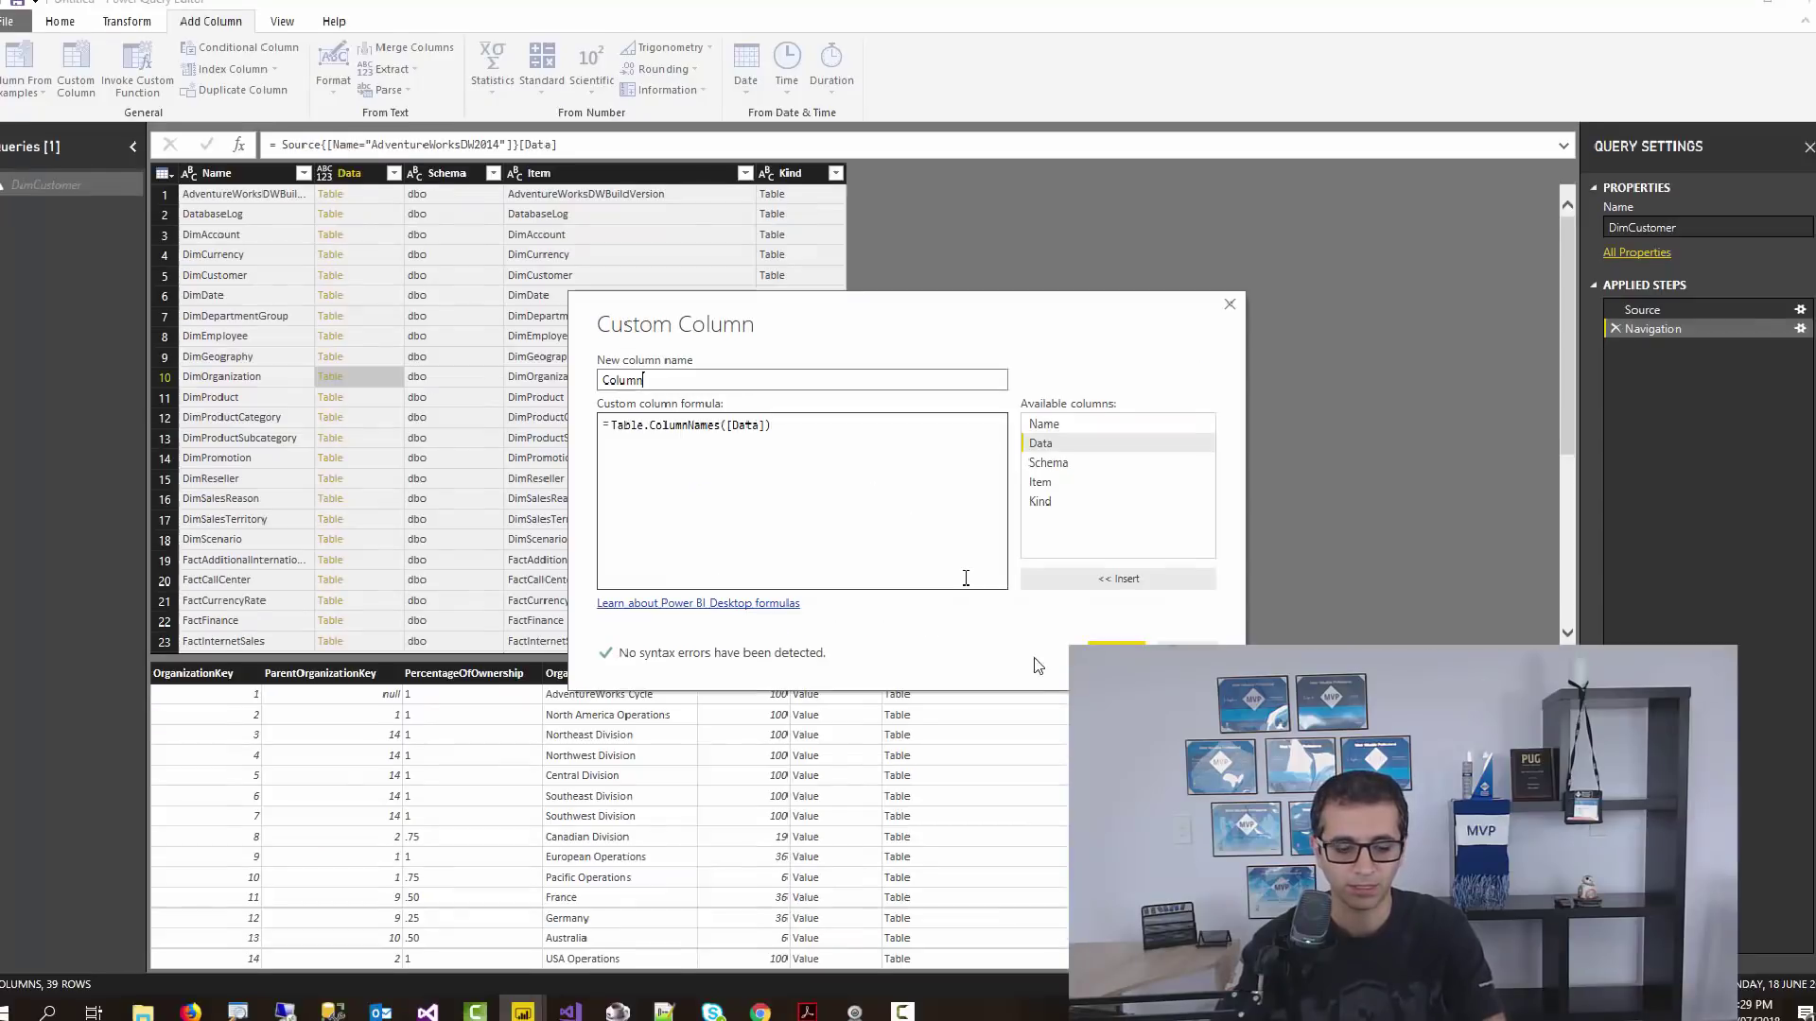
click(1116, 653)
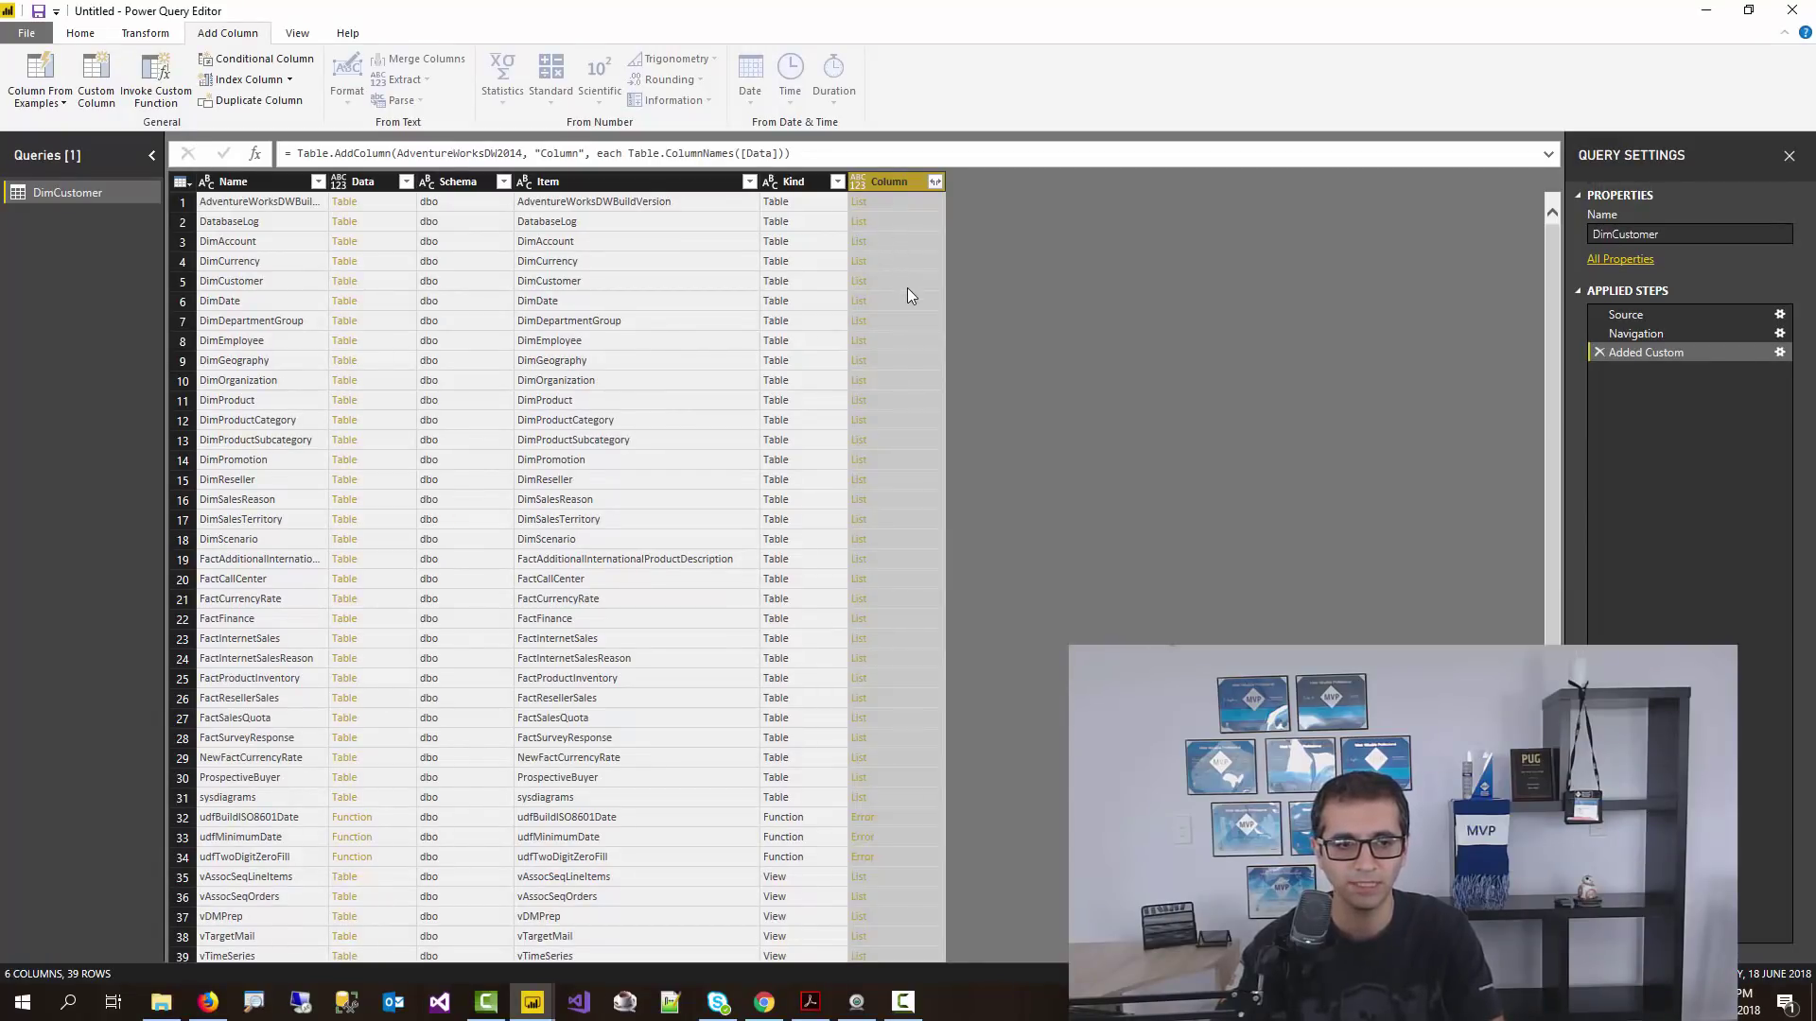
- Expand the Column lists to new rows (448 rows) and widen the Column column
click(900, 245)
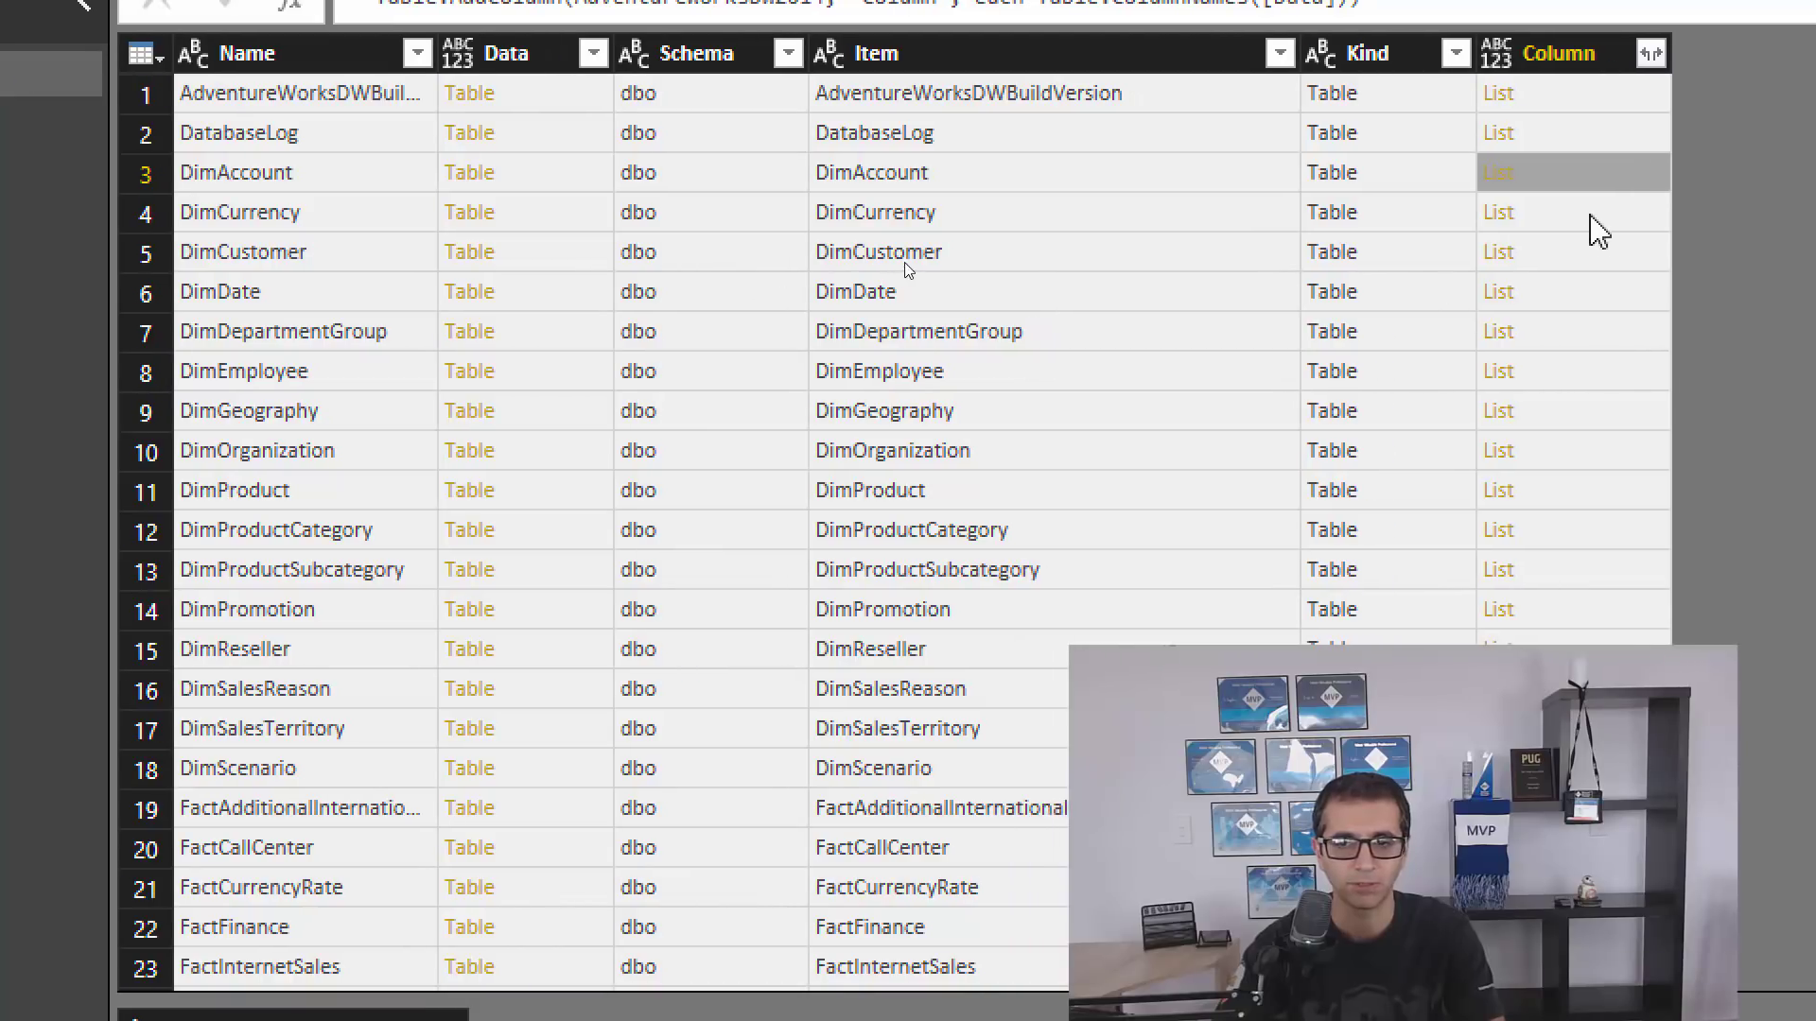
click(1642, 220)
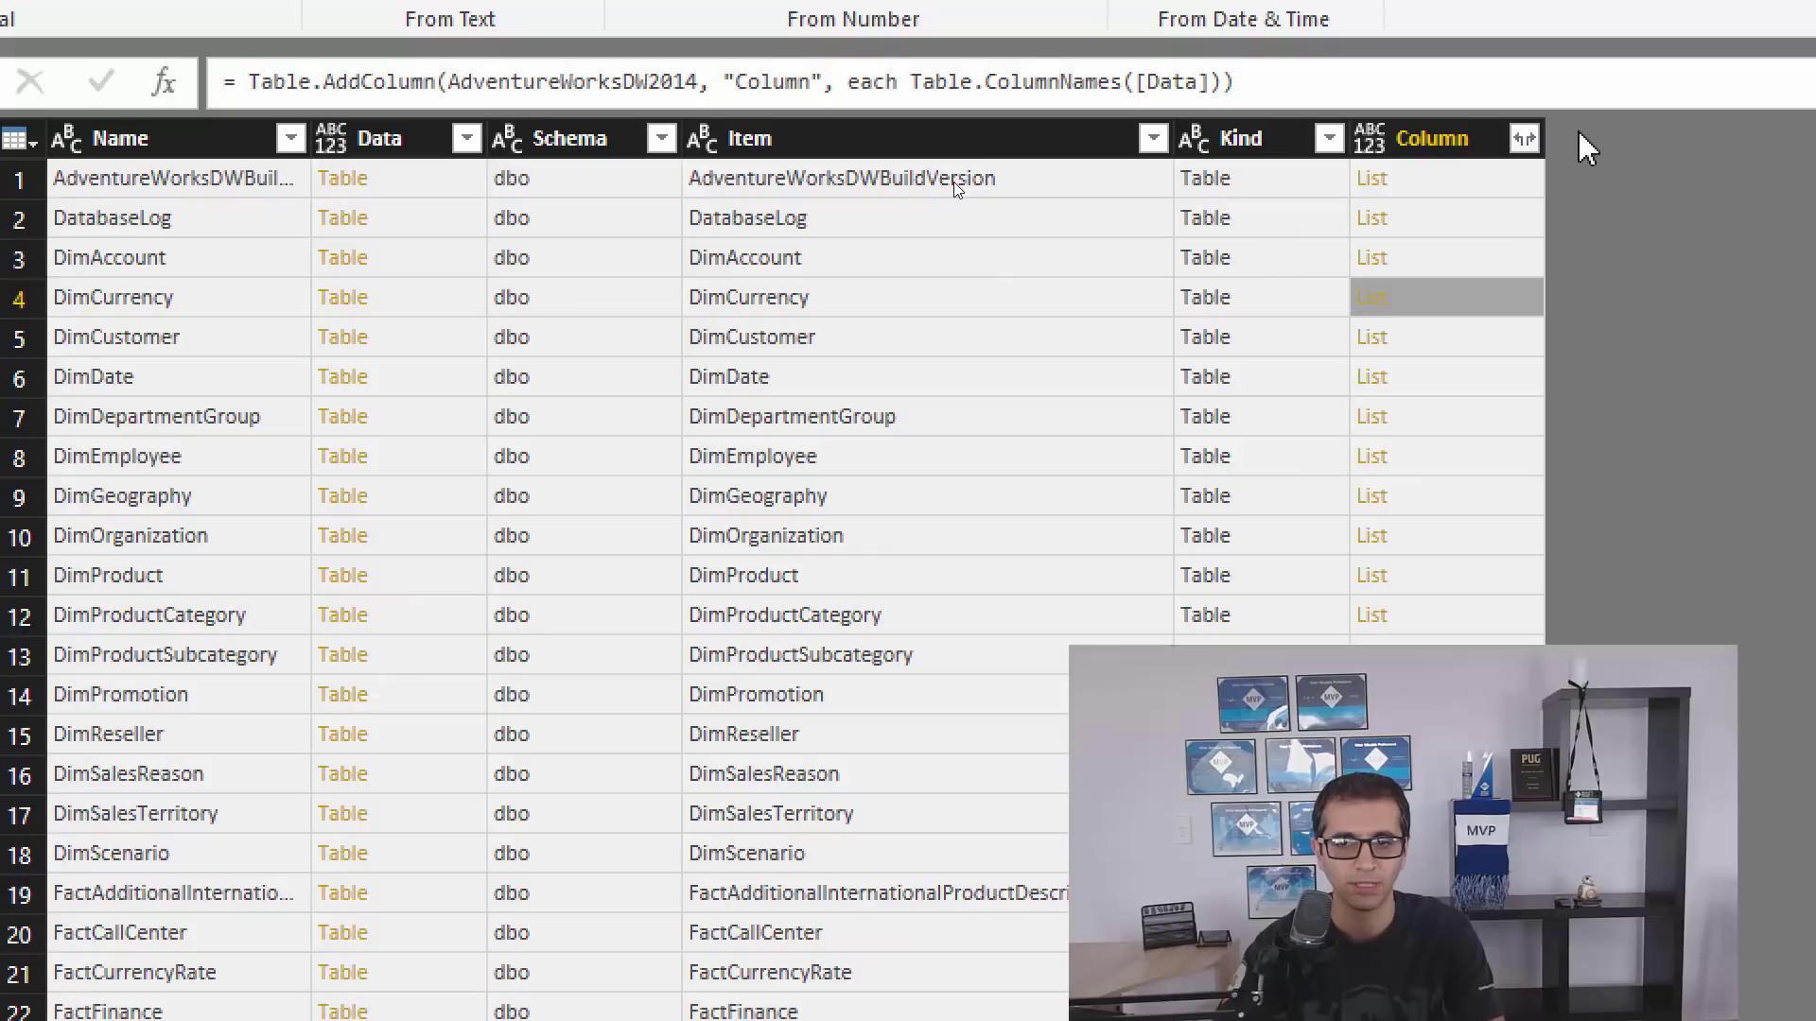
click(1524, 140)
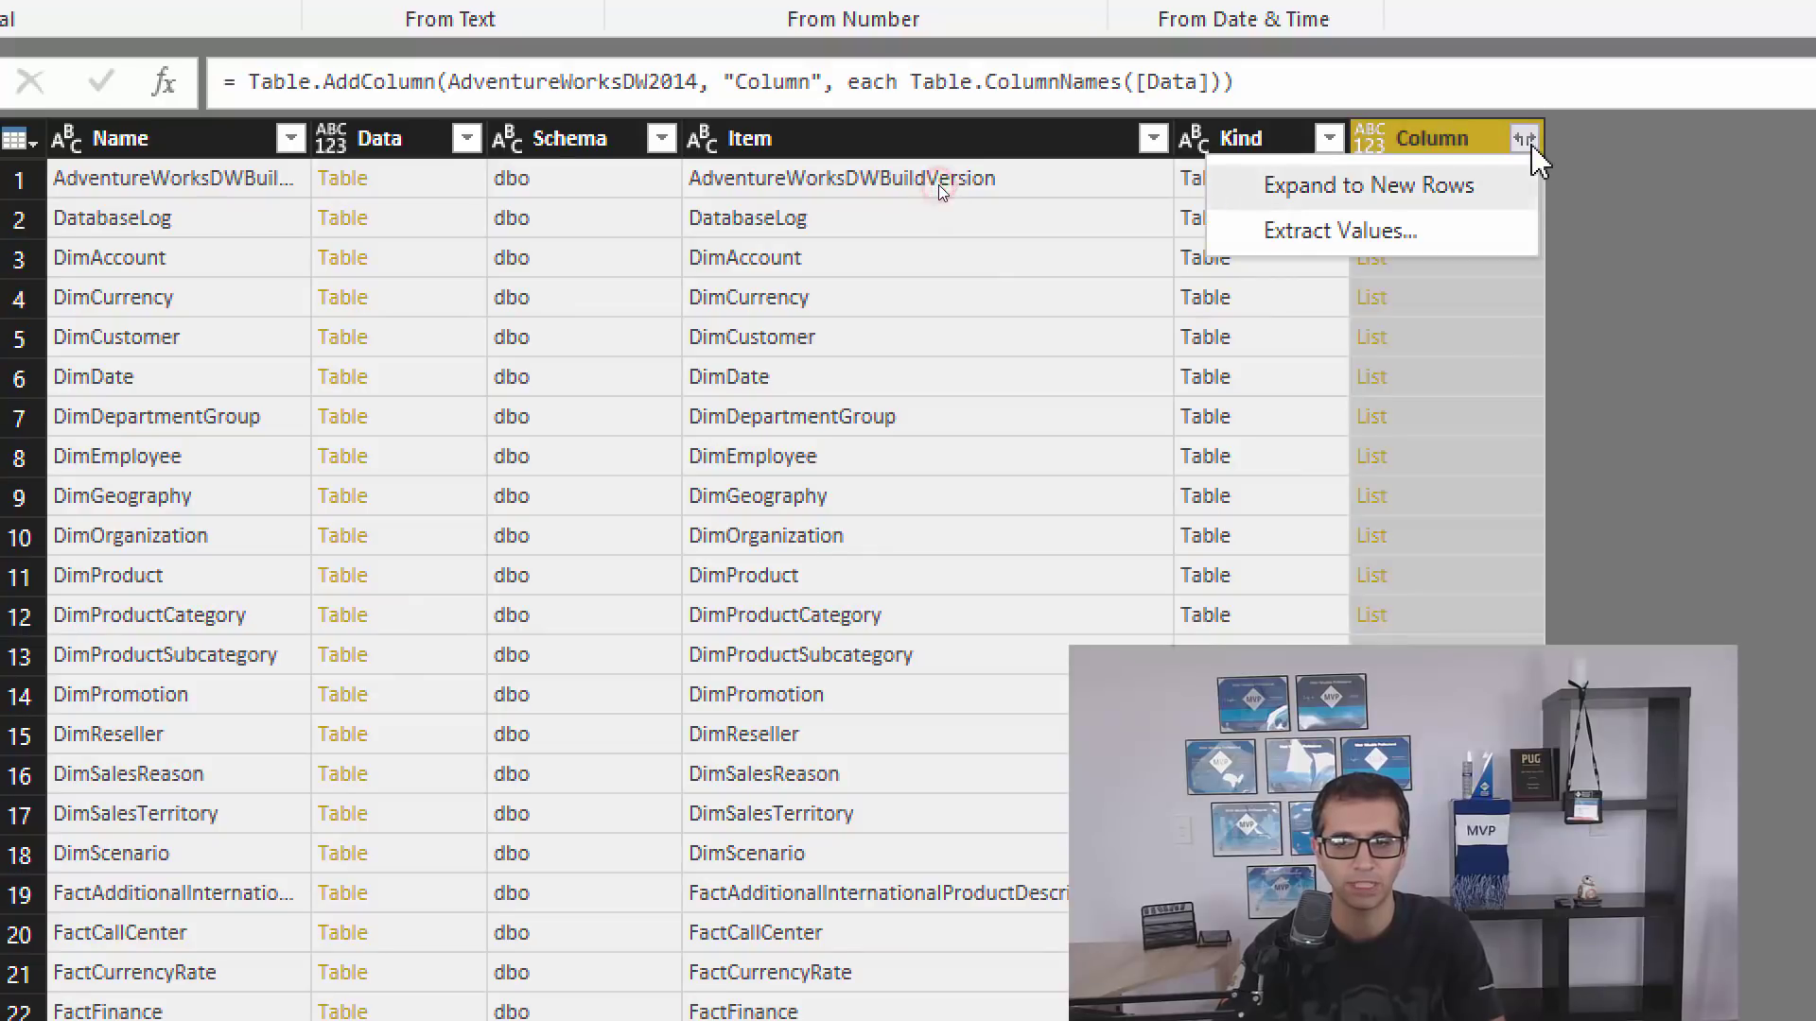
click(1471, 186)
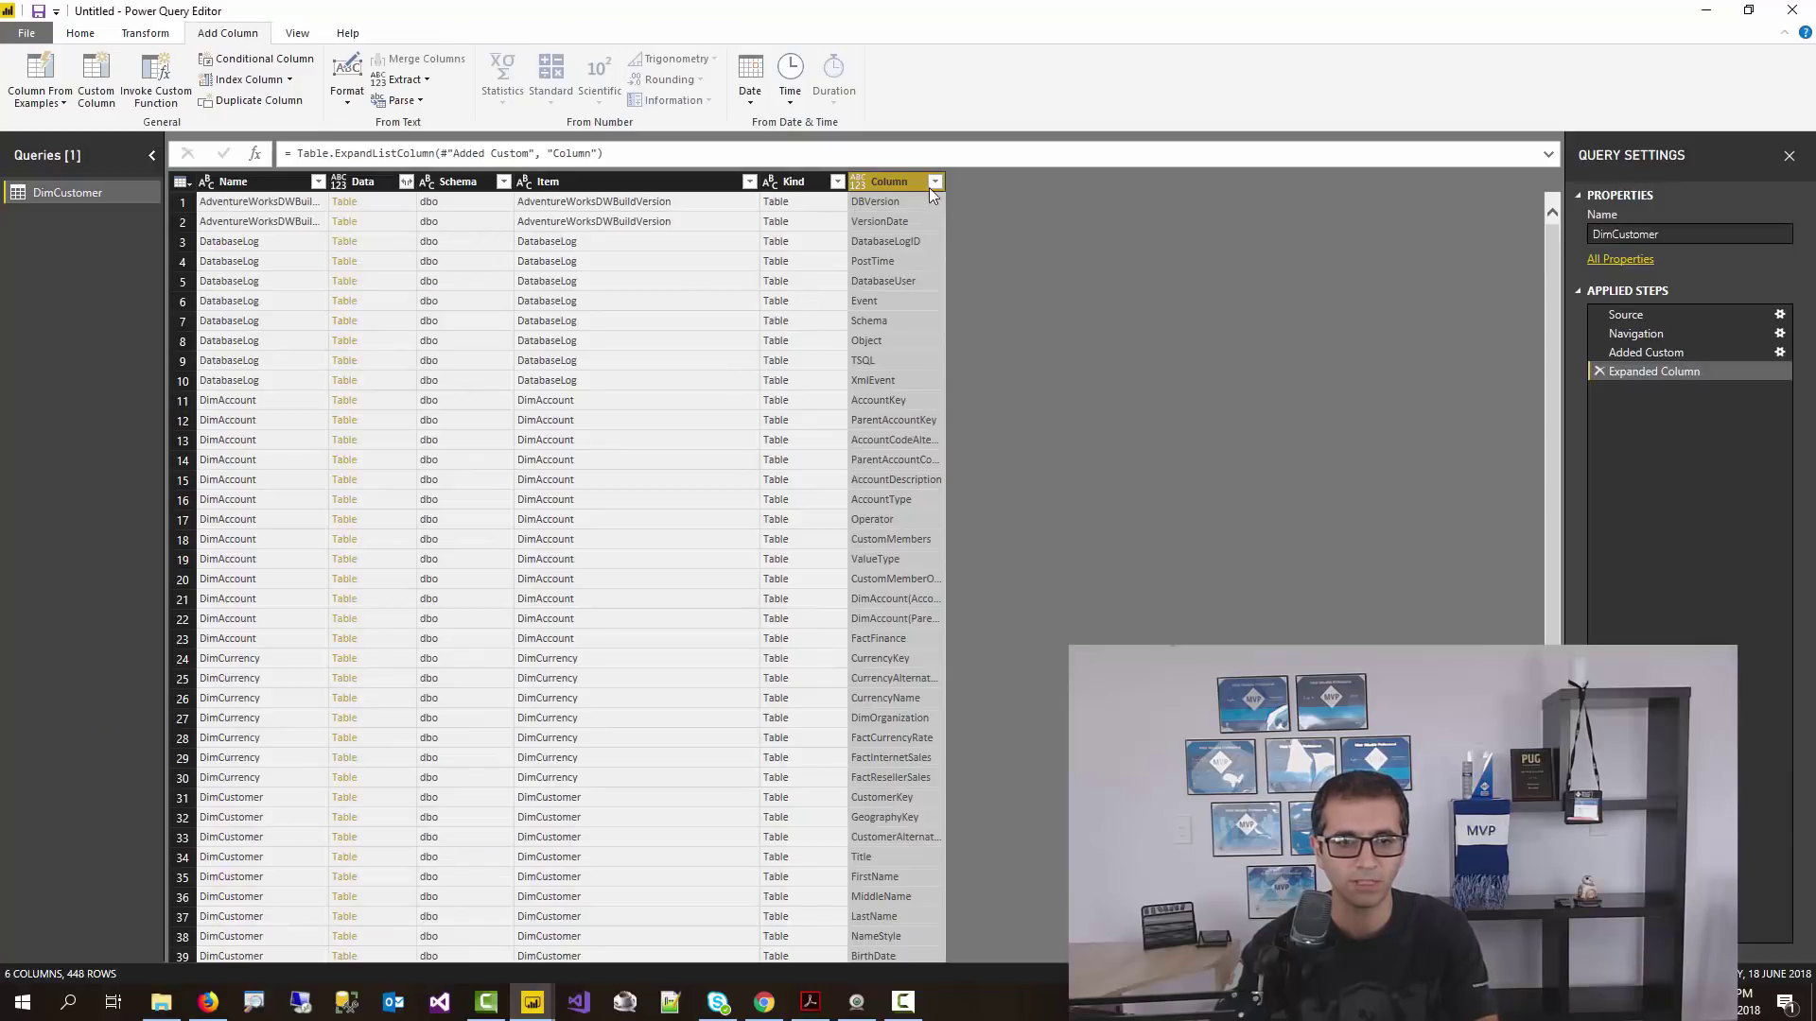
drag(942, 182, 1156, 183)
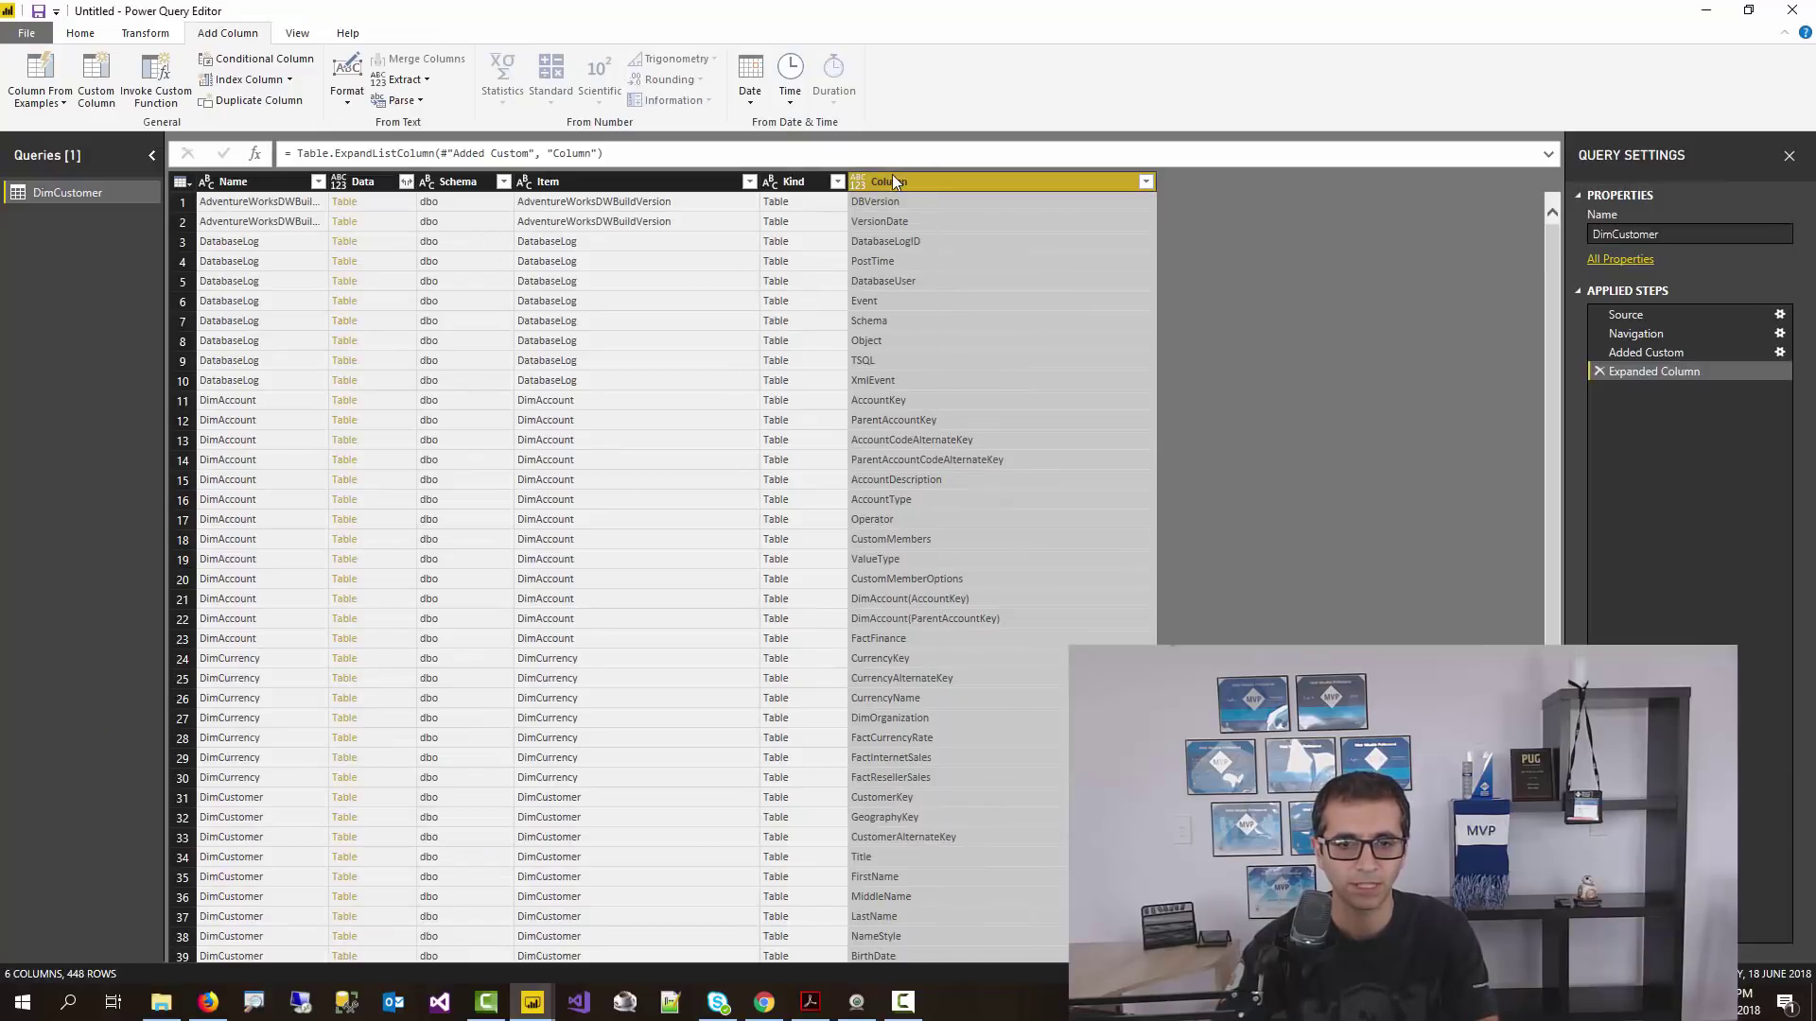
- Change the Column column's data type to Text
click(866, 184)
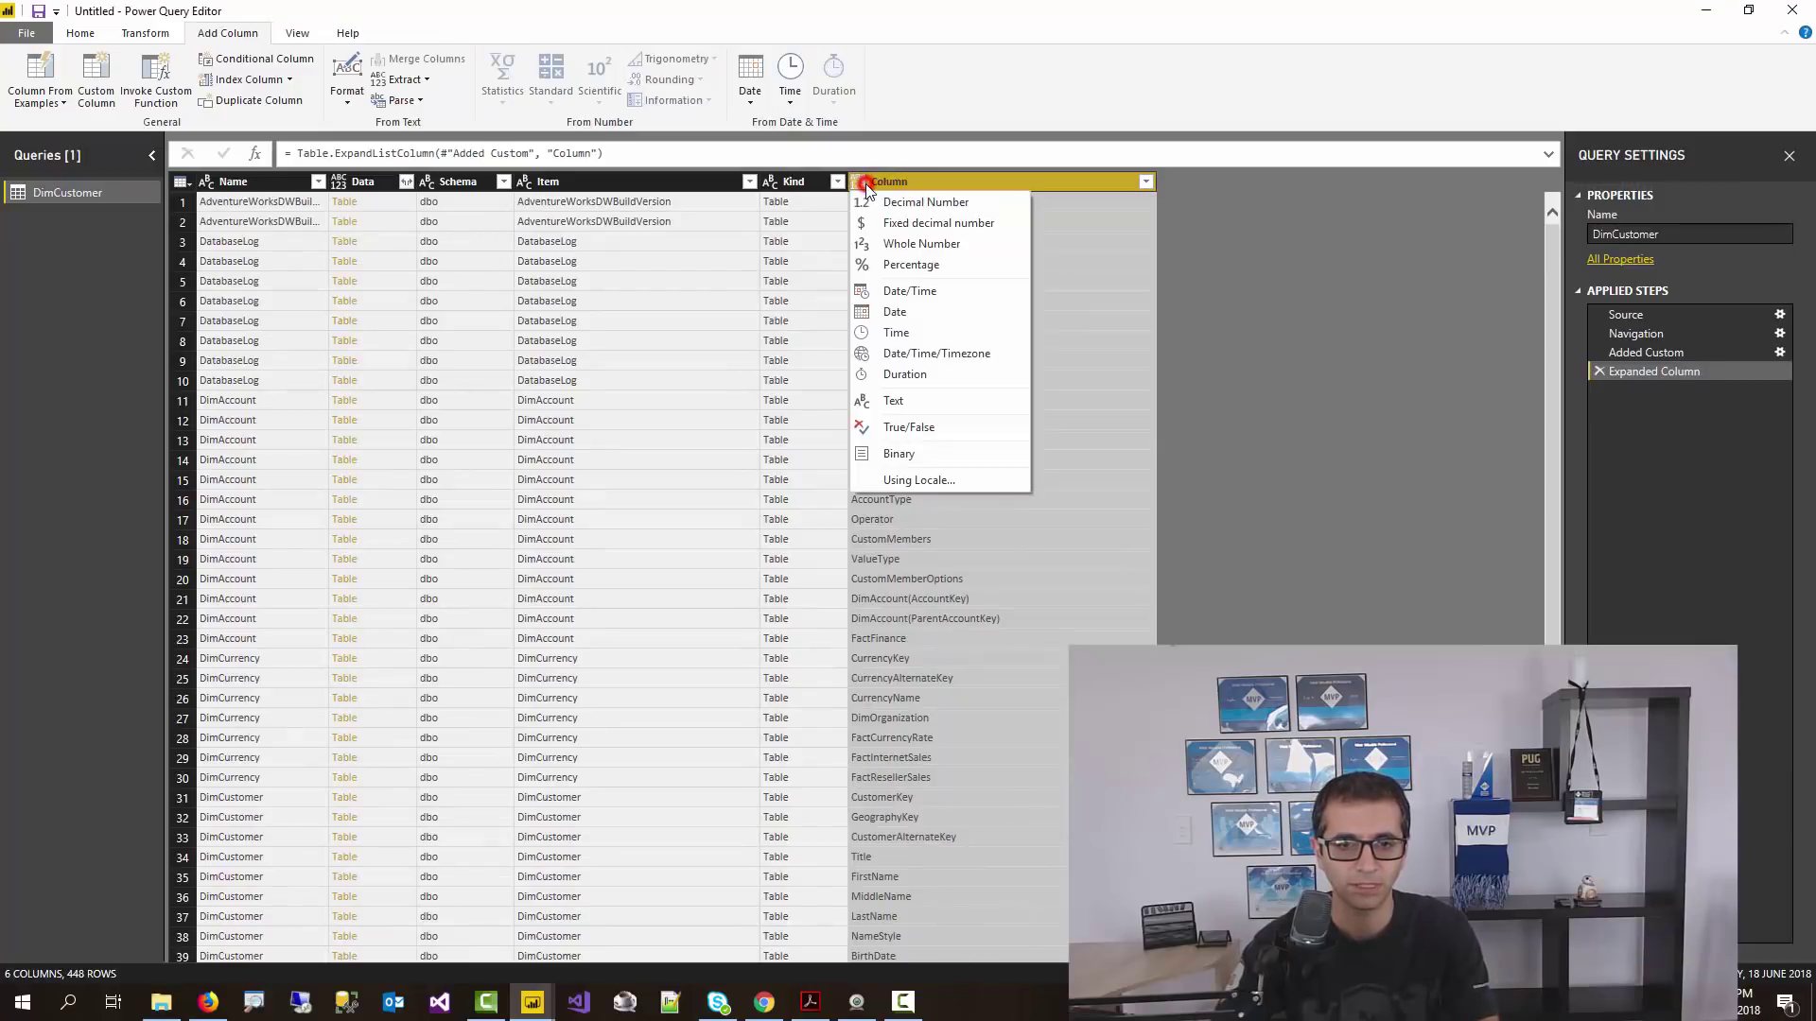
click(893, 406)
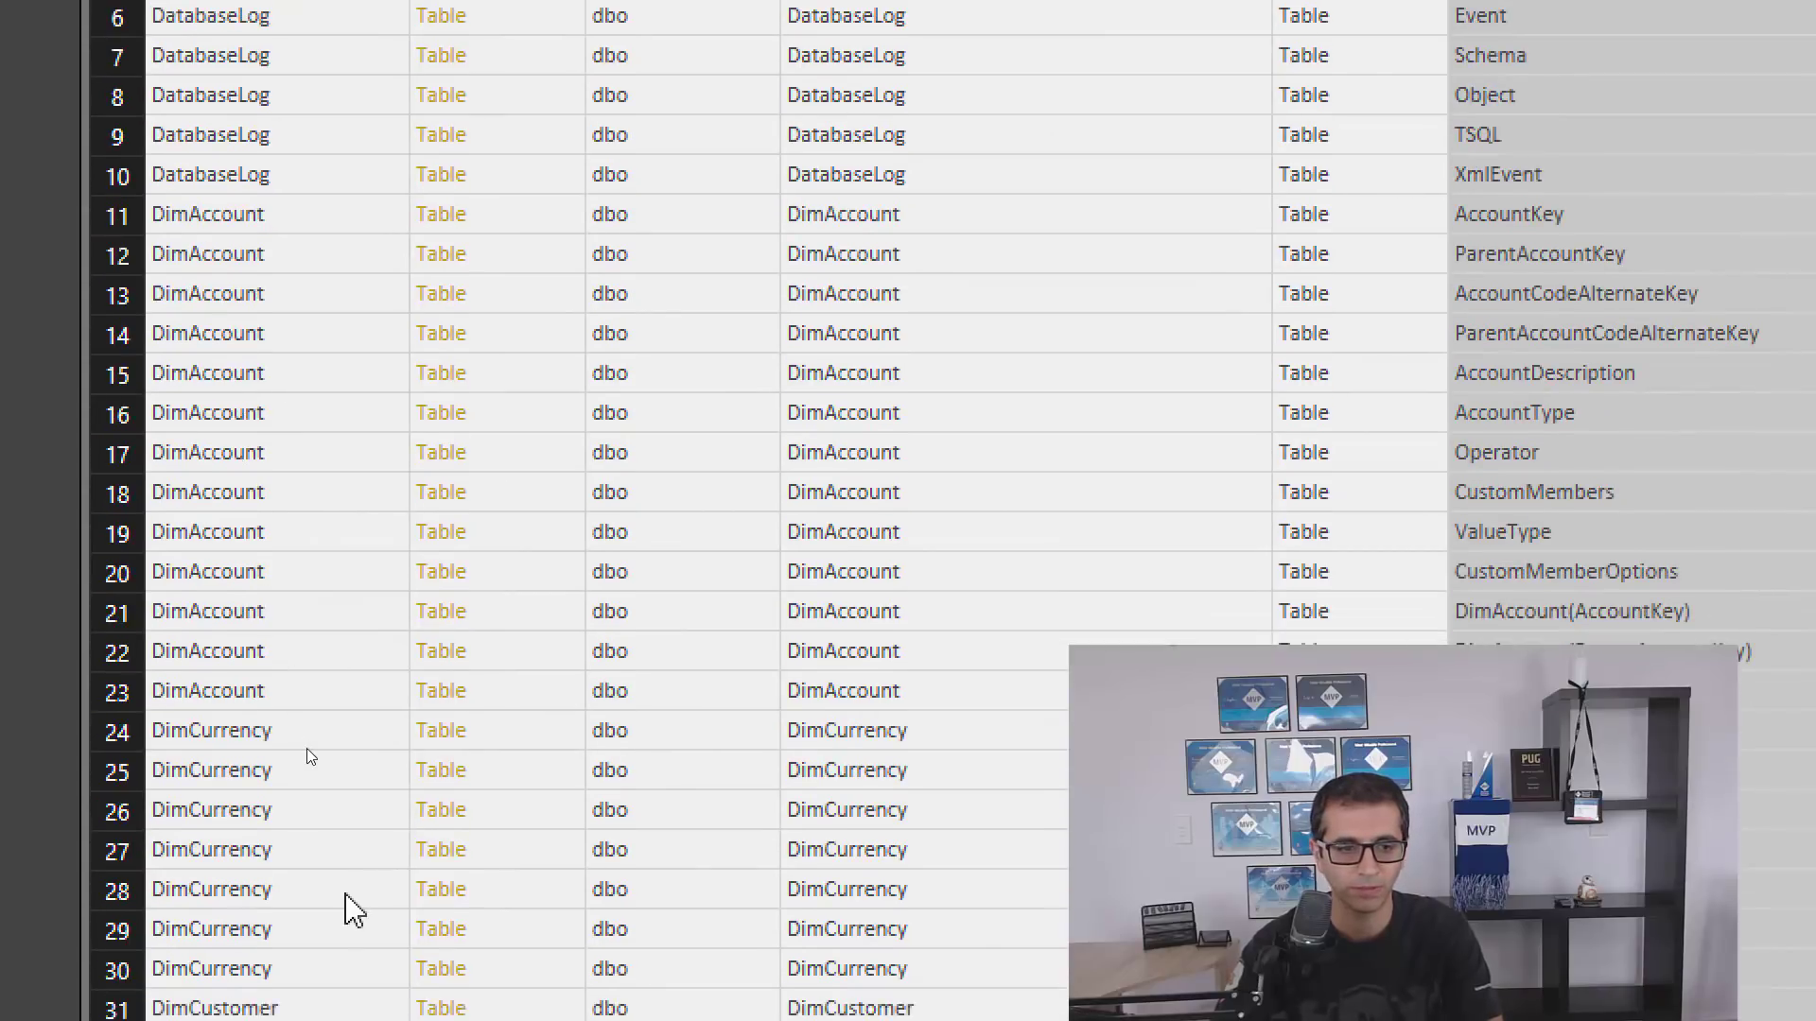
scroll(367, 890, down, 3)
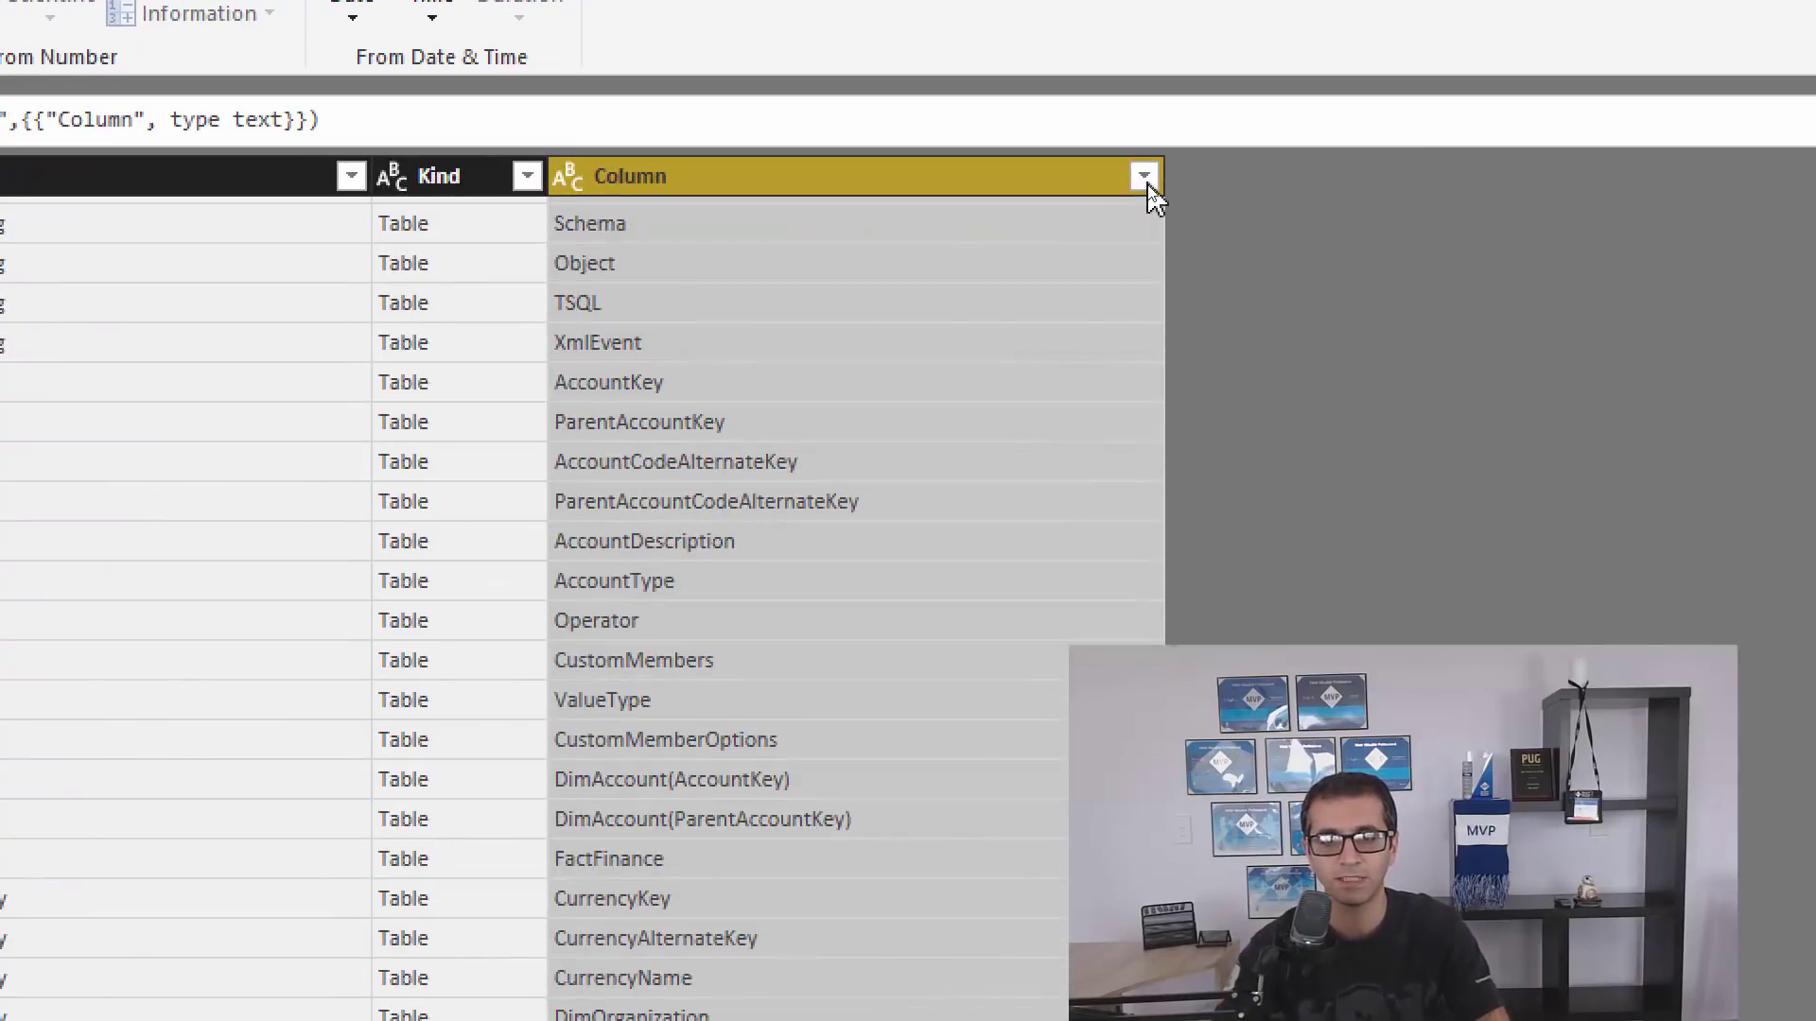
- Set up a Text Filters > Contains condition on Column with the value 'Account'
click(1144, 178)
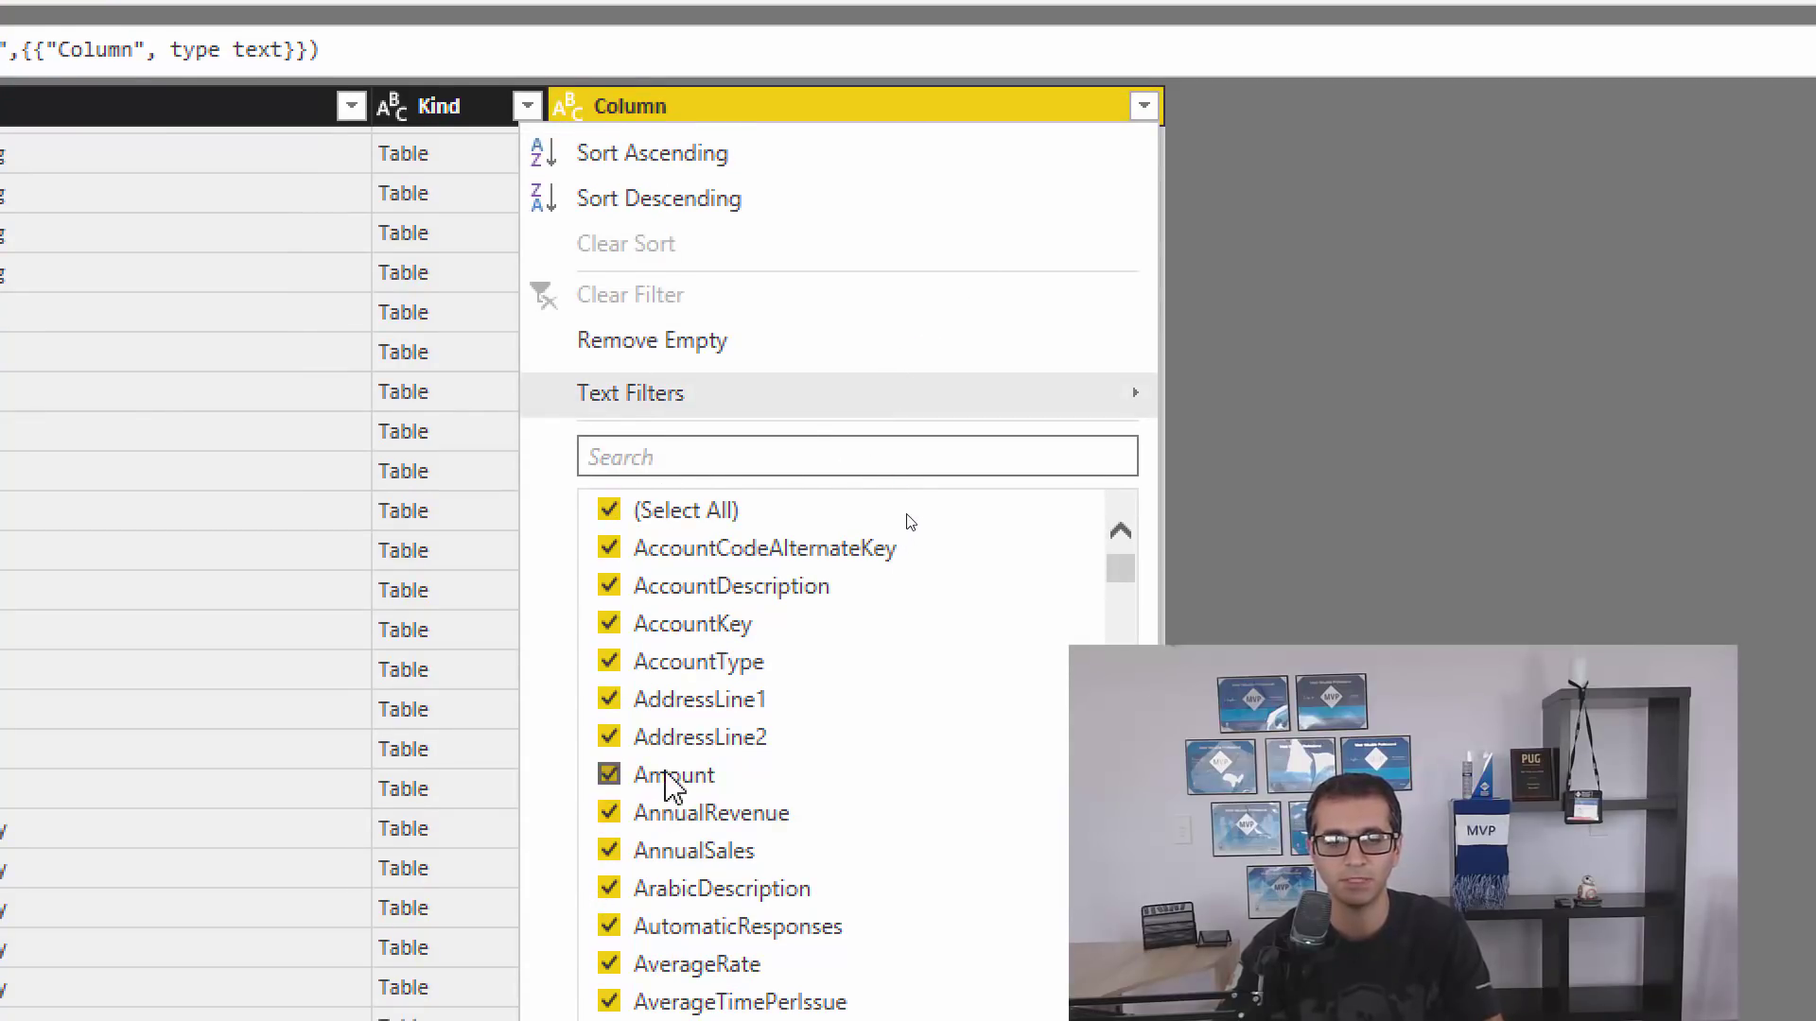
scroll(697, 722, down, 1)
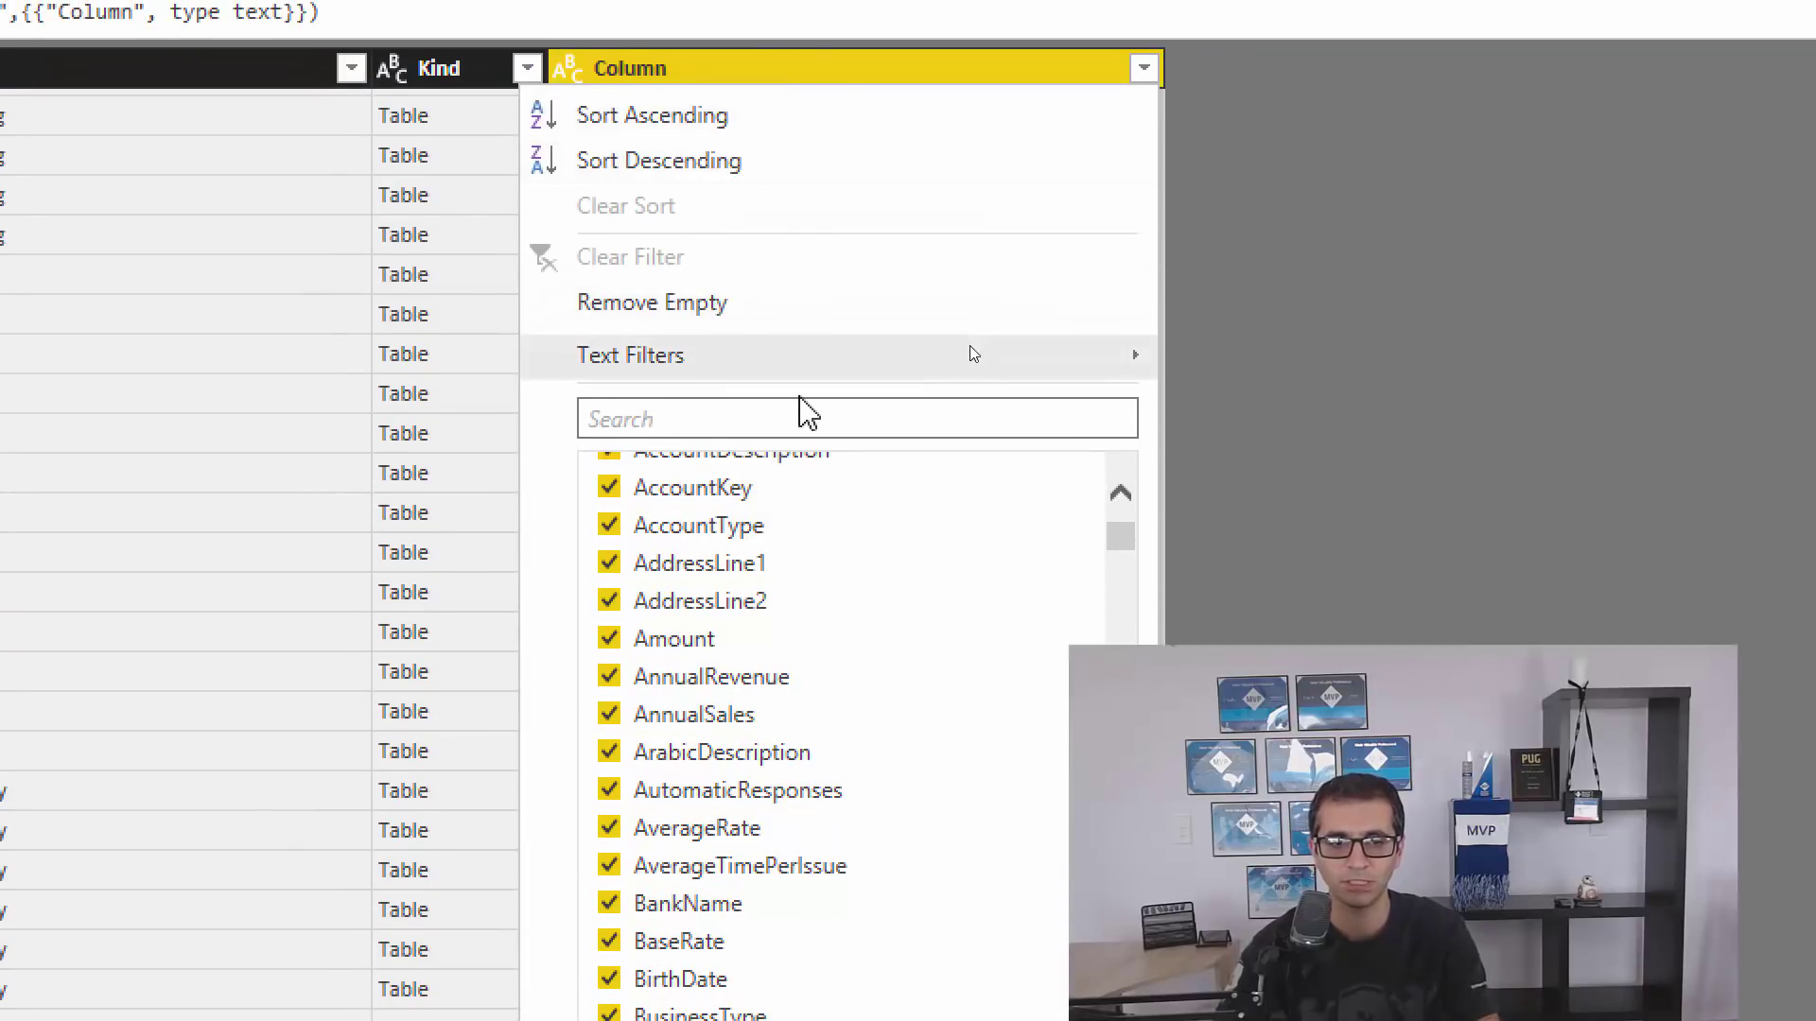
click(714, 369)
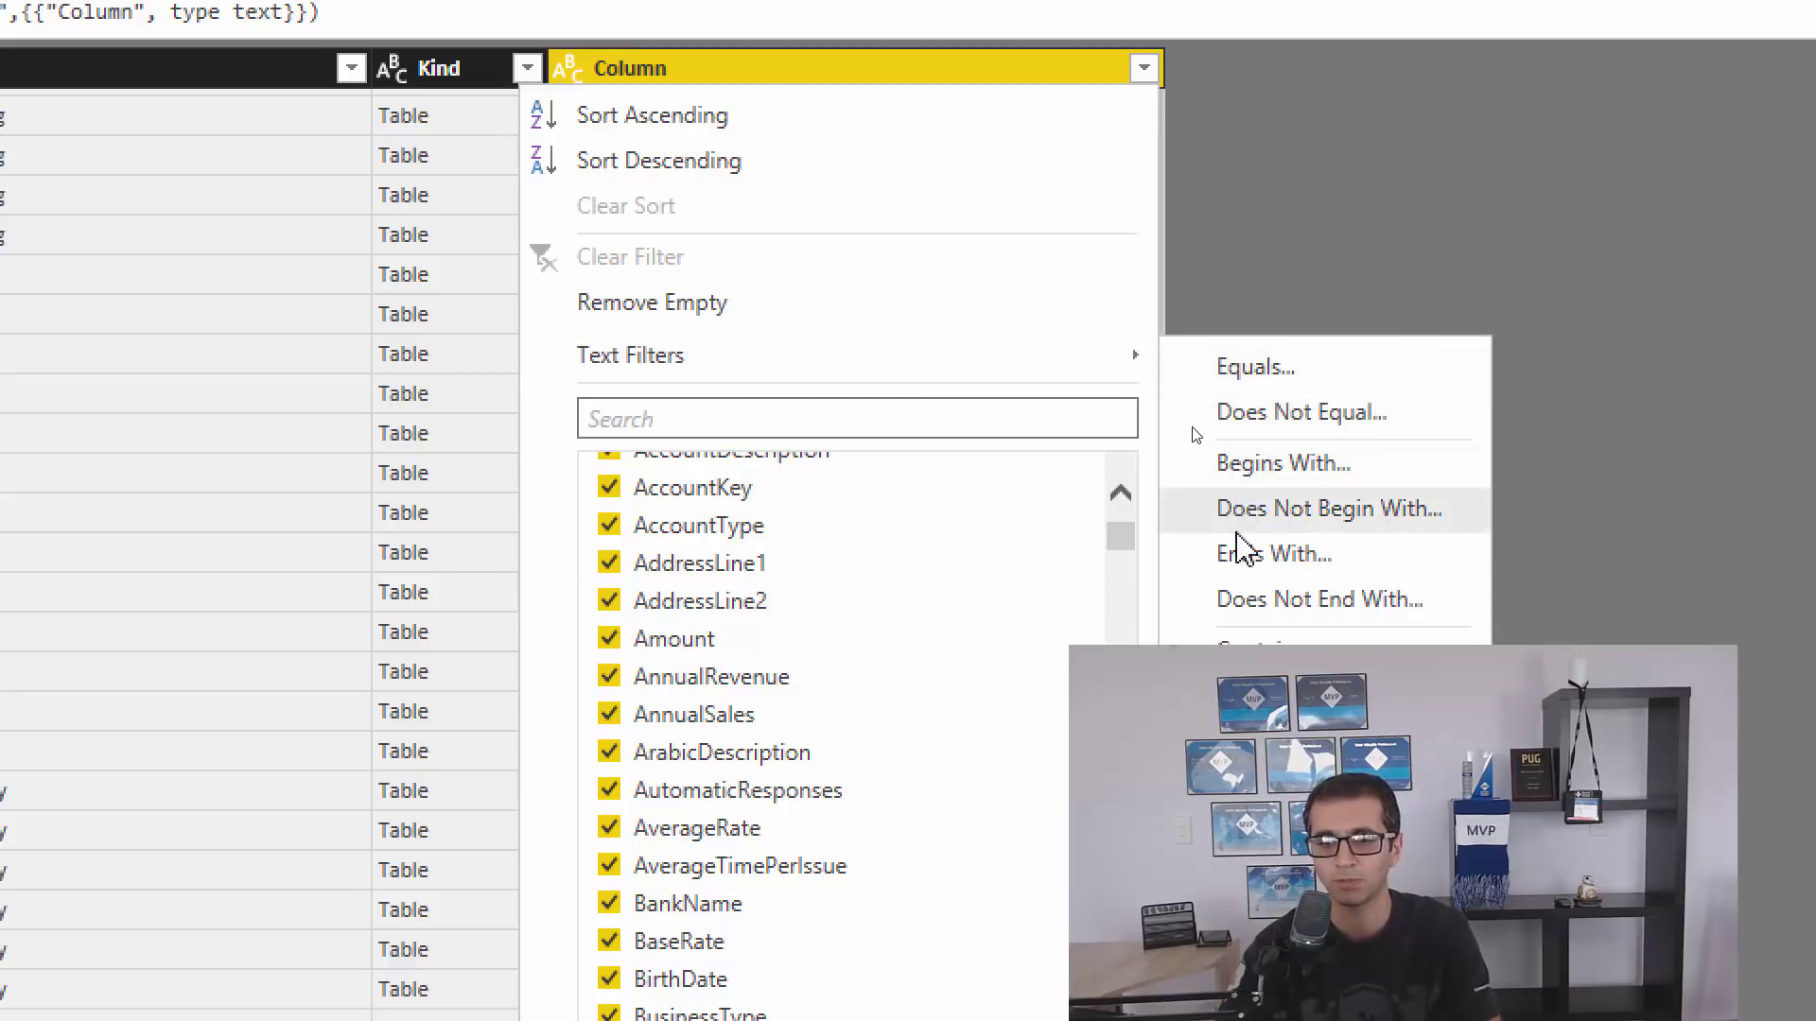
click(1193, 479)
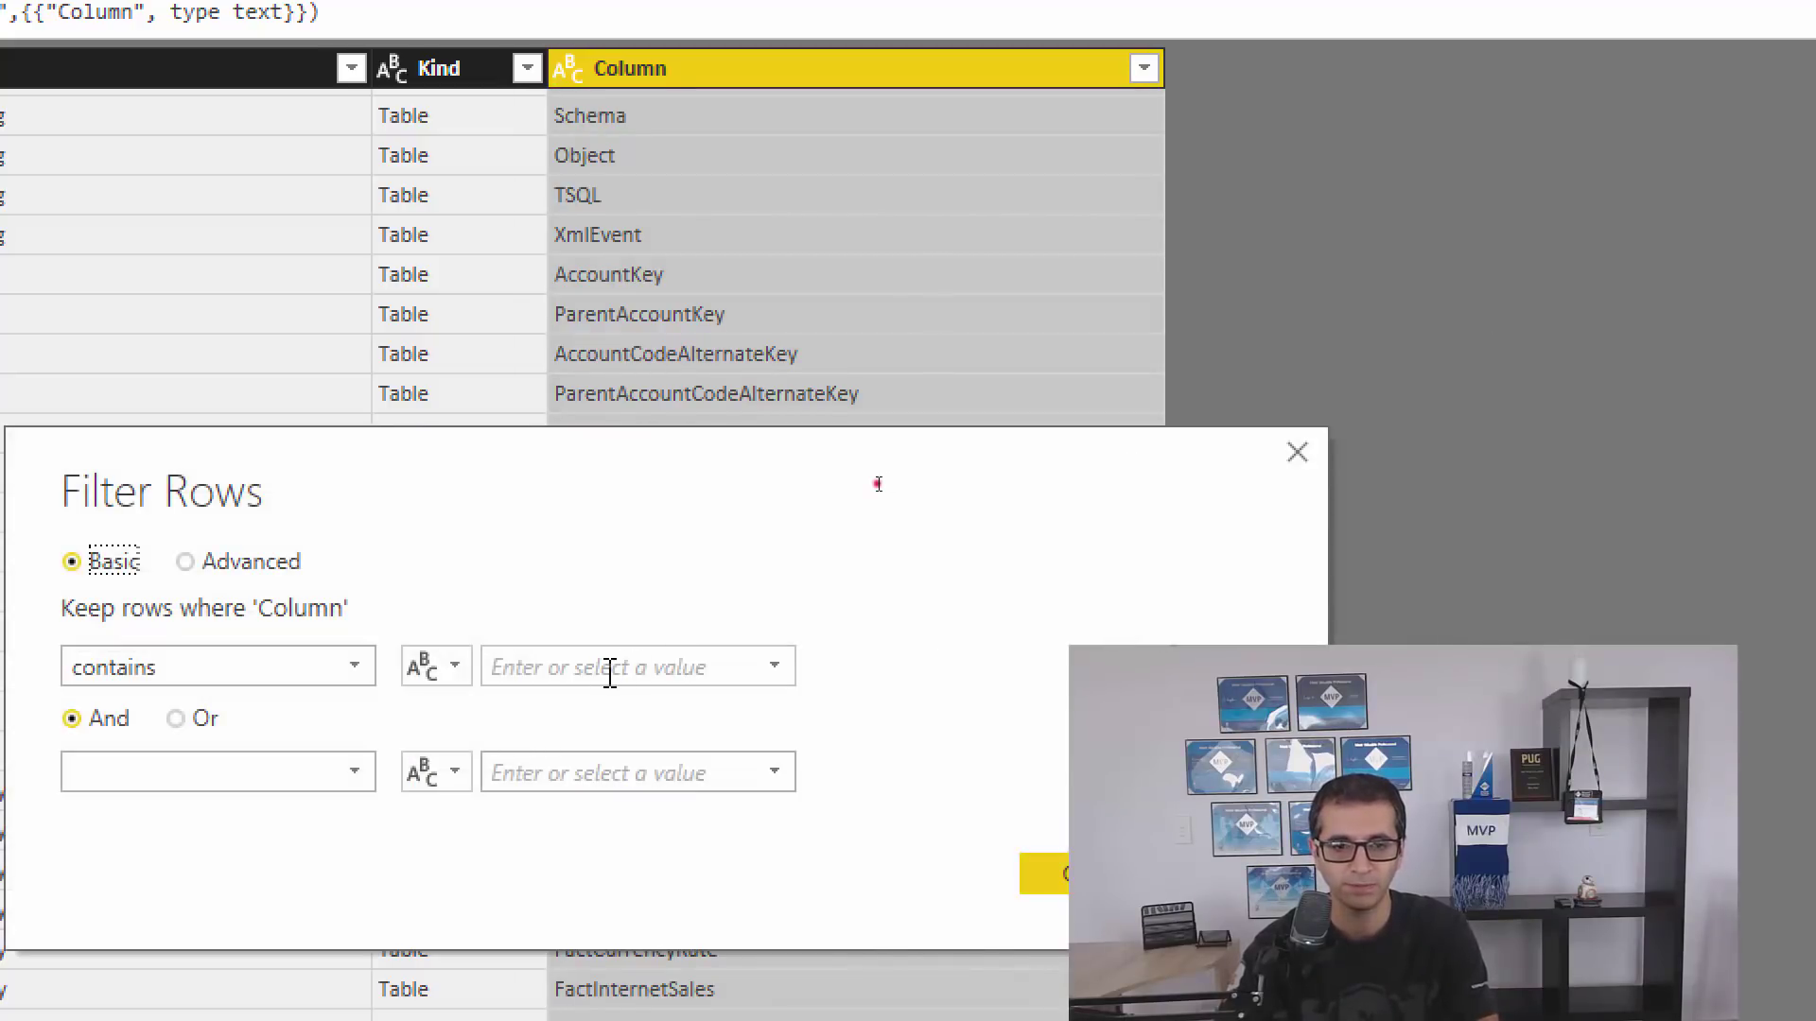
click(610, 673)
text(Account)
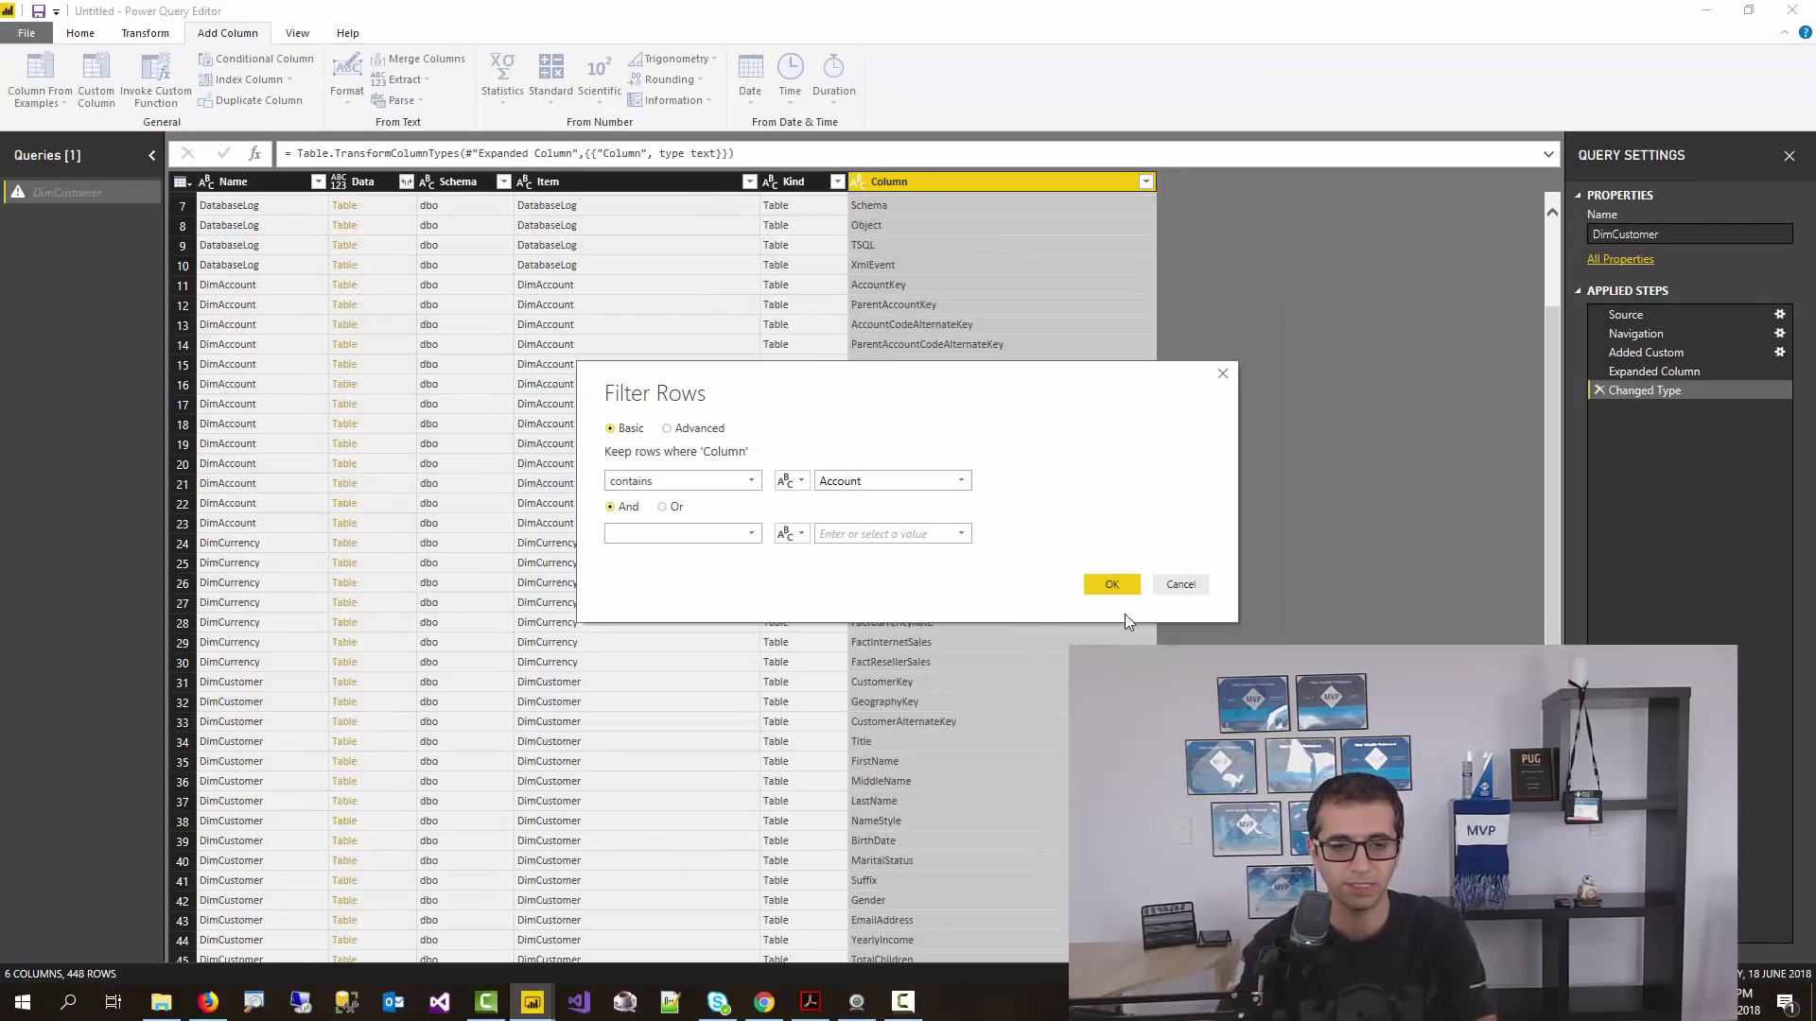
- Apply the Contains 'Account' filter and select 'Account' in the formula bar for editing
click(1113, 583)
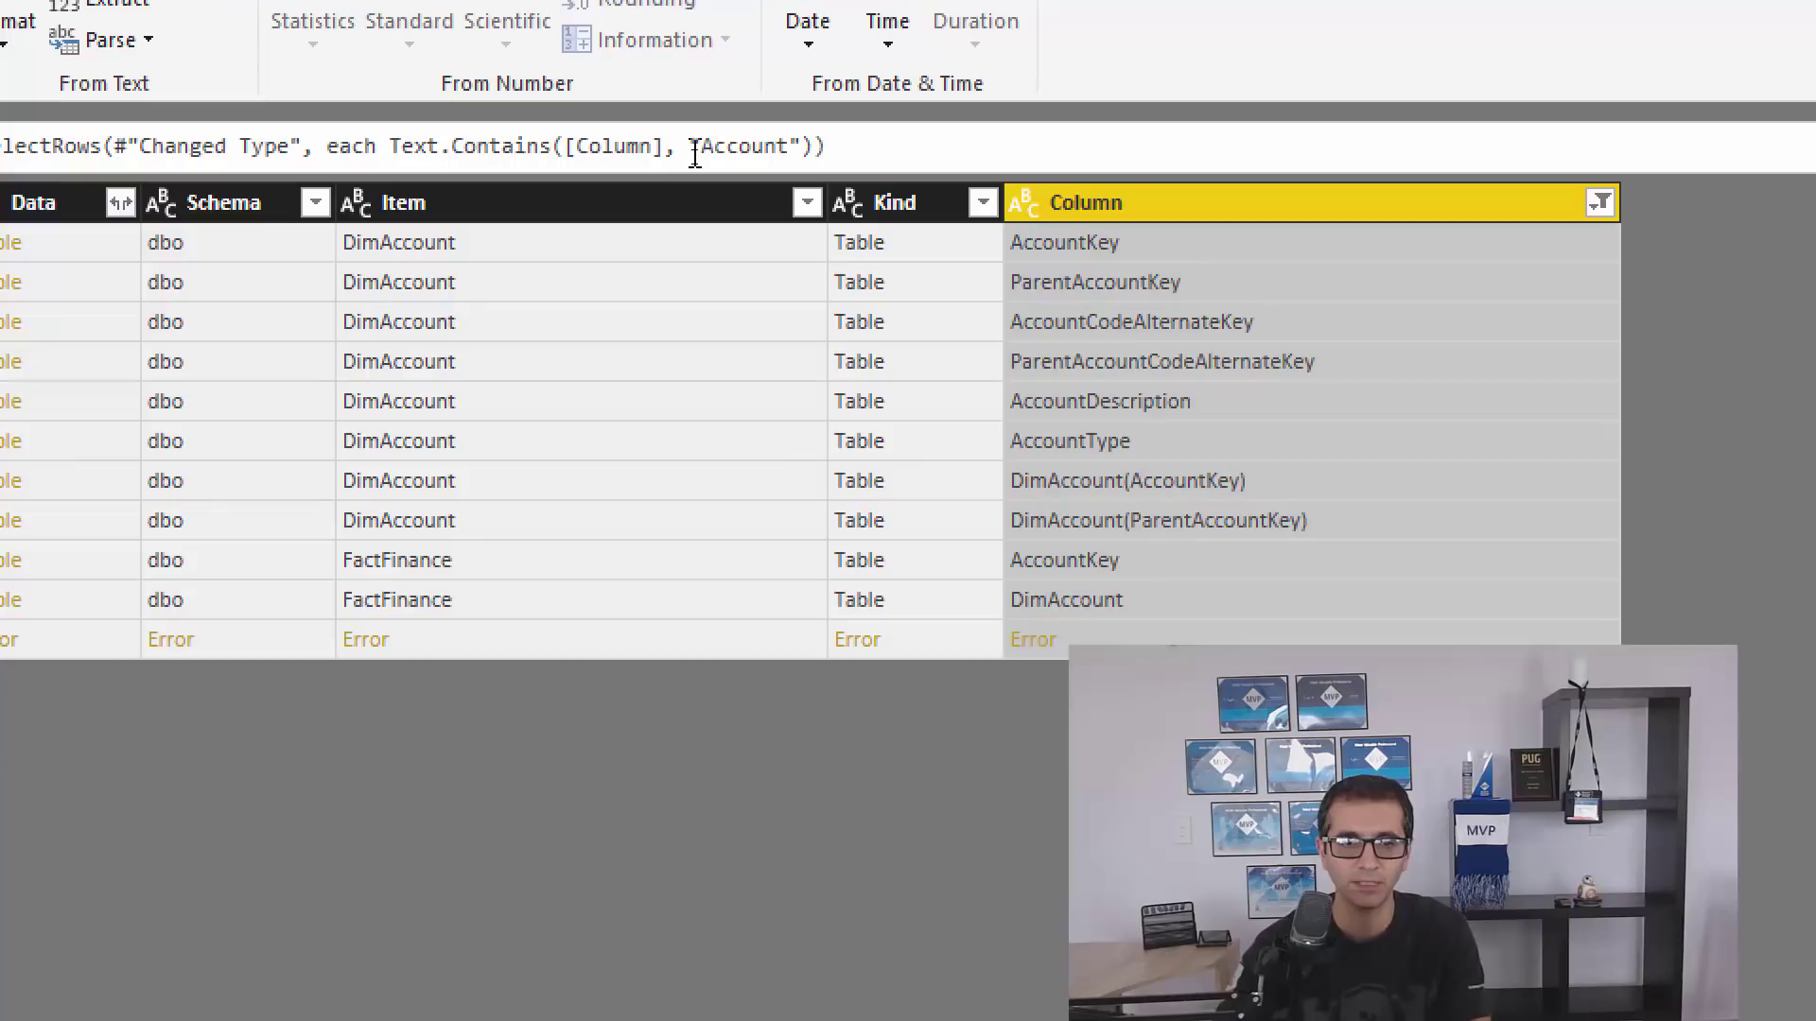
double_click(704, 151)
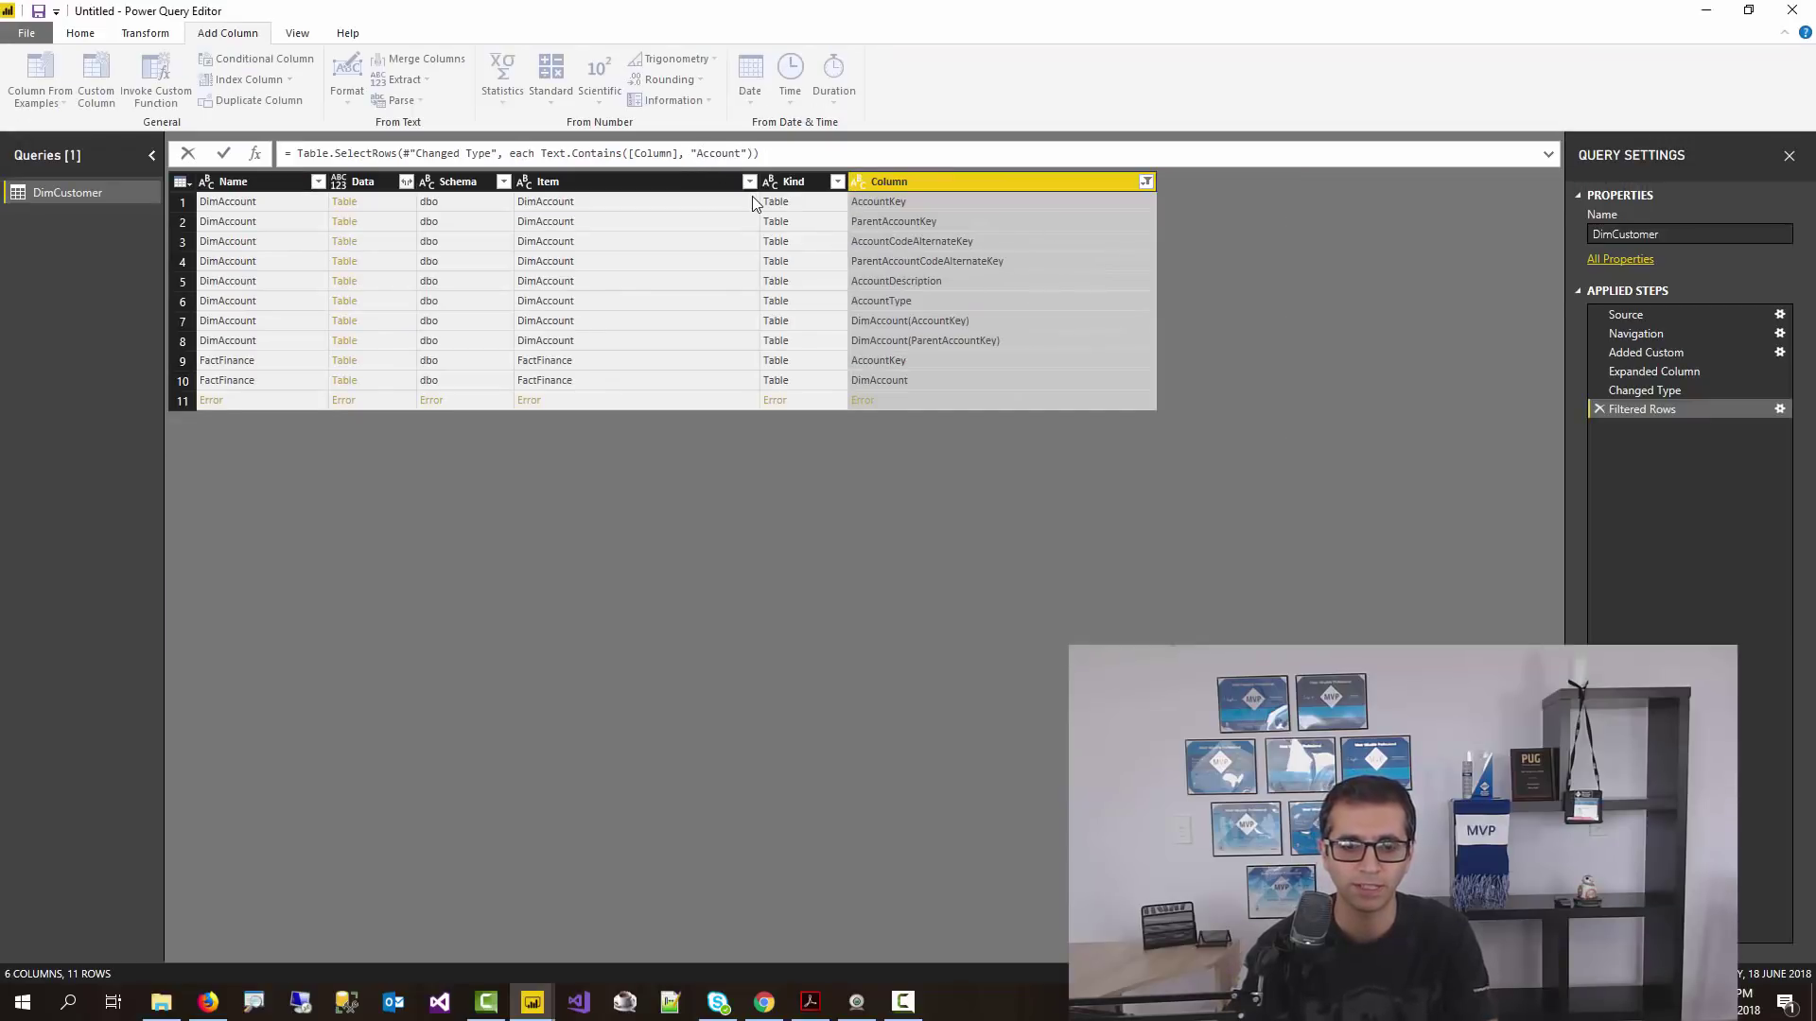
- Try the lowercase 'account' filter via formula bar and Text Filters, then delete the erroring Filtered Rows step
key(Return)
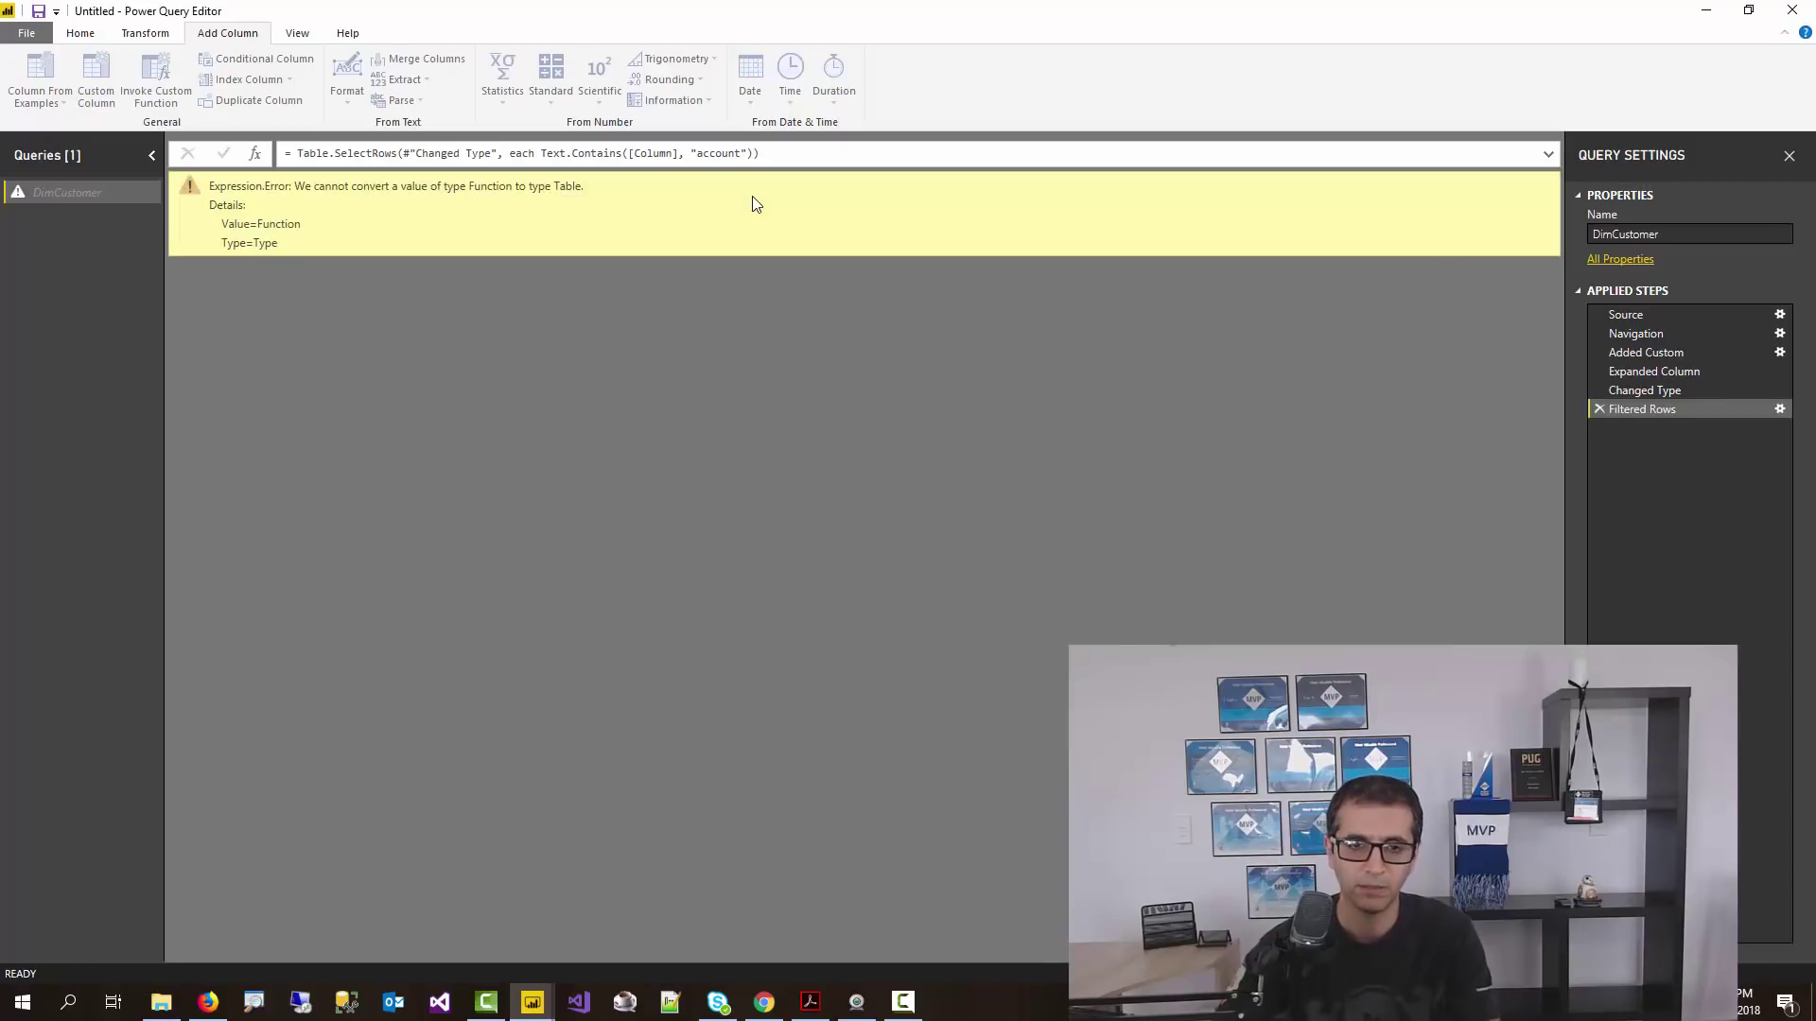
click(1597, 410)
click(1146, 181)
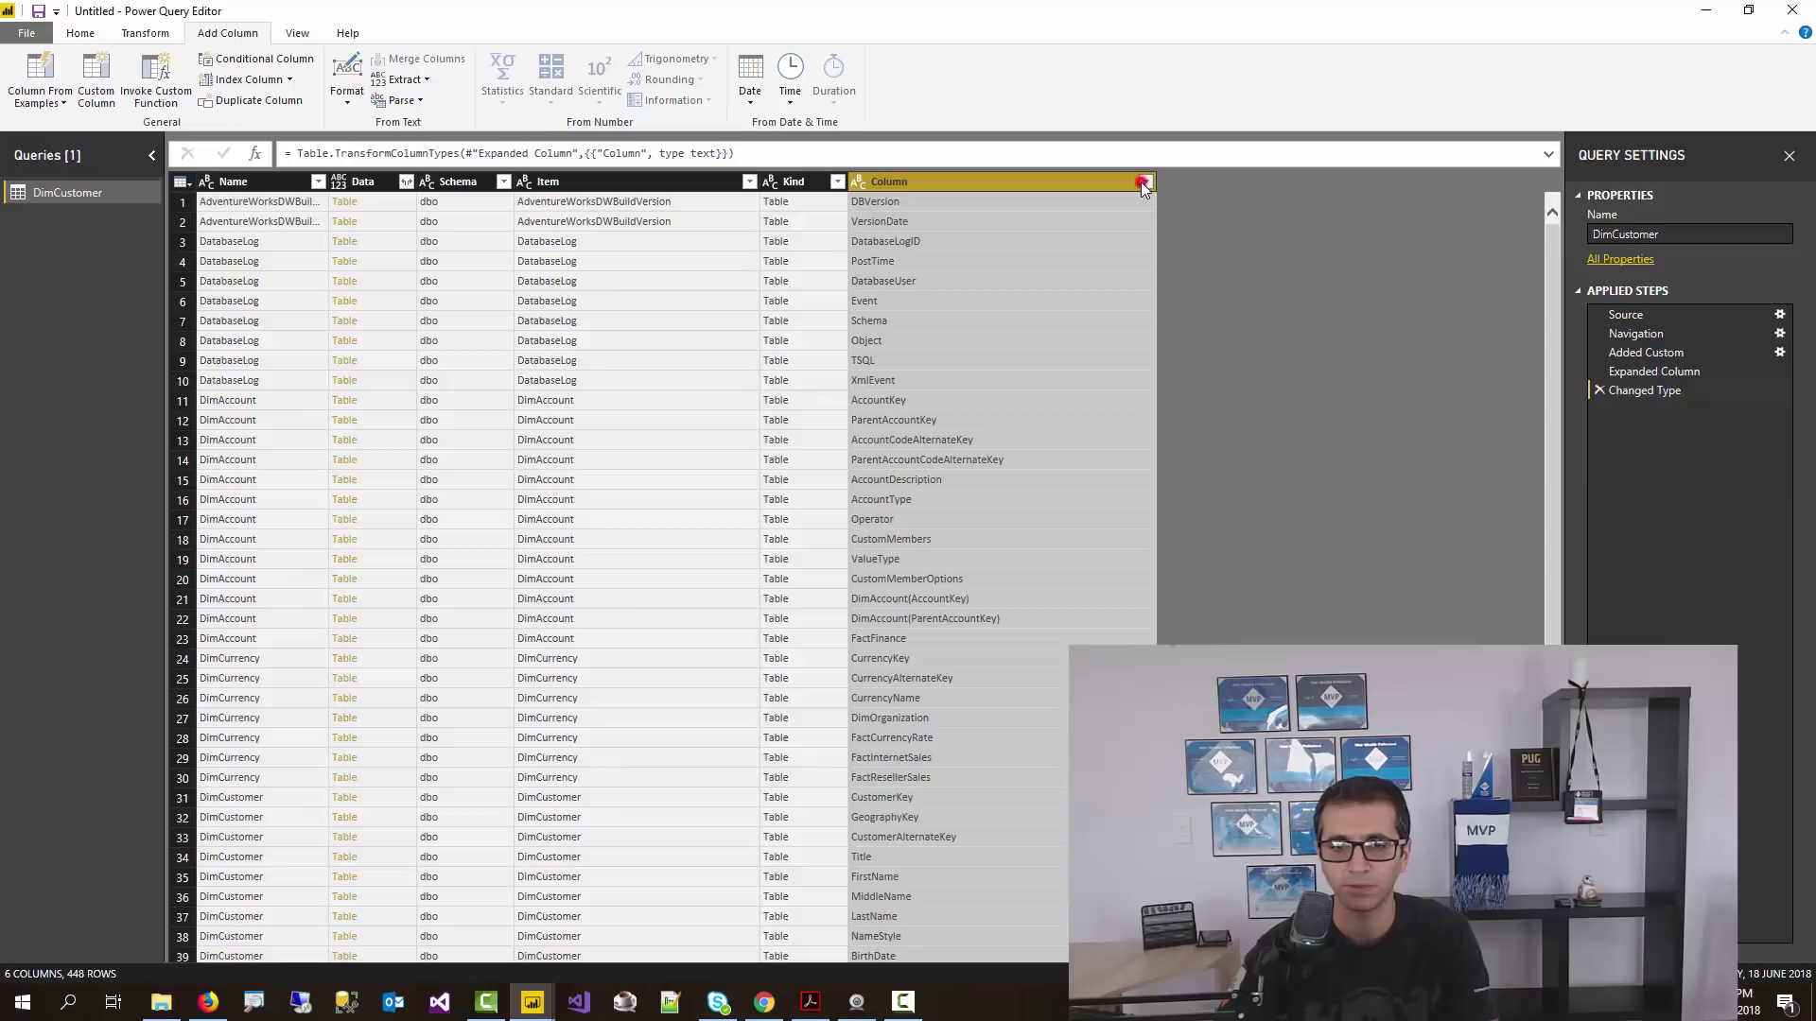
click(1021, 333)
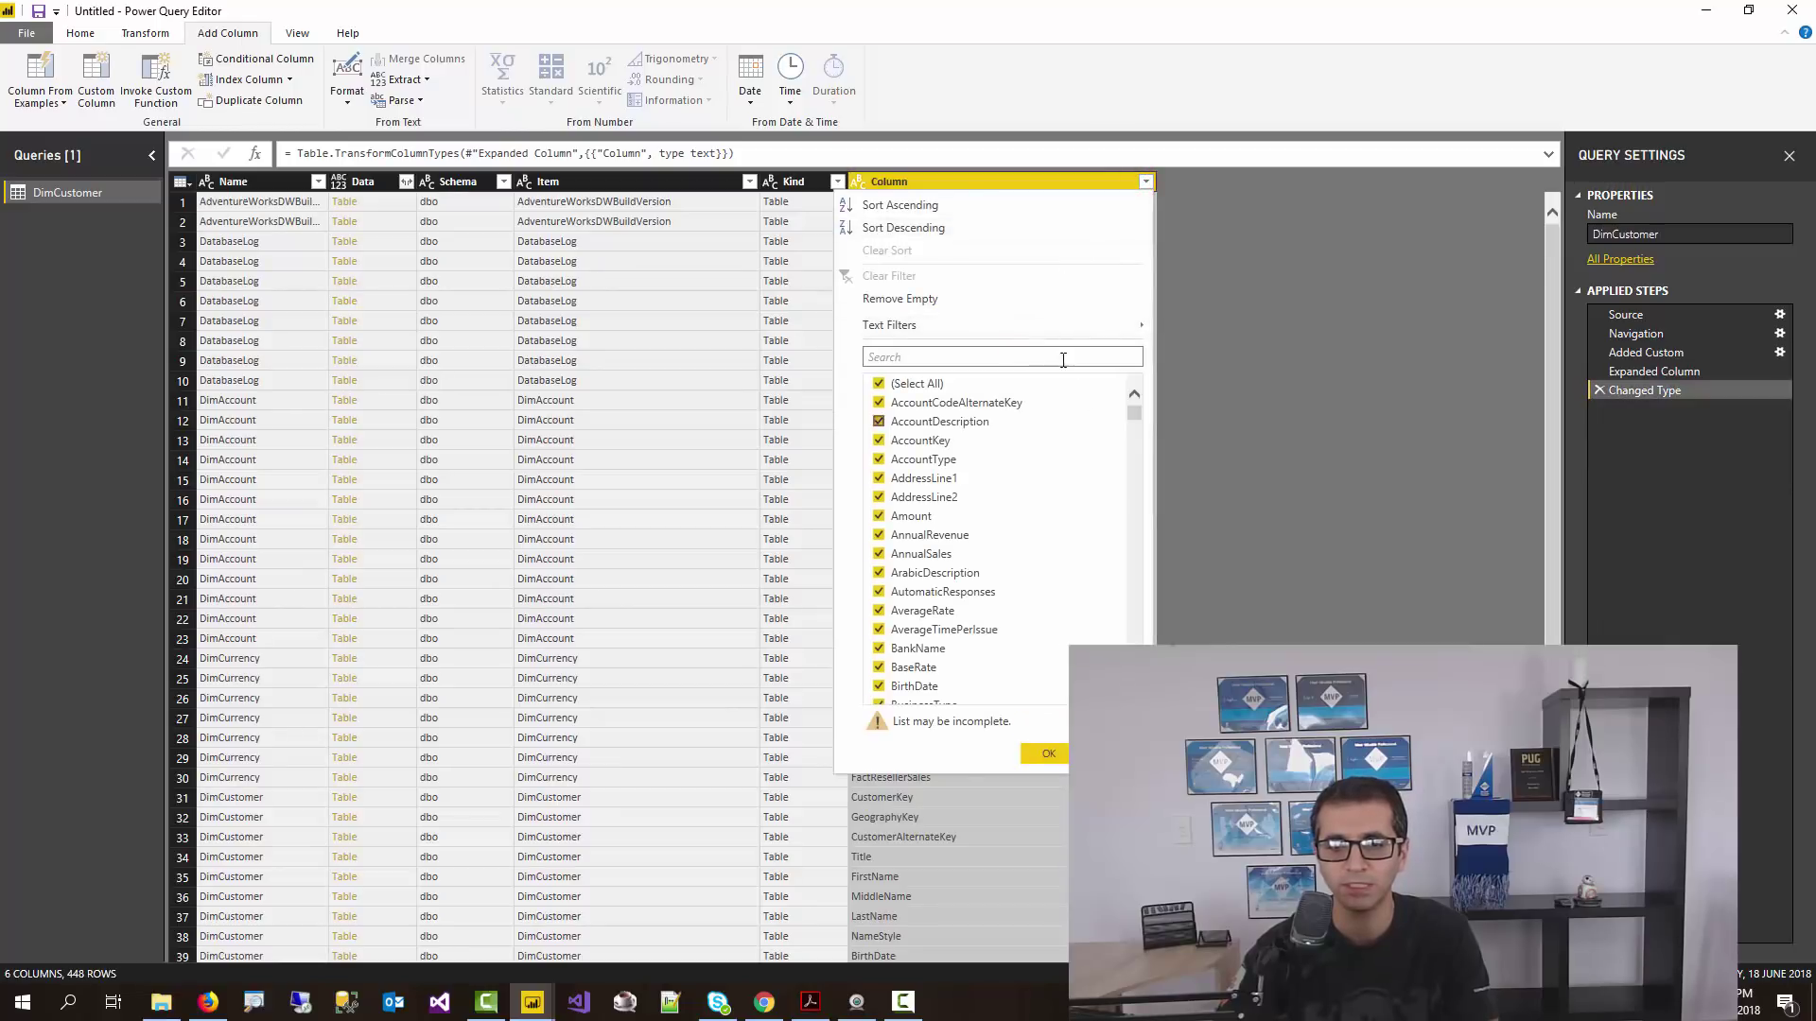
click(1058, 326)
click(1116, 327)
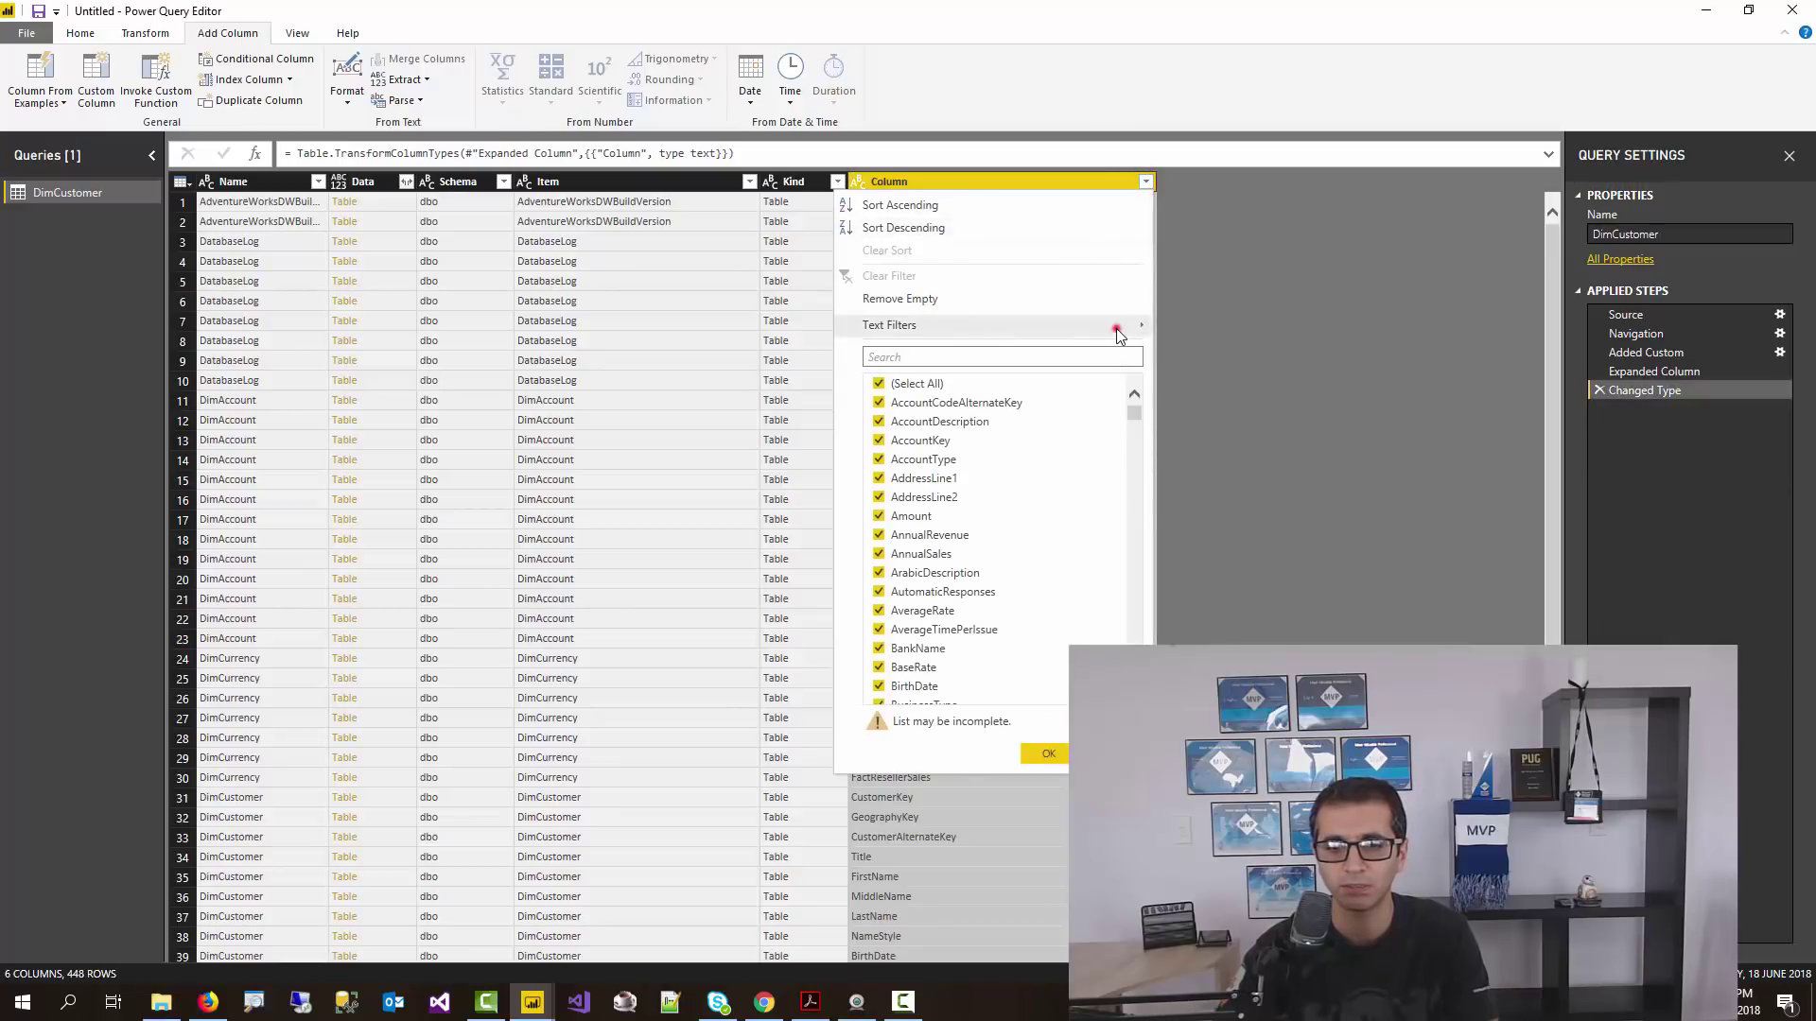
click(1201, 473)
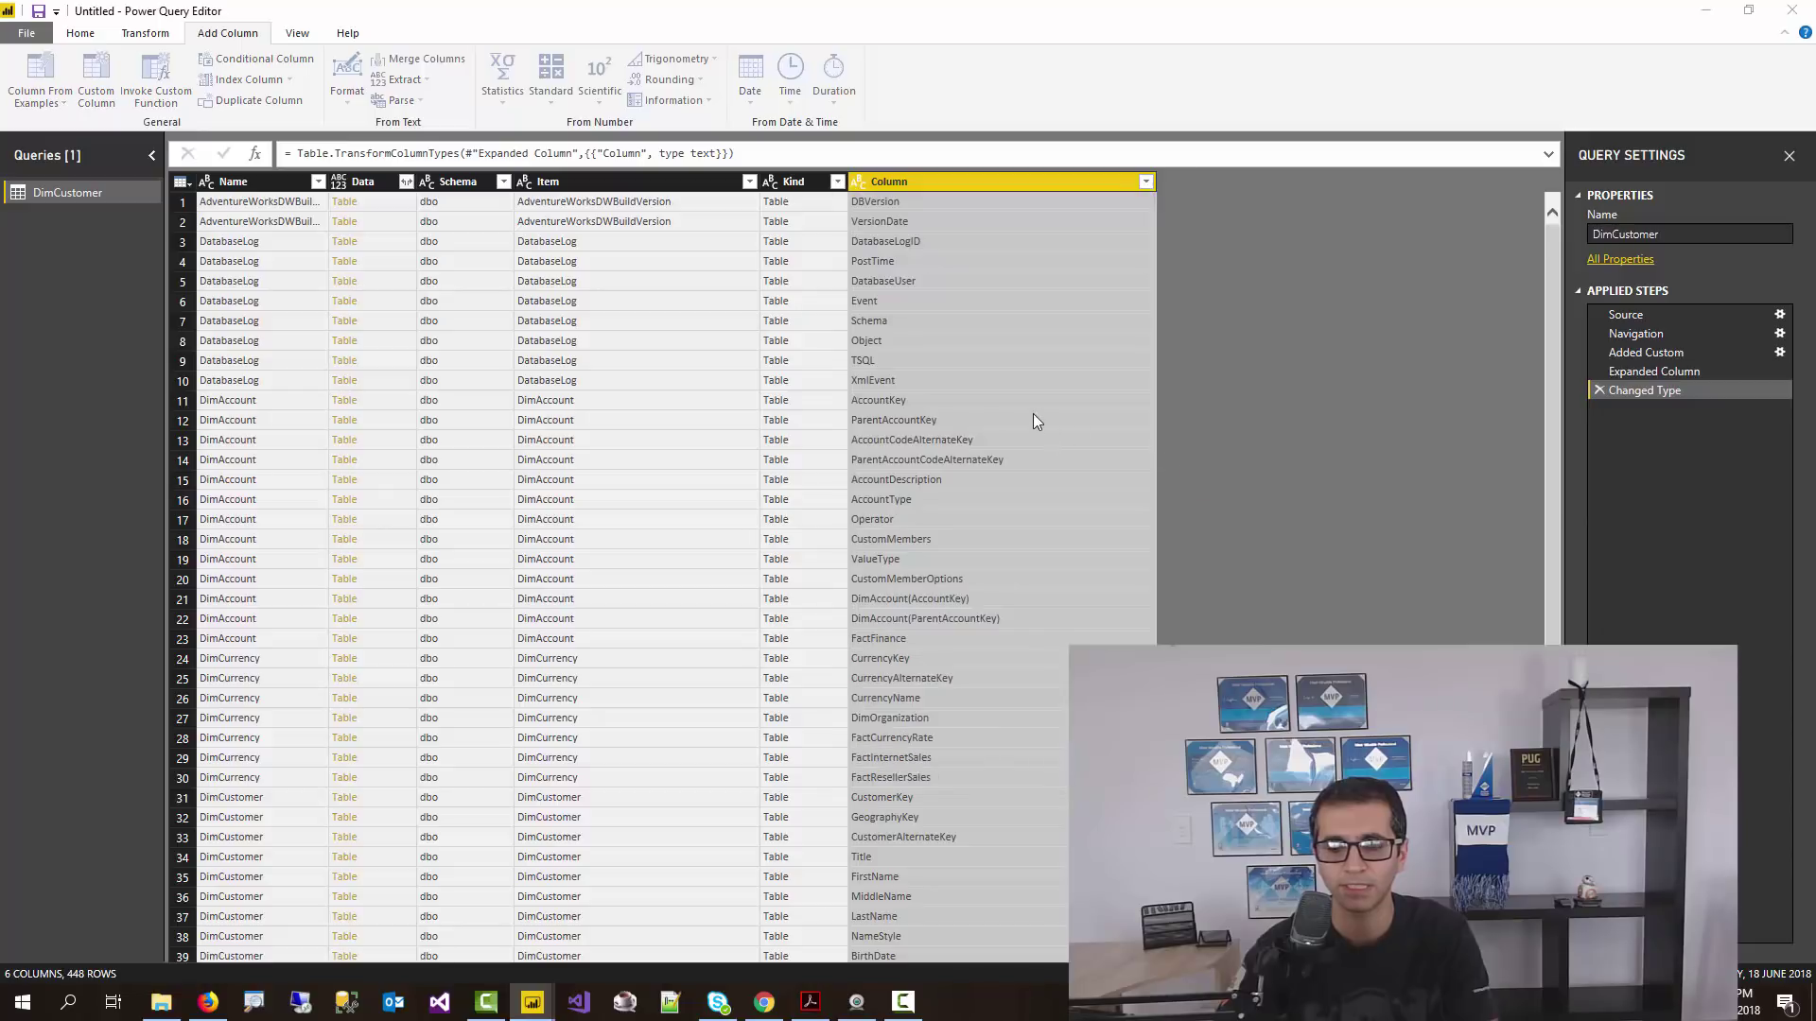
click(913, 482)
text(ac)
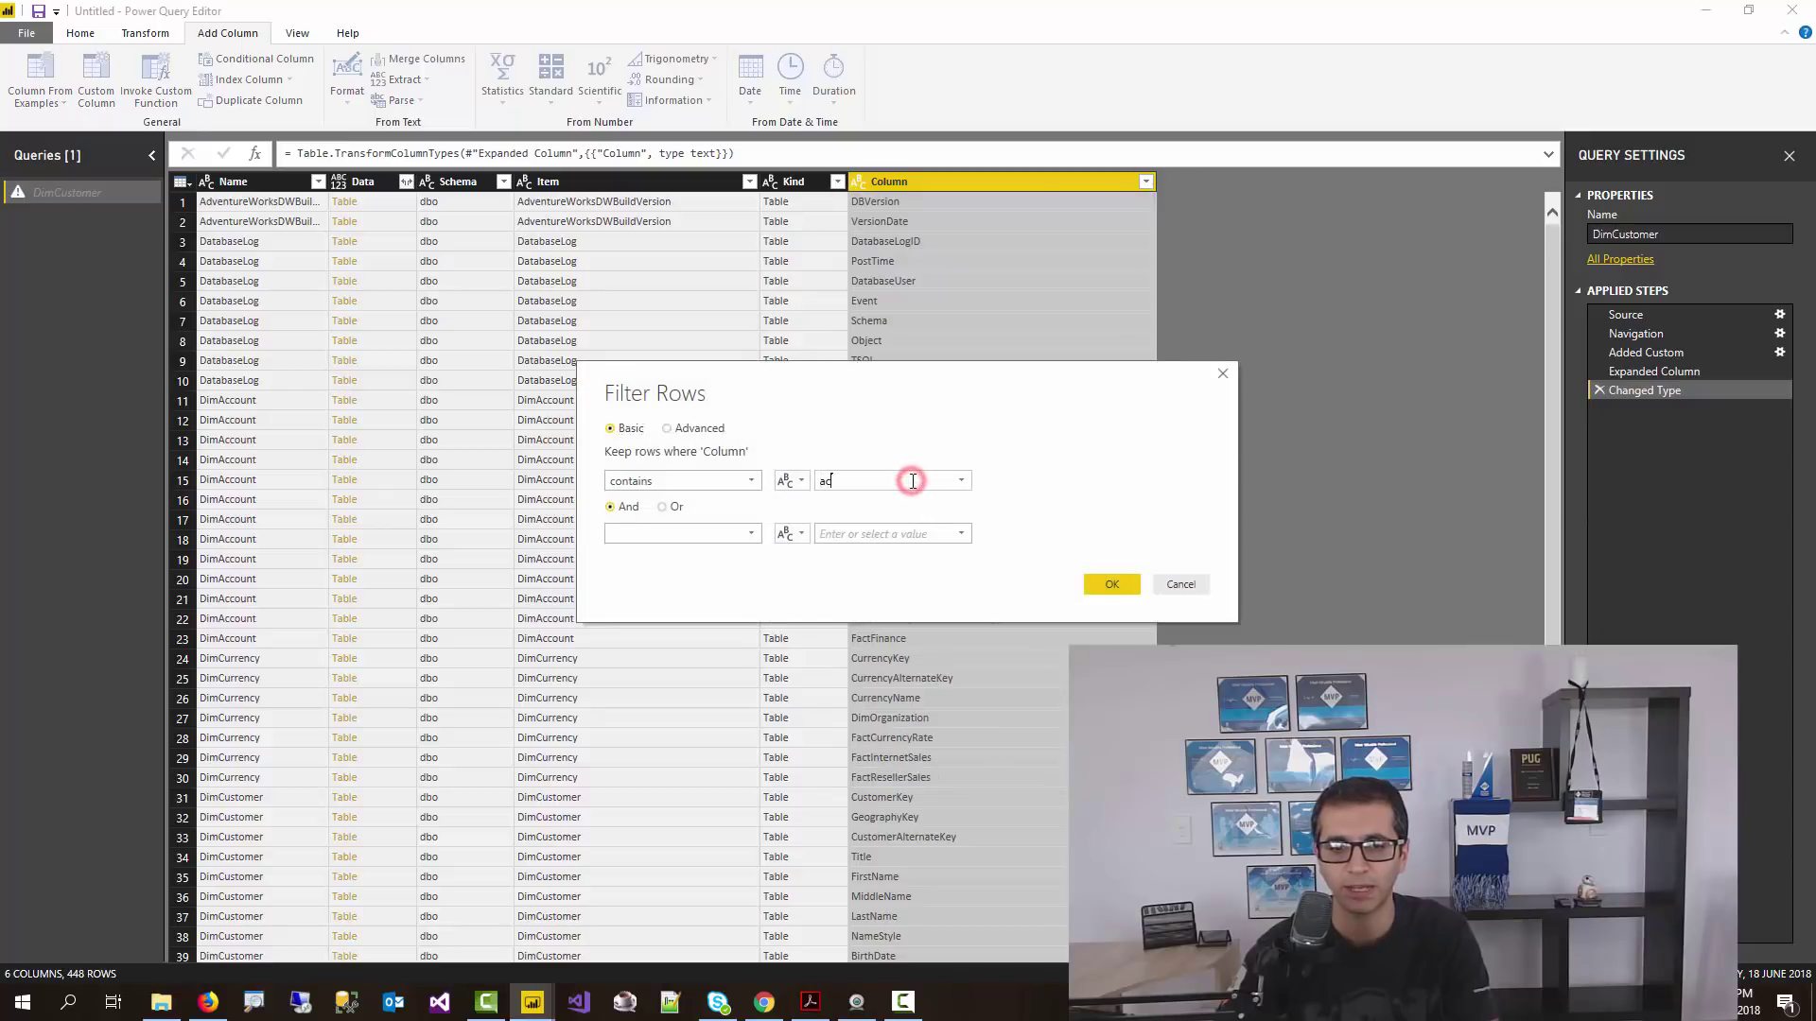
text(count)
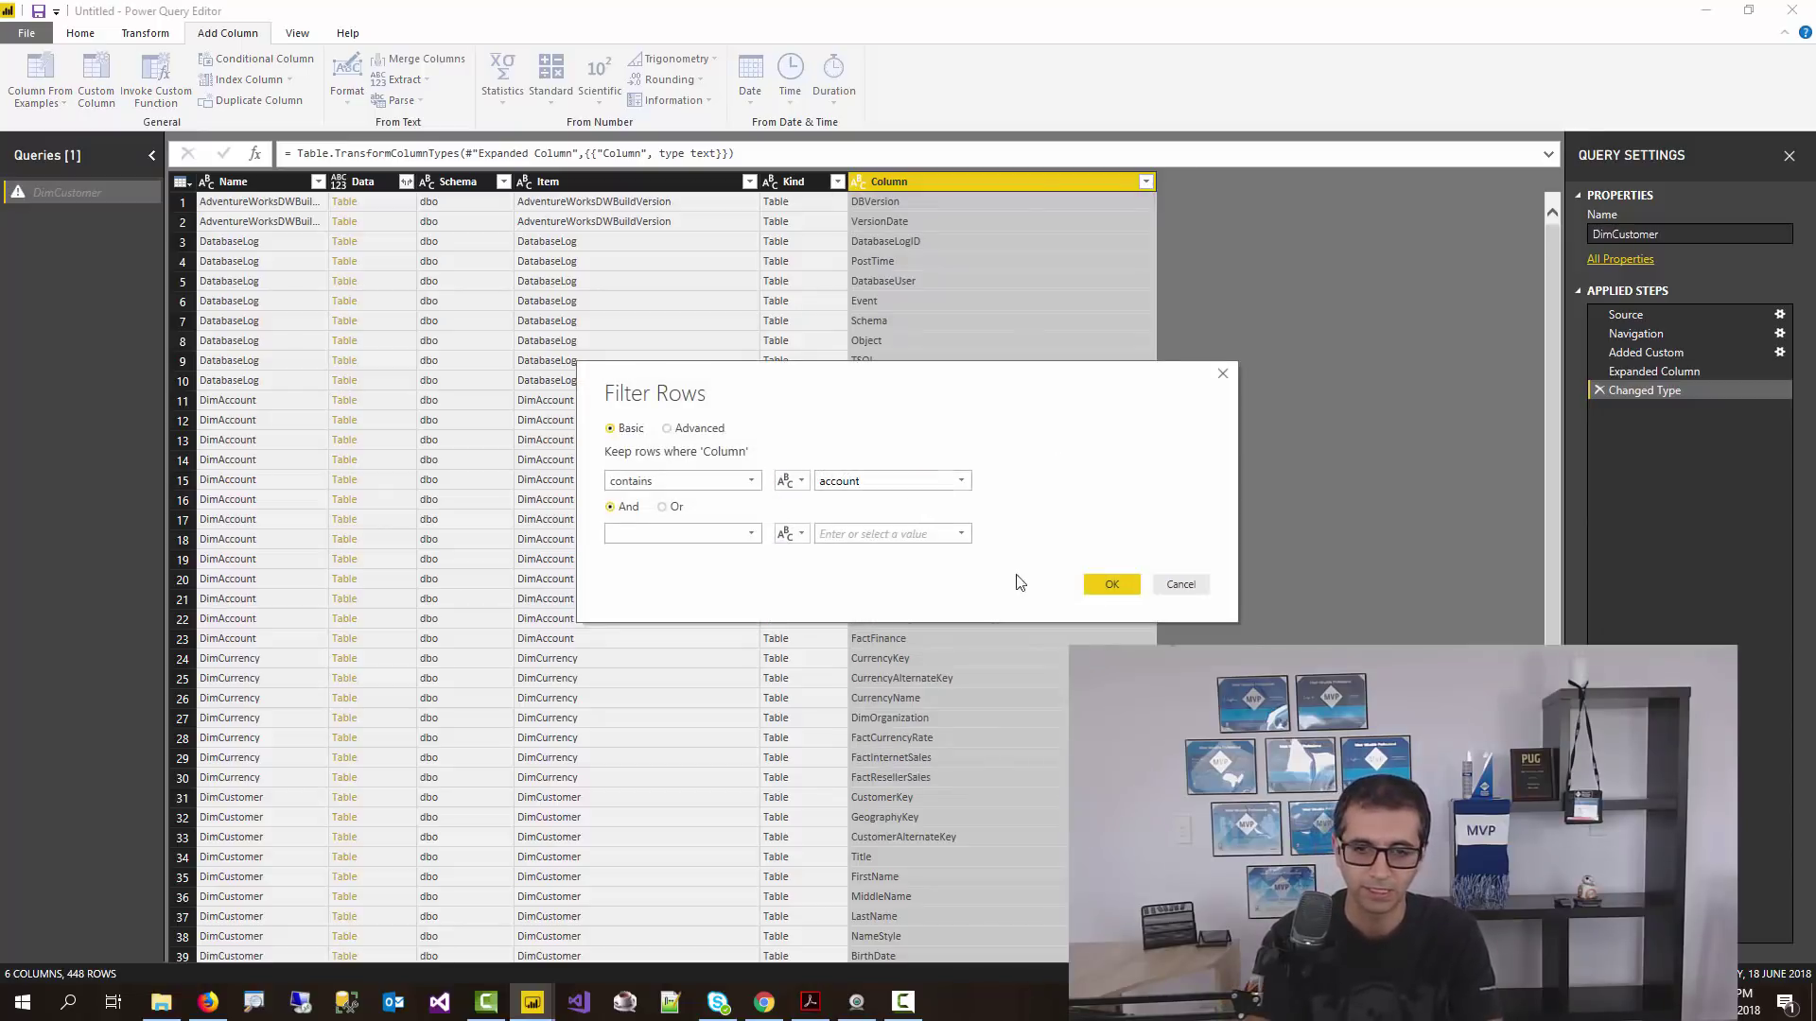
click(1111, 584)
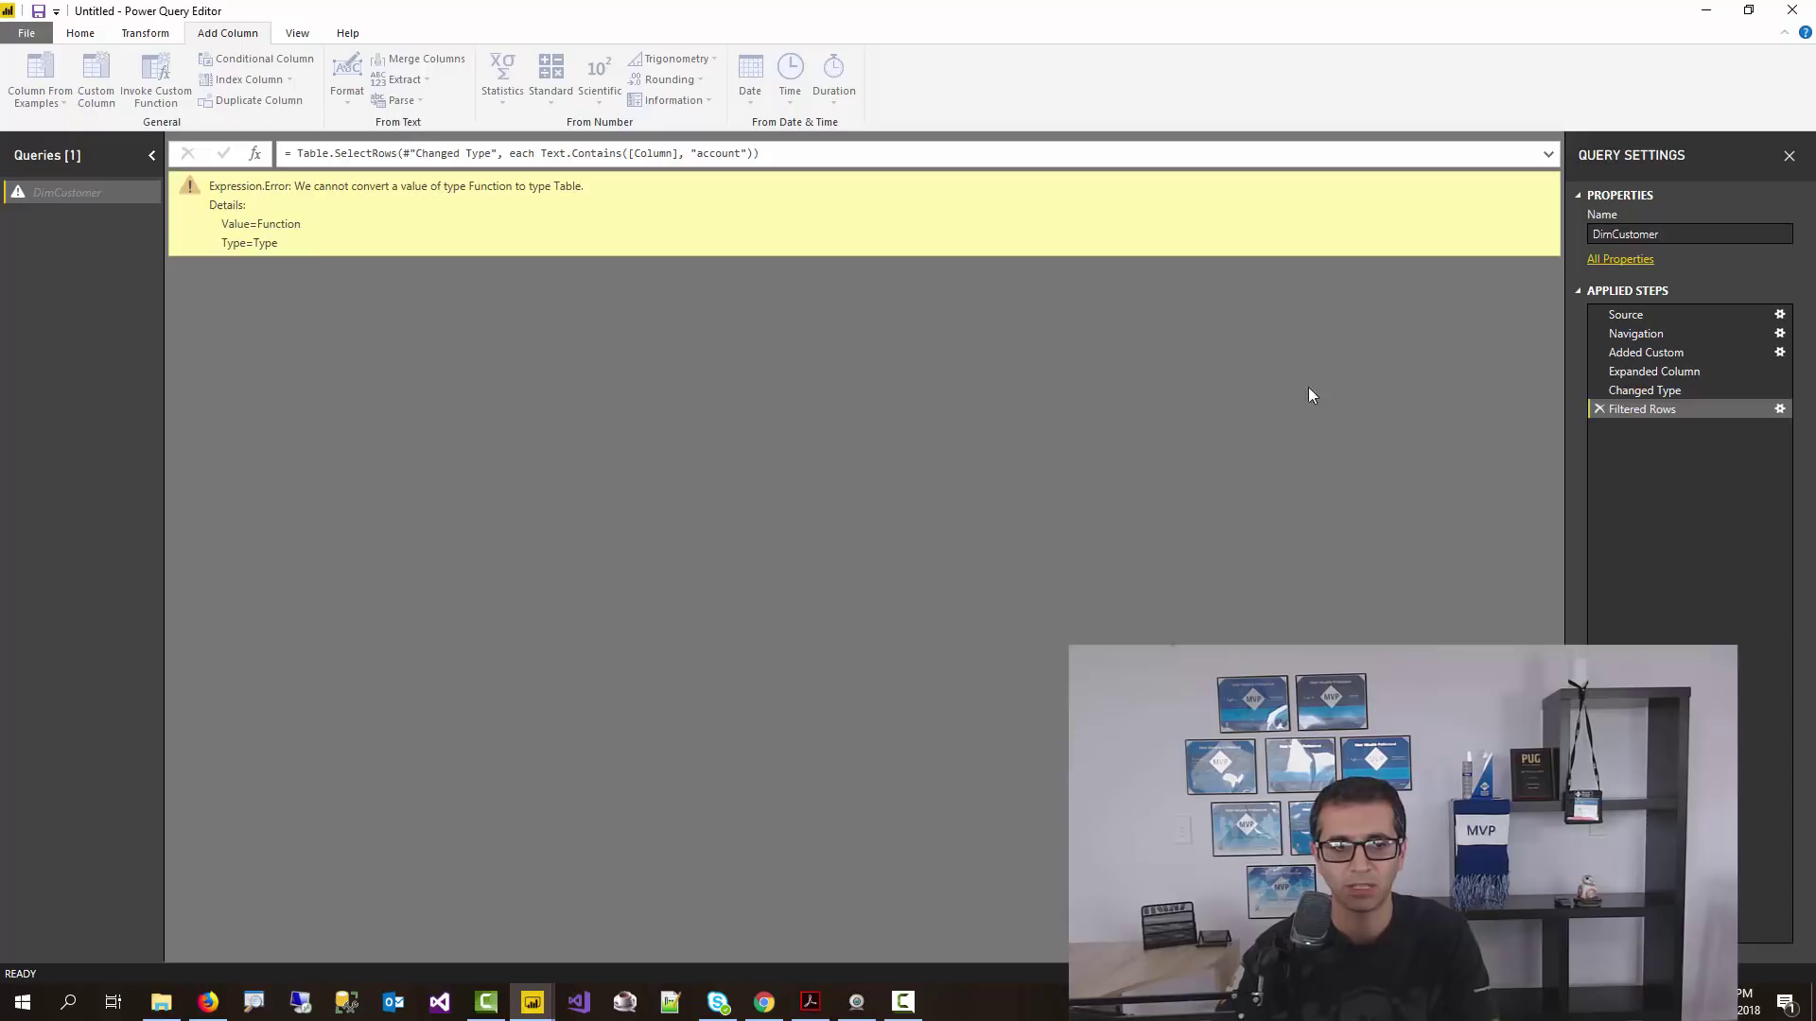
click(1598, 408)
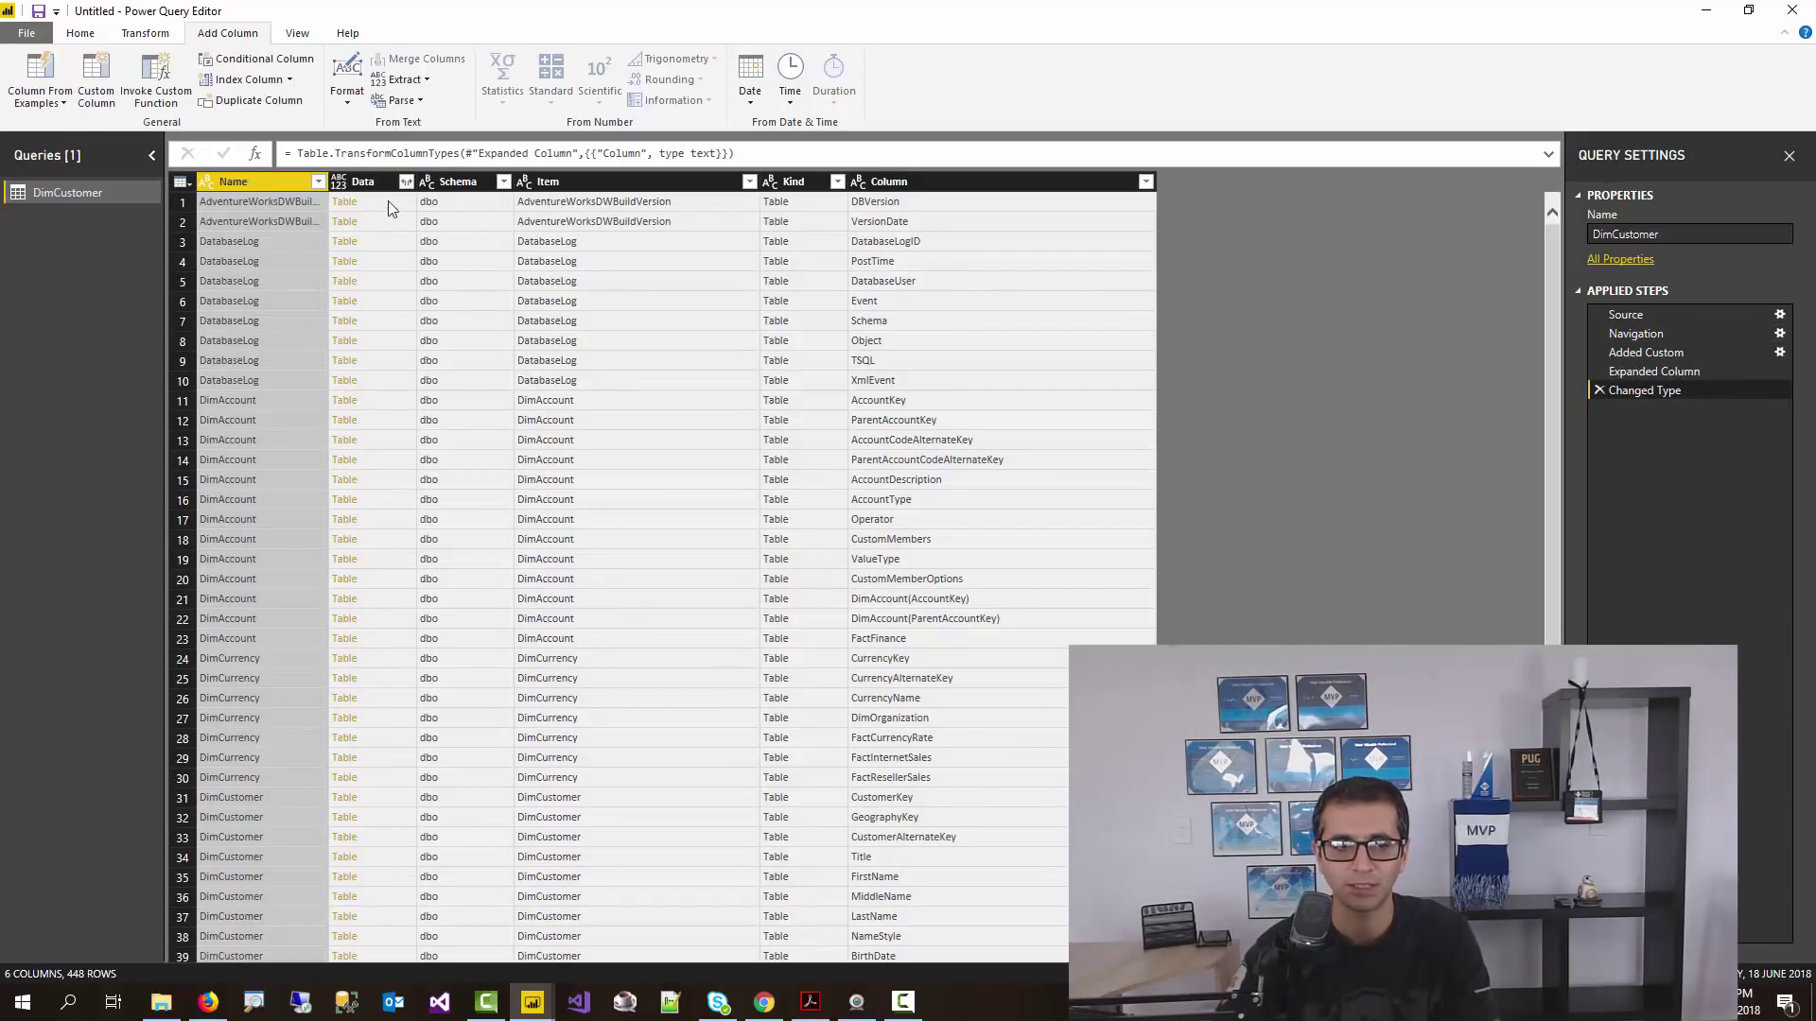
- Filter out Function items from the Kind column after Navigation, then return to Changed Type
click(837, 182)
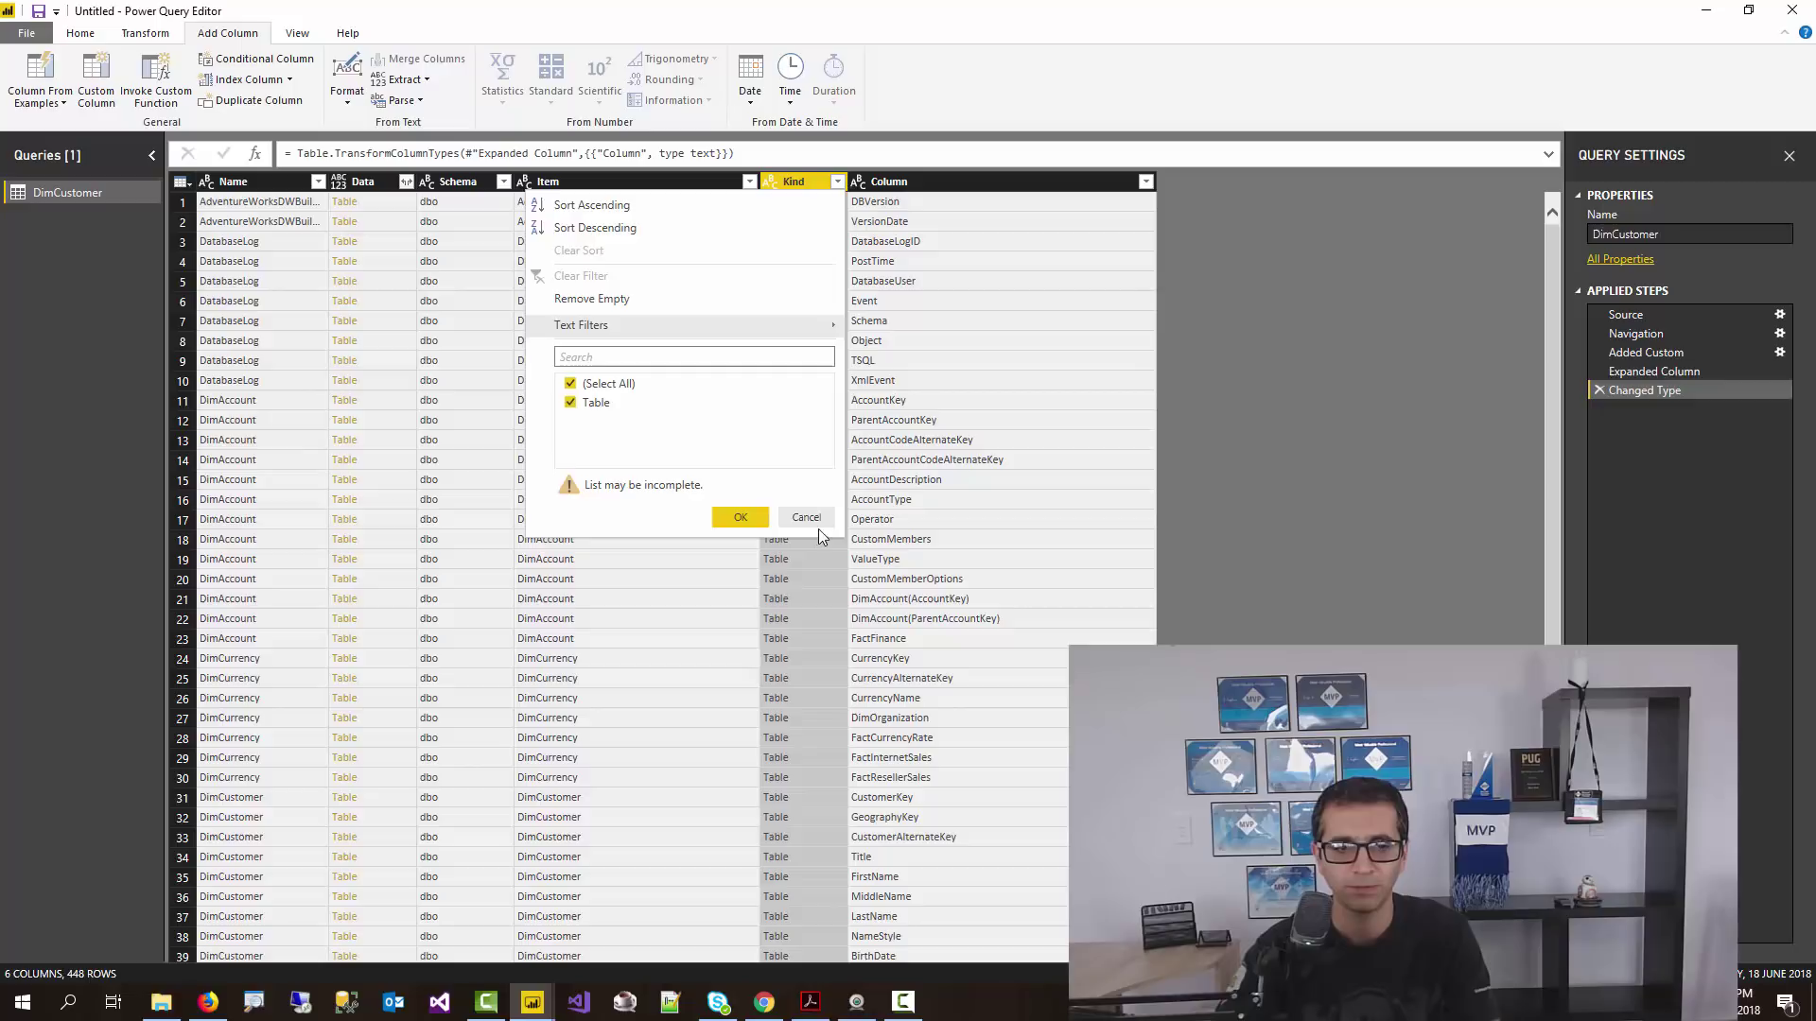
click(814, 520)
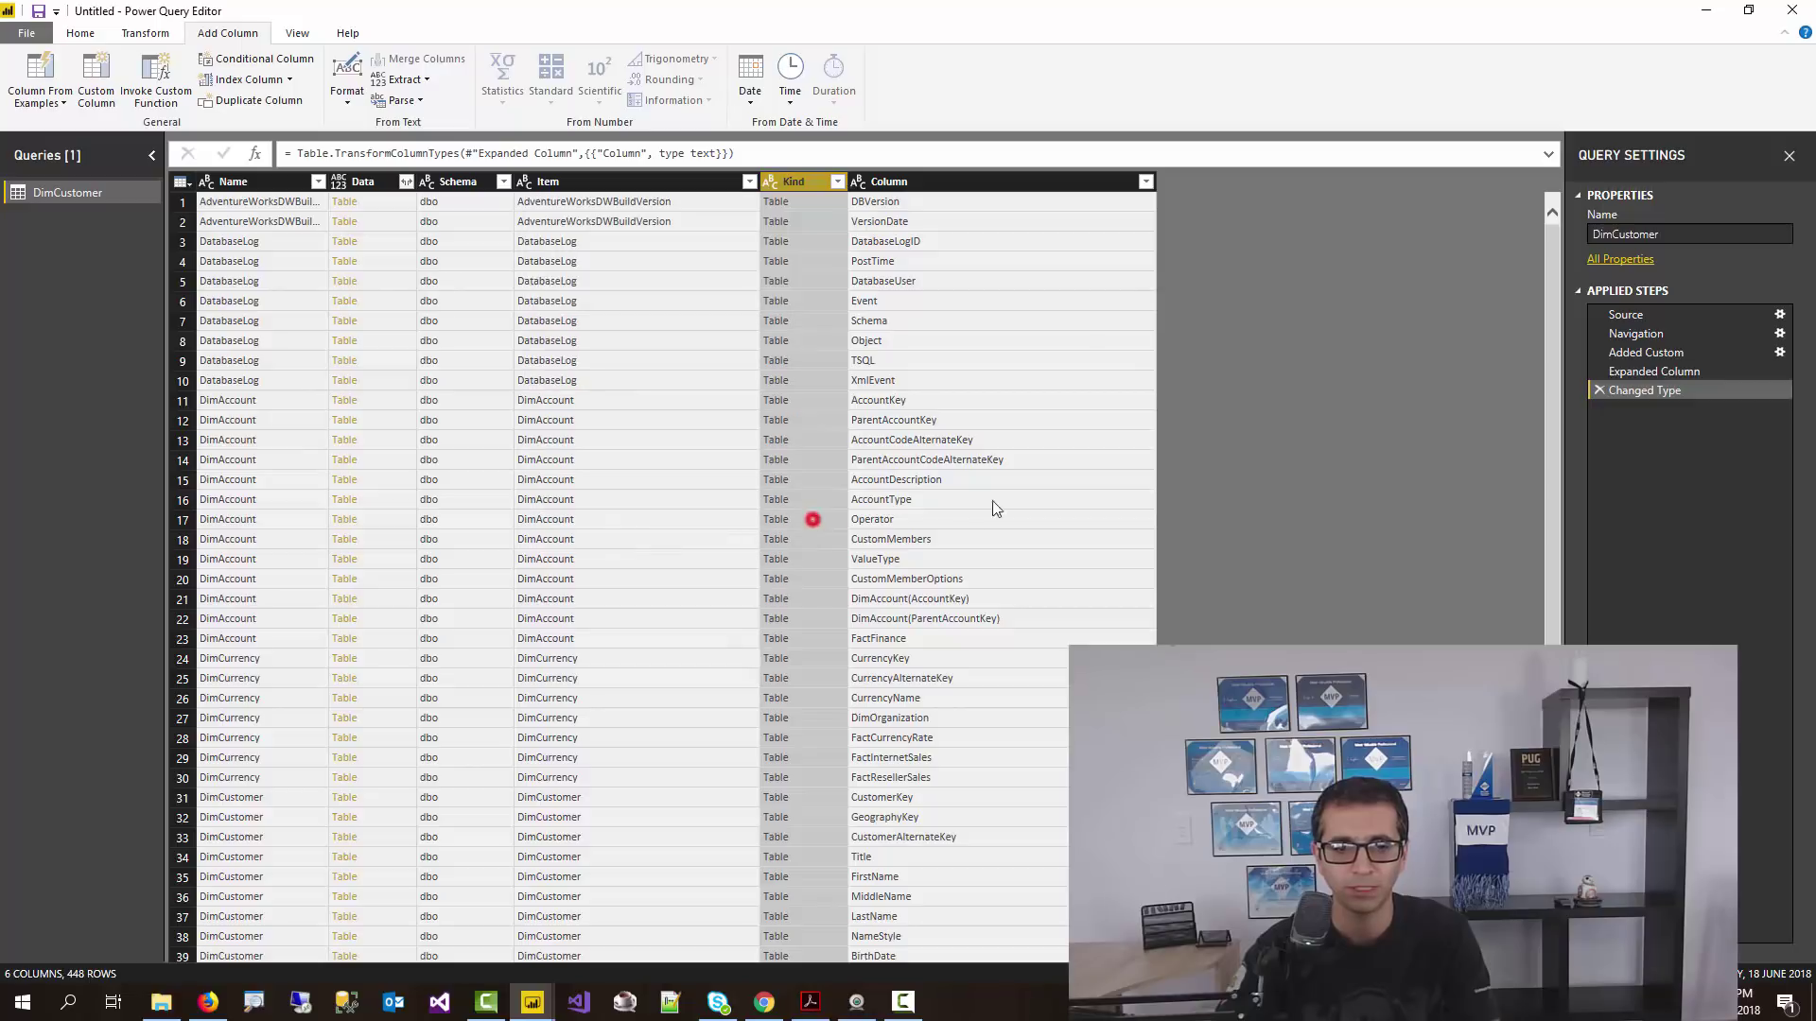
click(1661, 360)
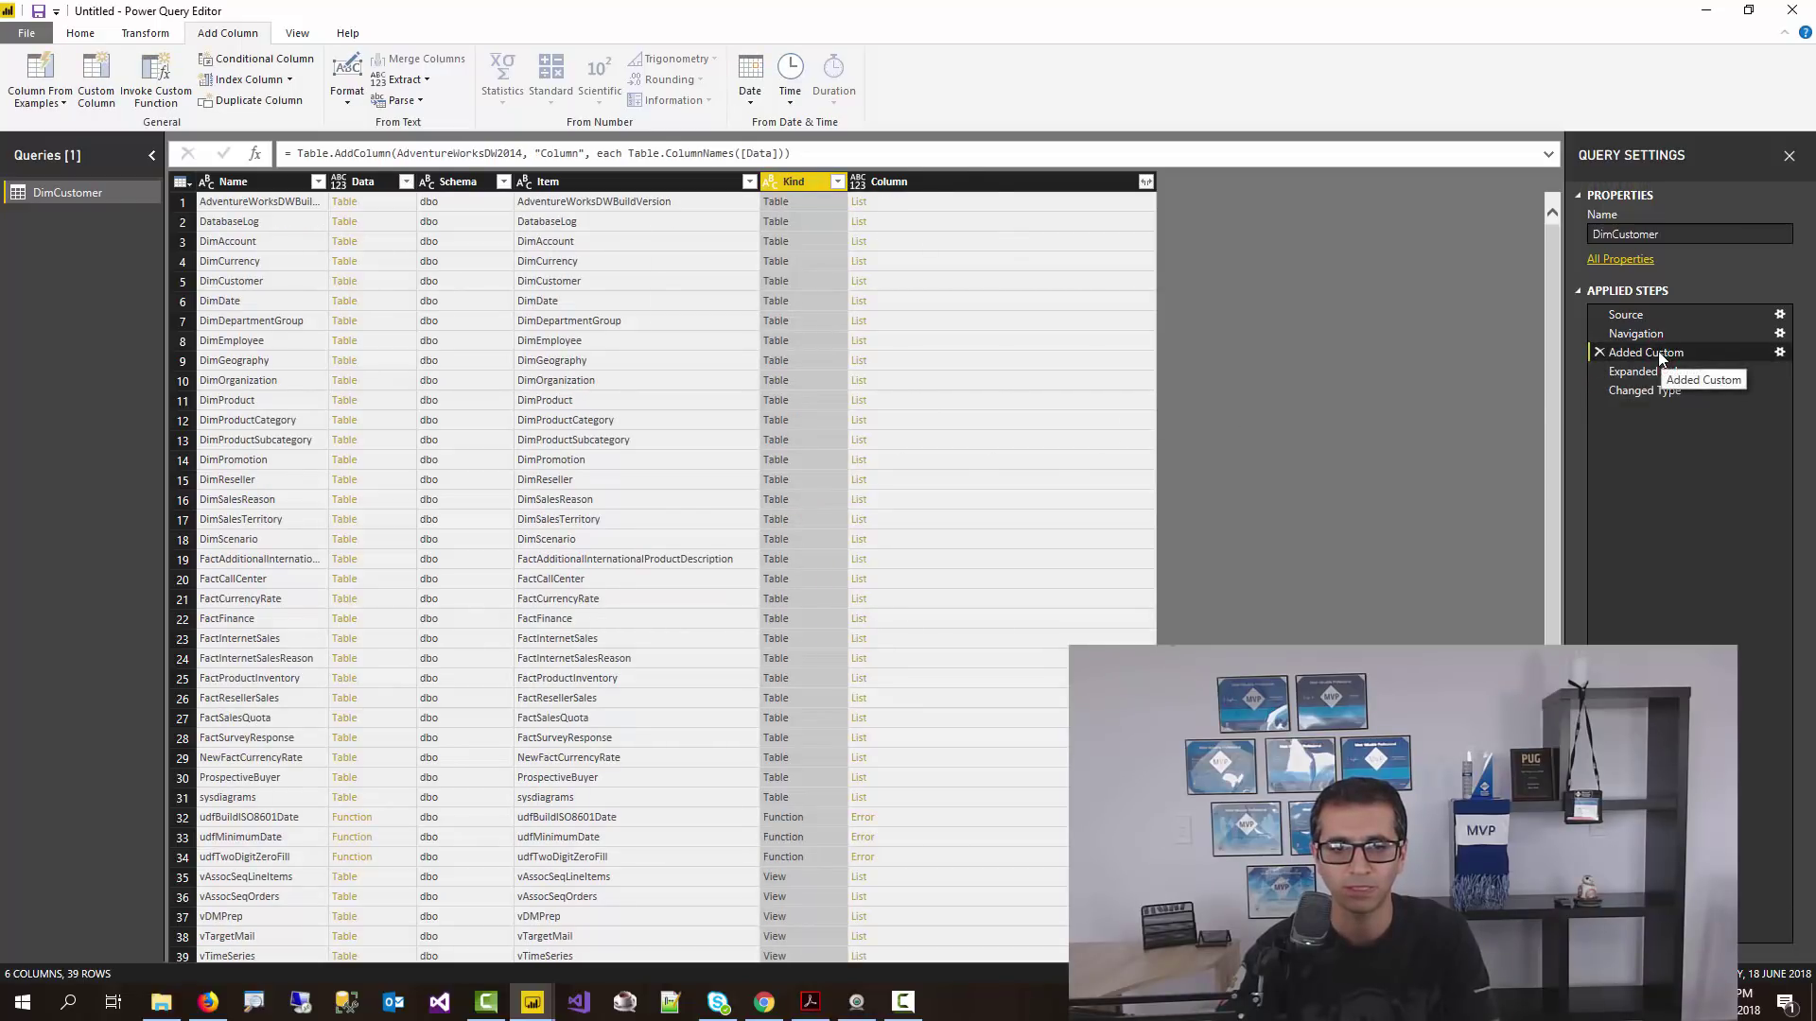
click(1638, 334)
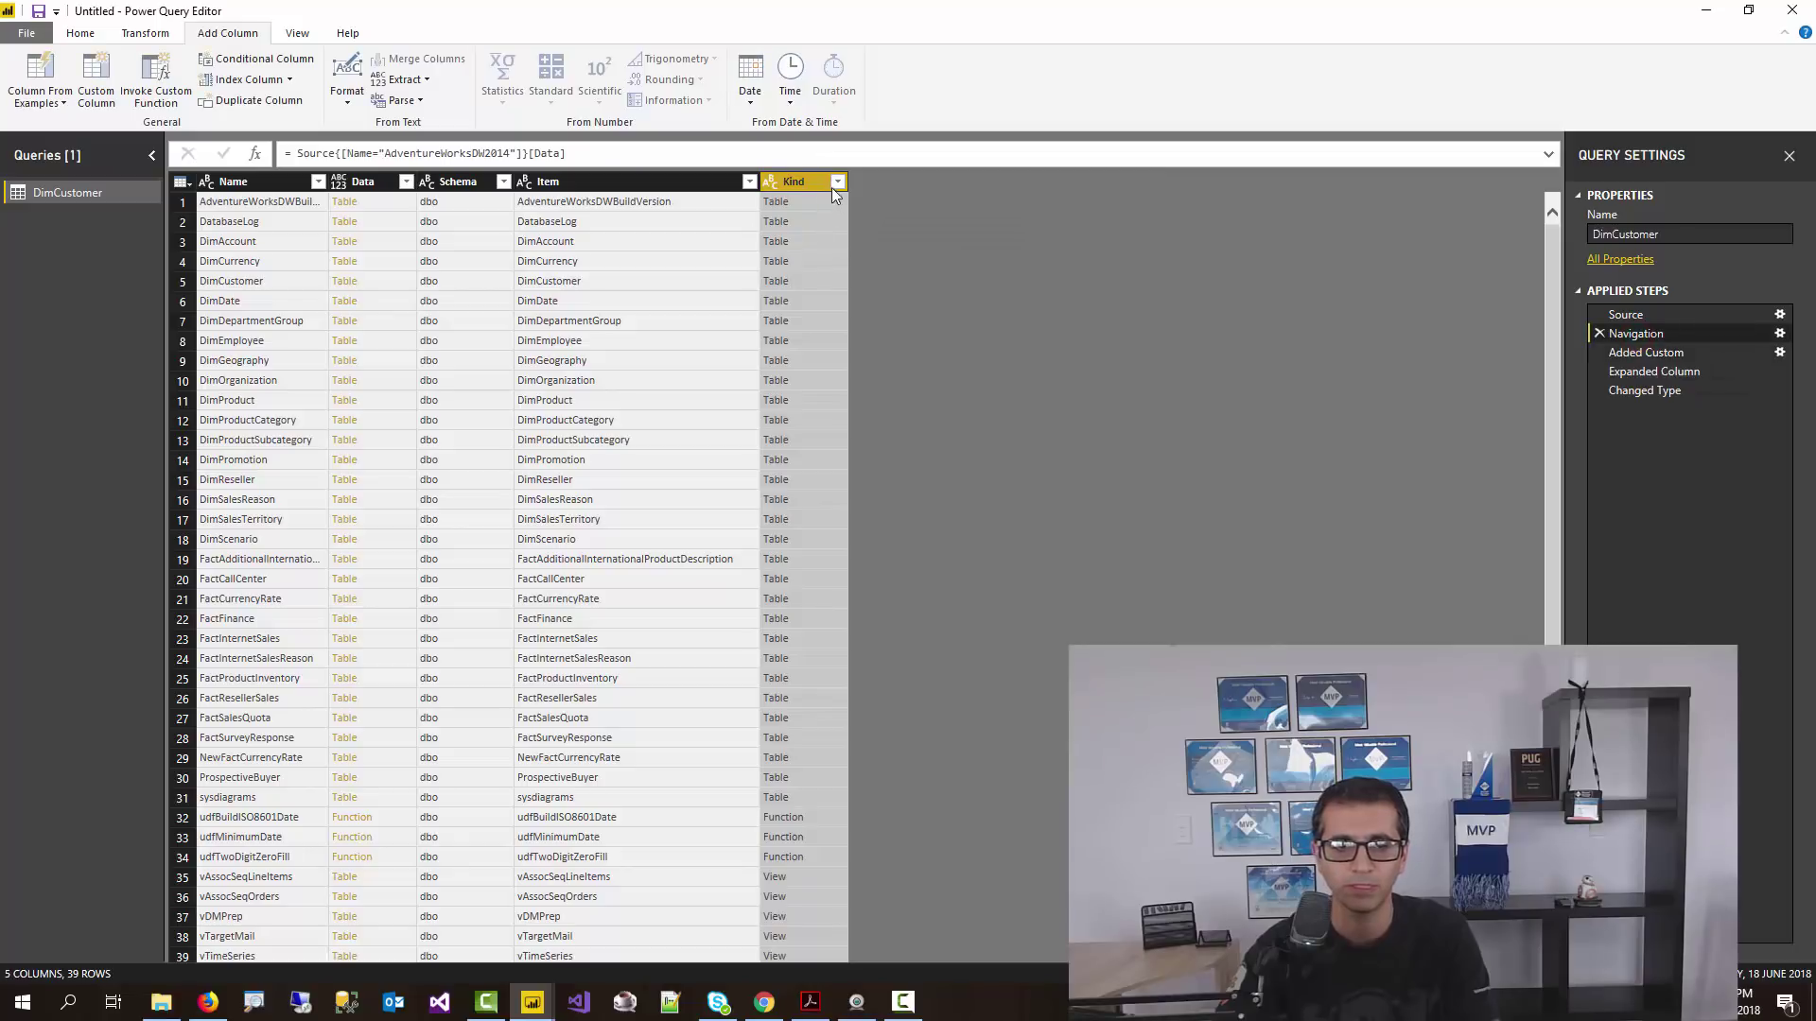
click(837, 182)
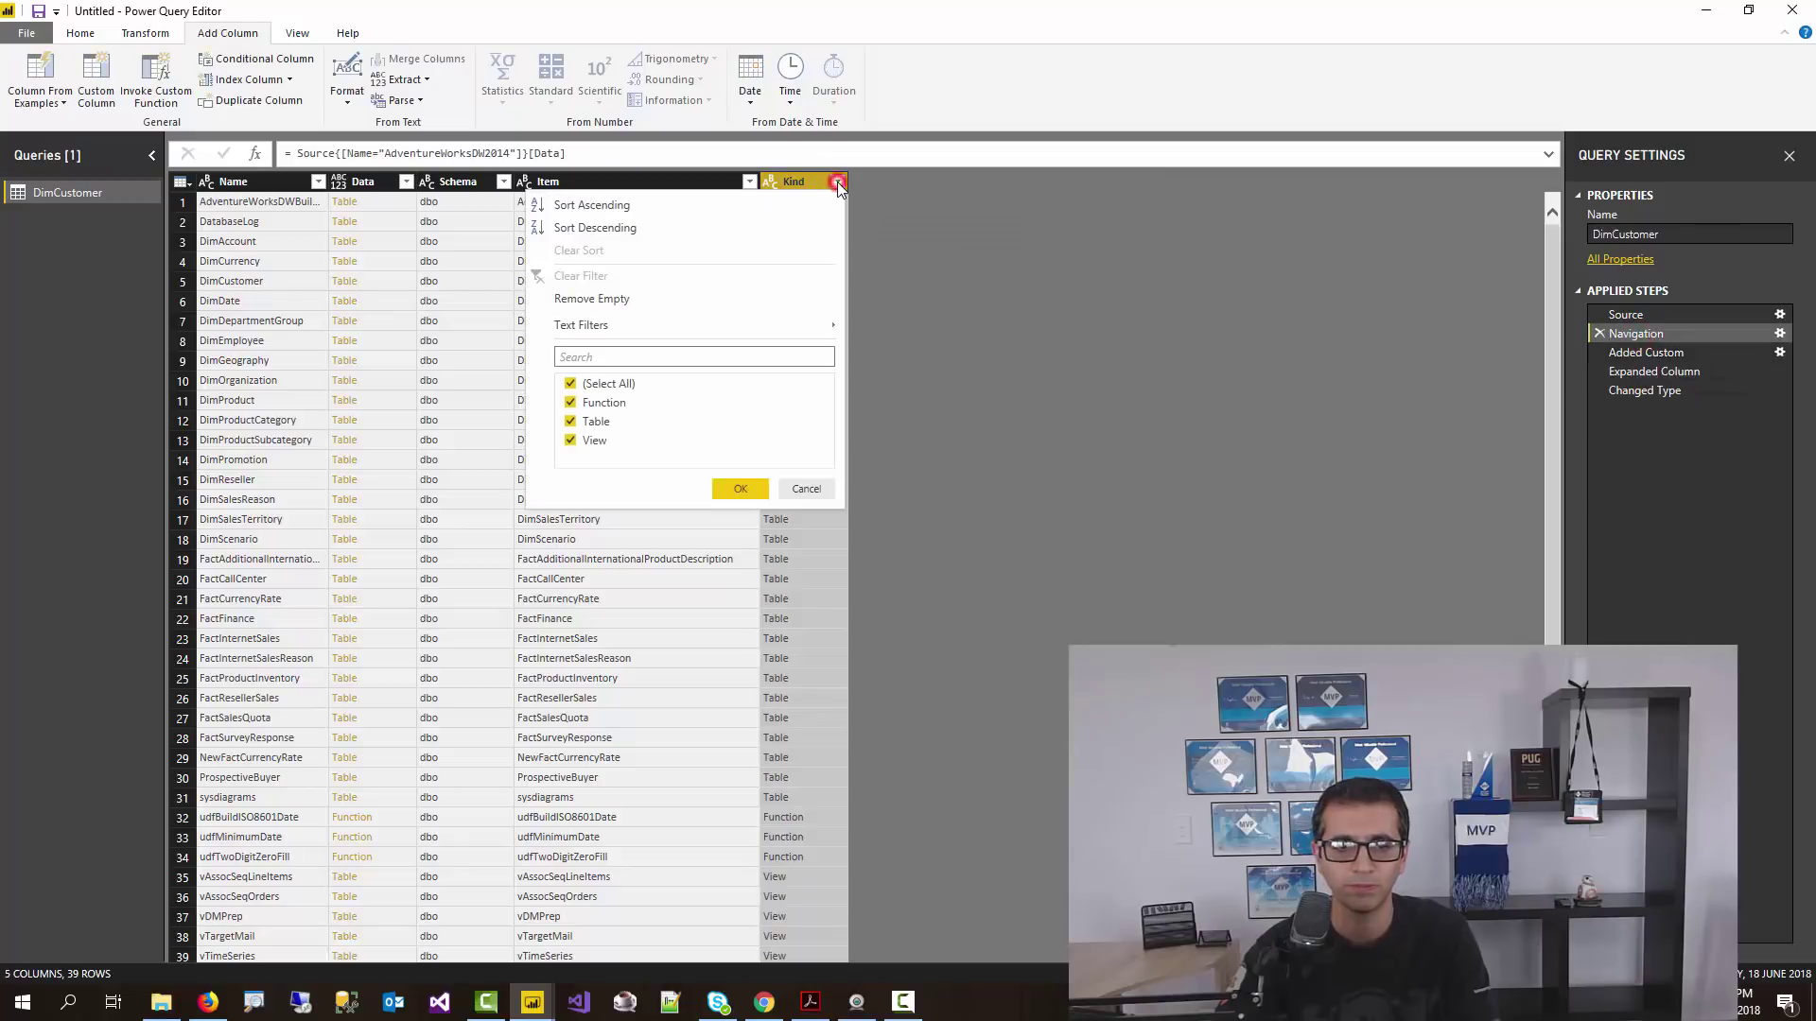
click(735, 489)
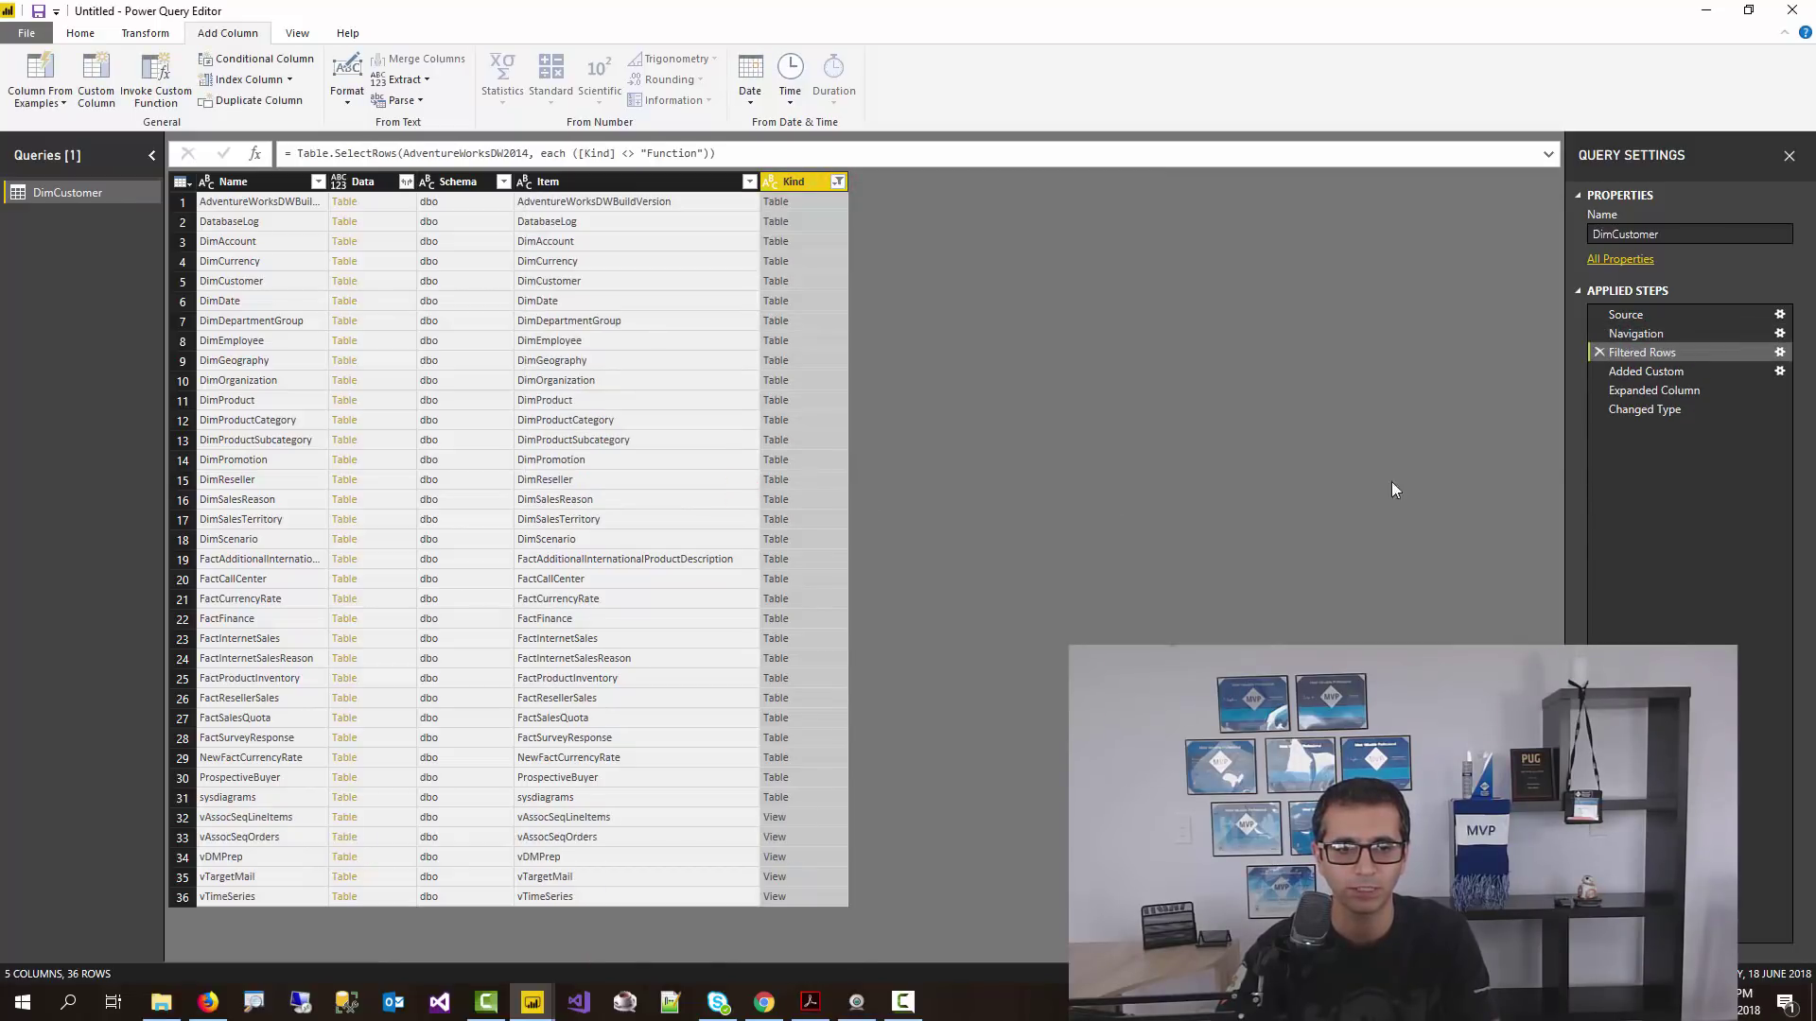
click(1619, 414)
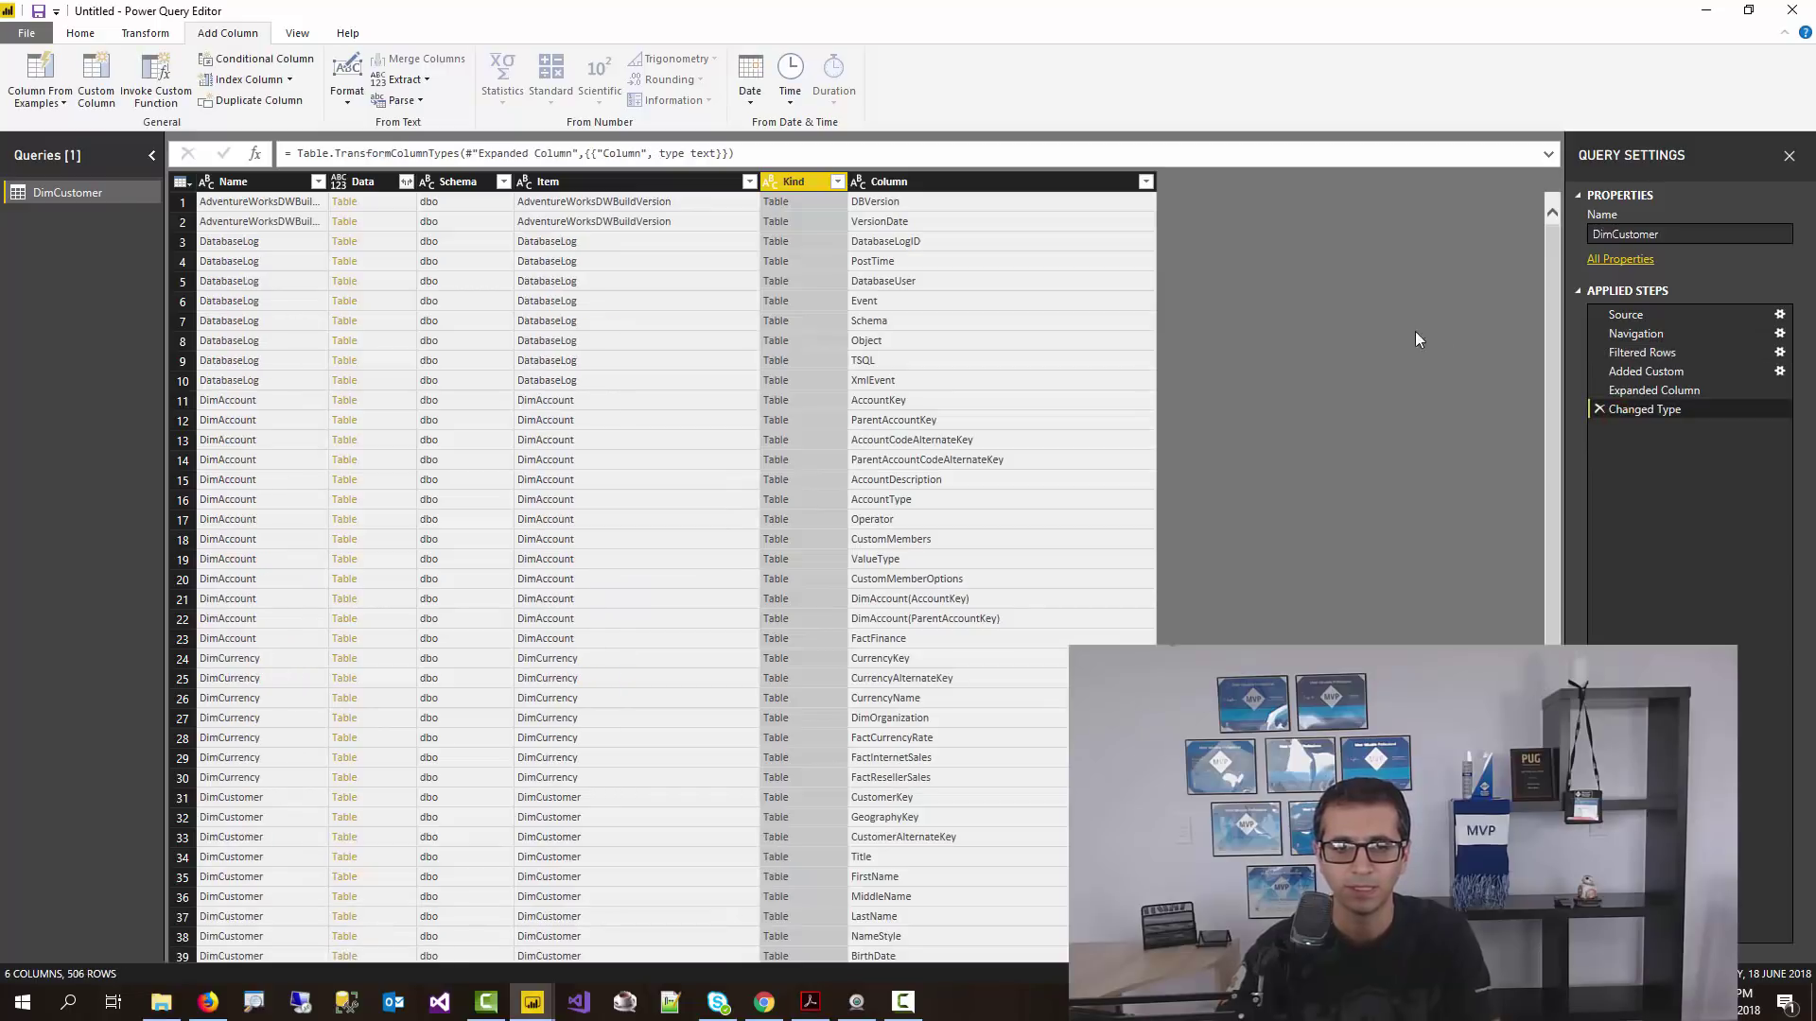
- Apply lowercase formatting to all values in the Column column
click(1022, 180)
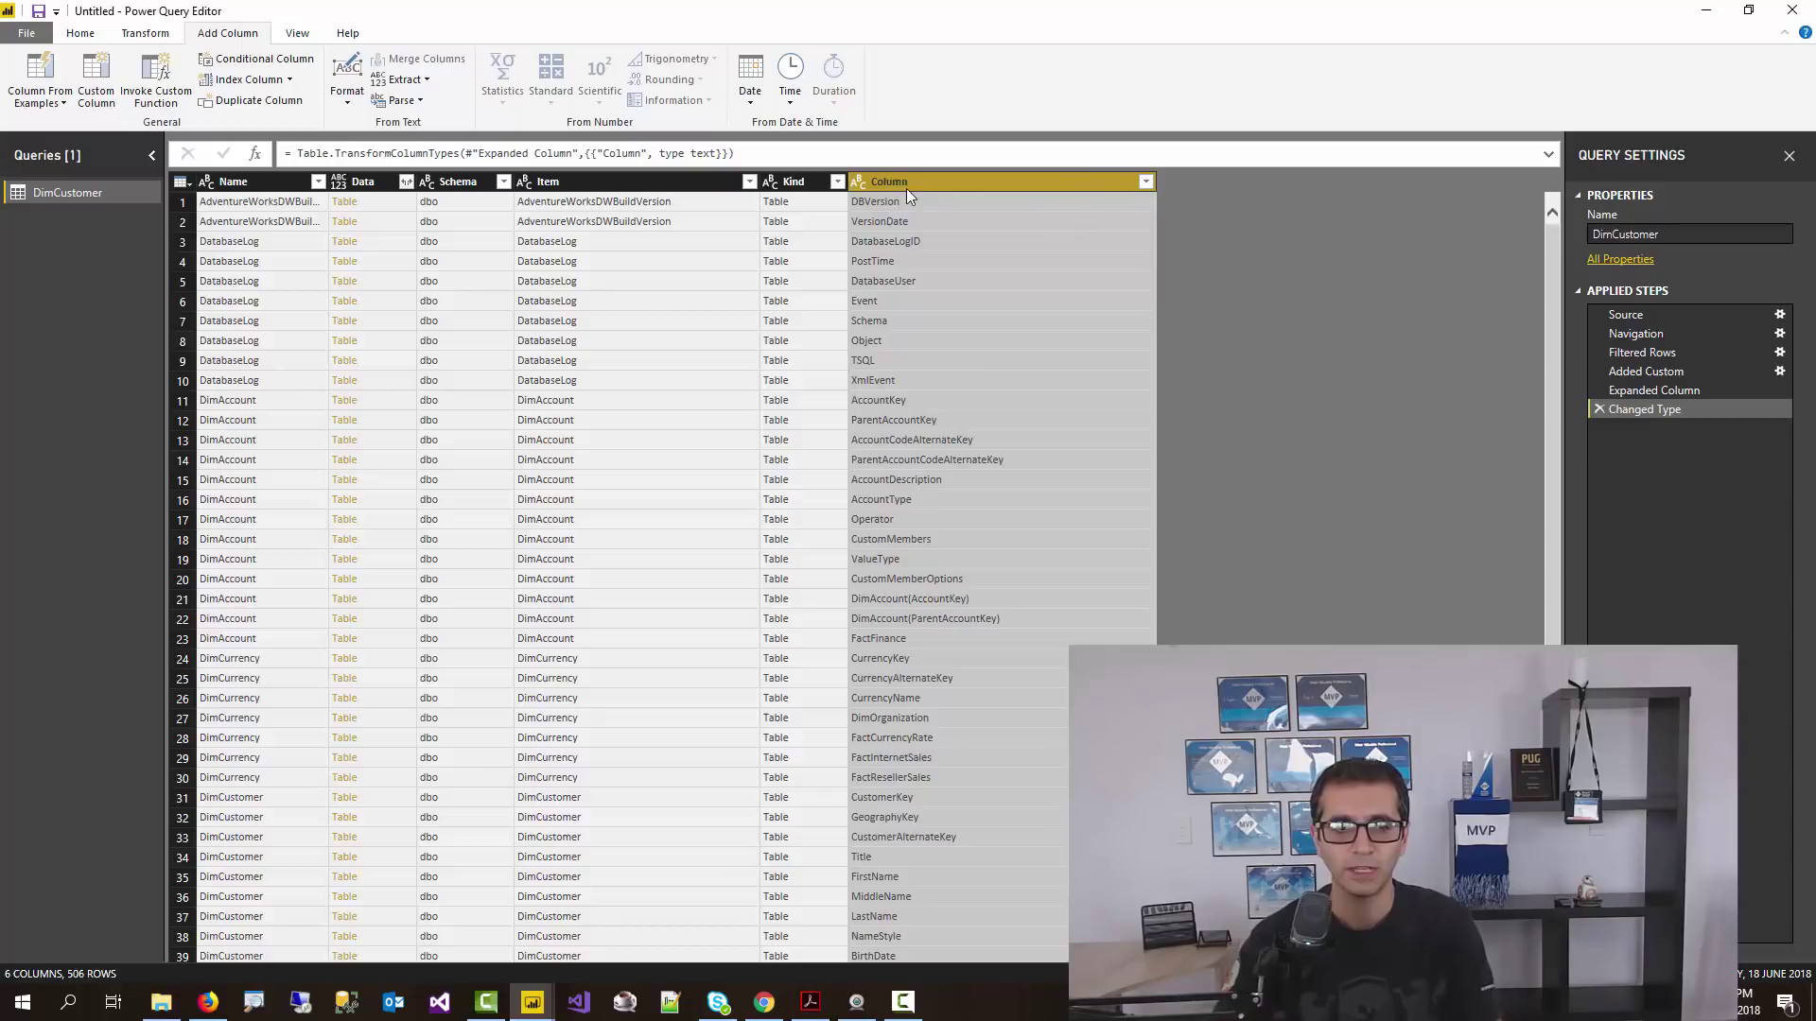
click(148, 36)
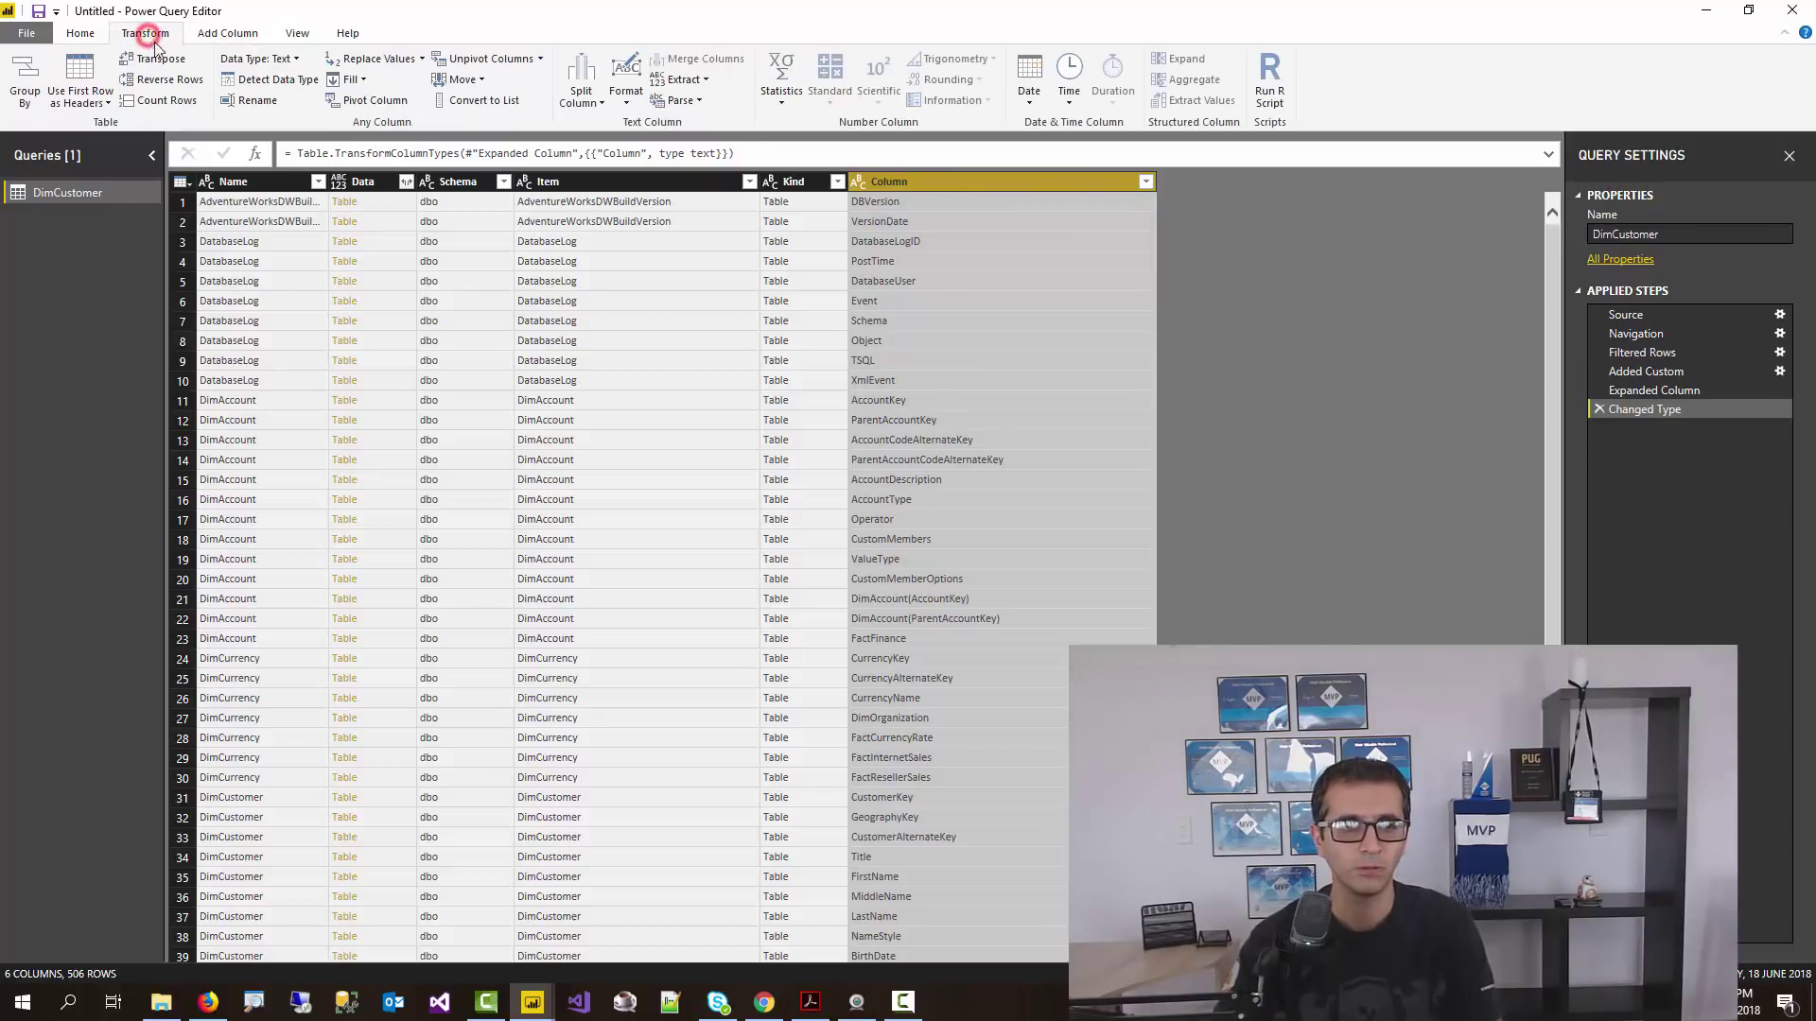
click(628, 98)
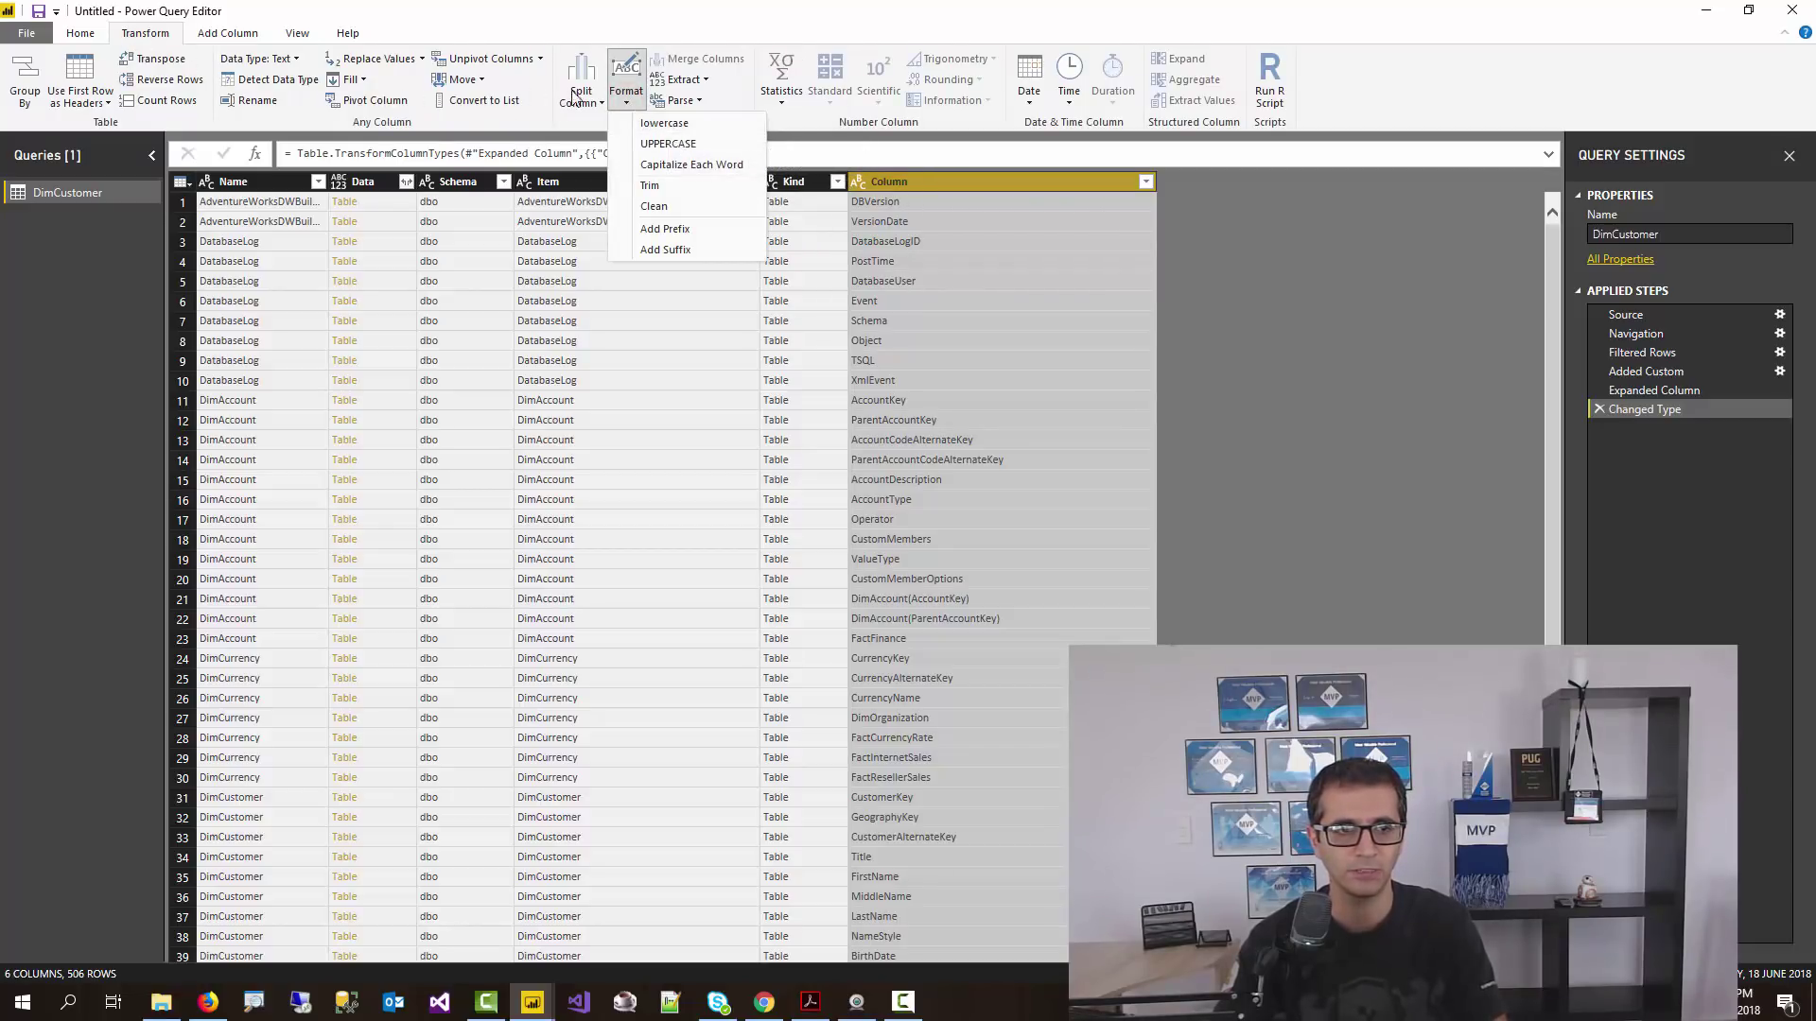
click(660, 123)
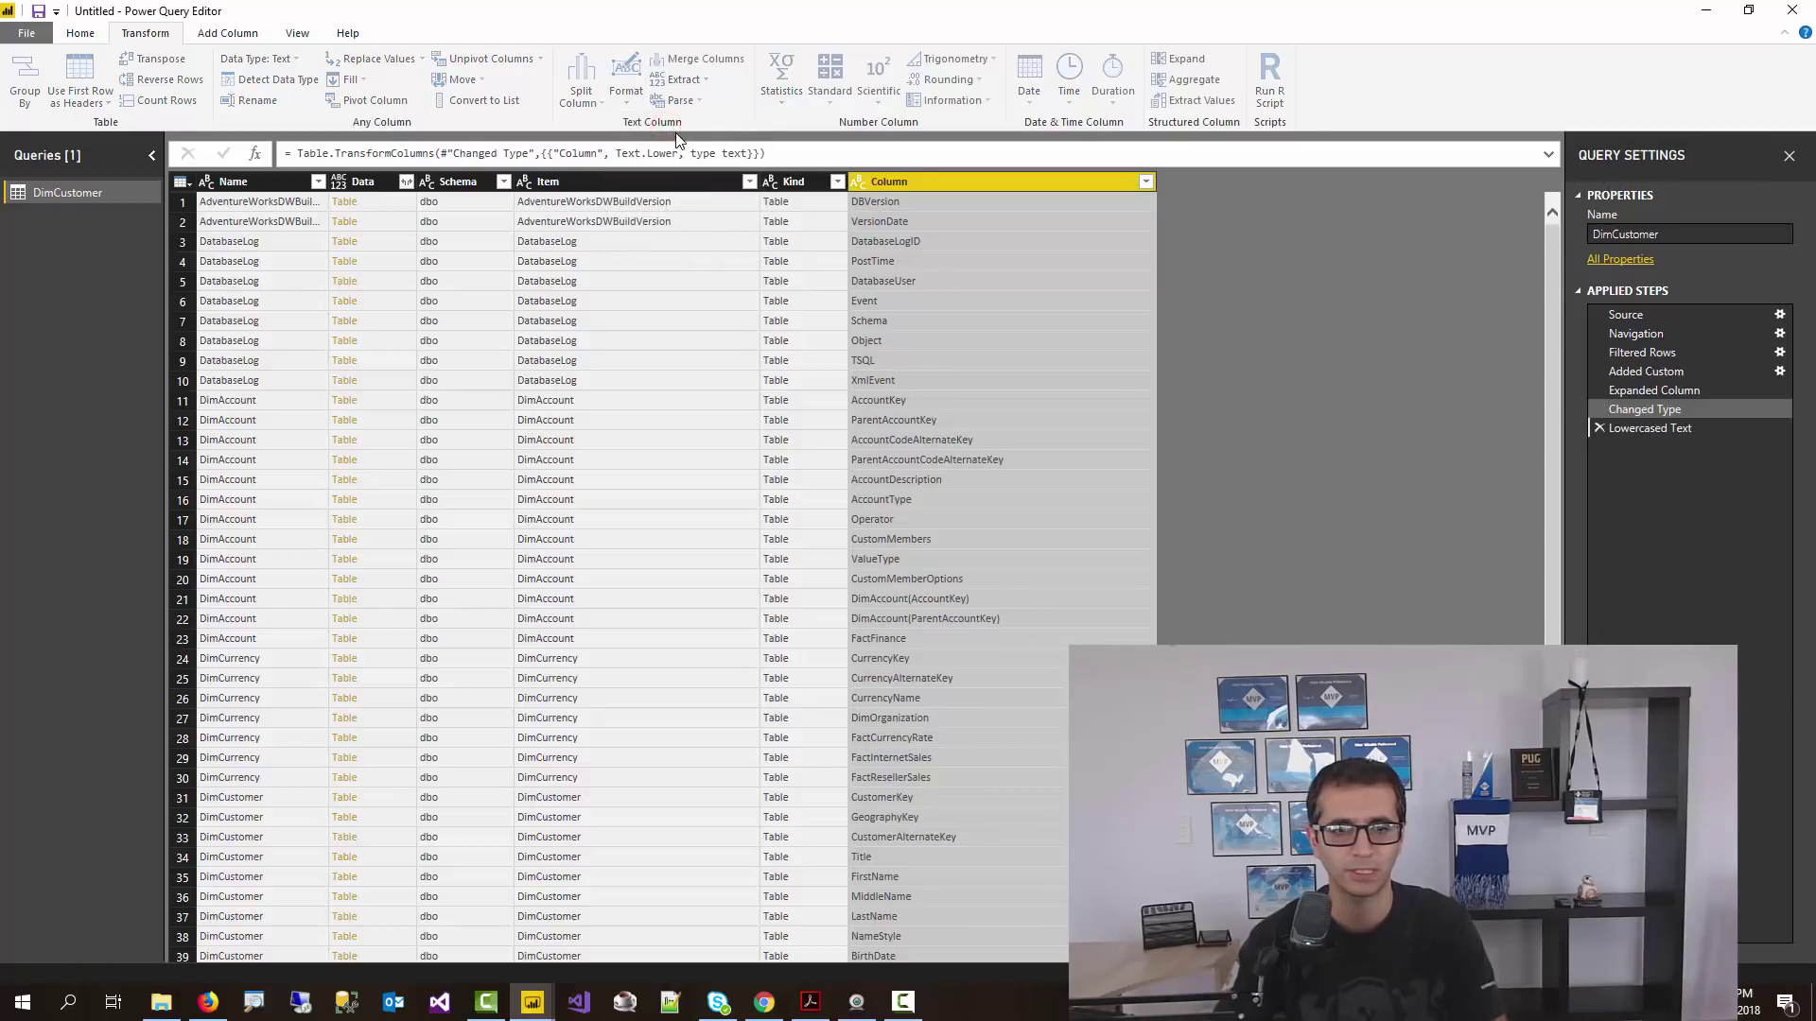
- Filter the Column column with a Contains condition on 'account'
click(1145, 182)
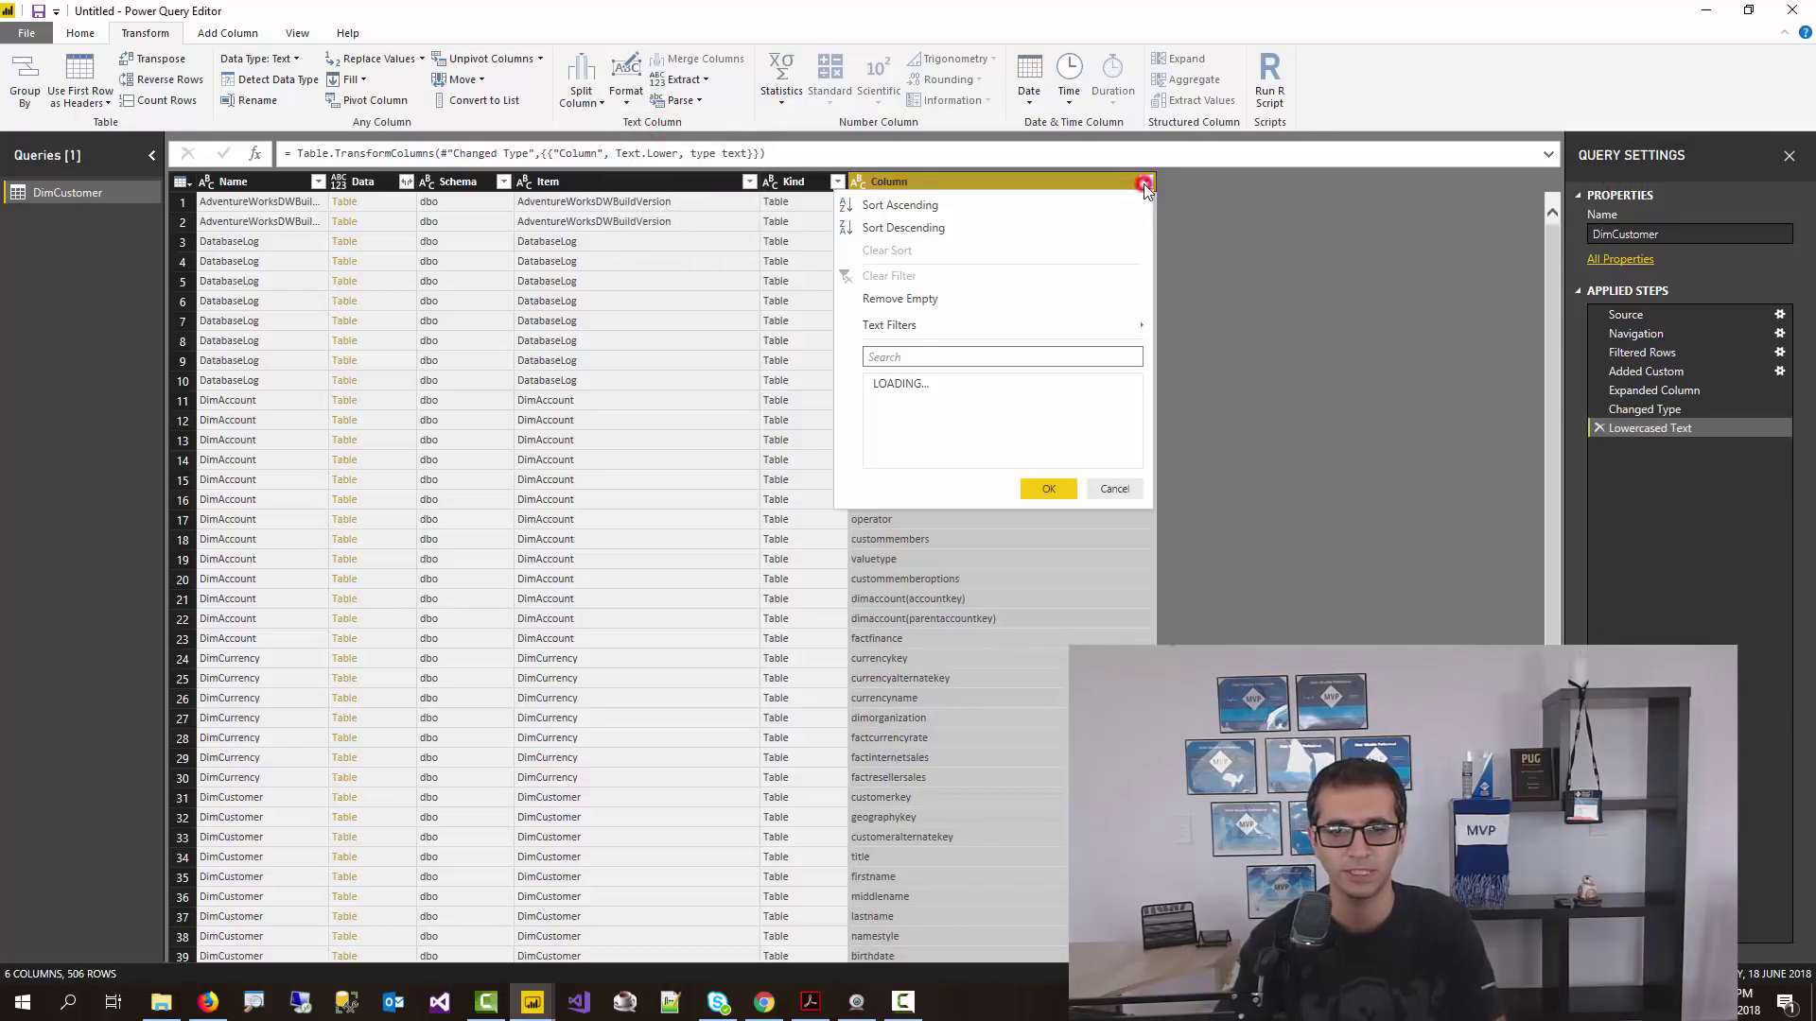
click(1097, 325)
click(1201, 473)
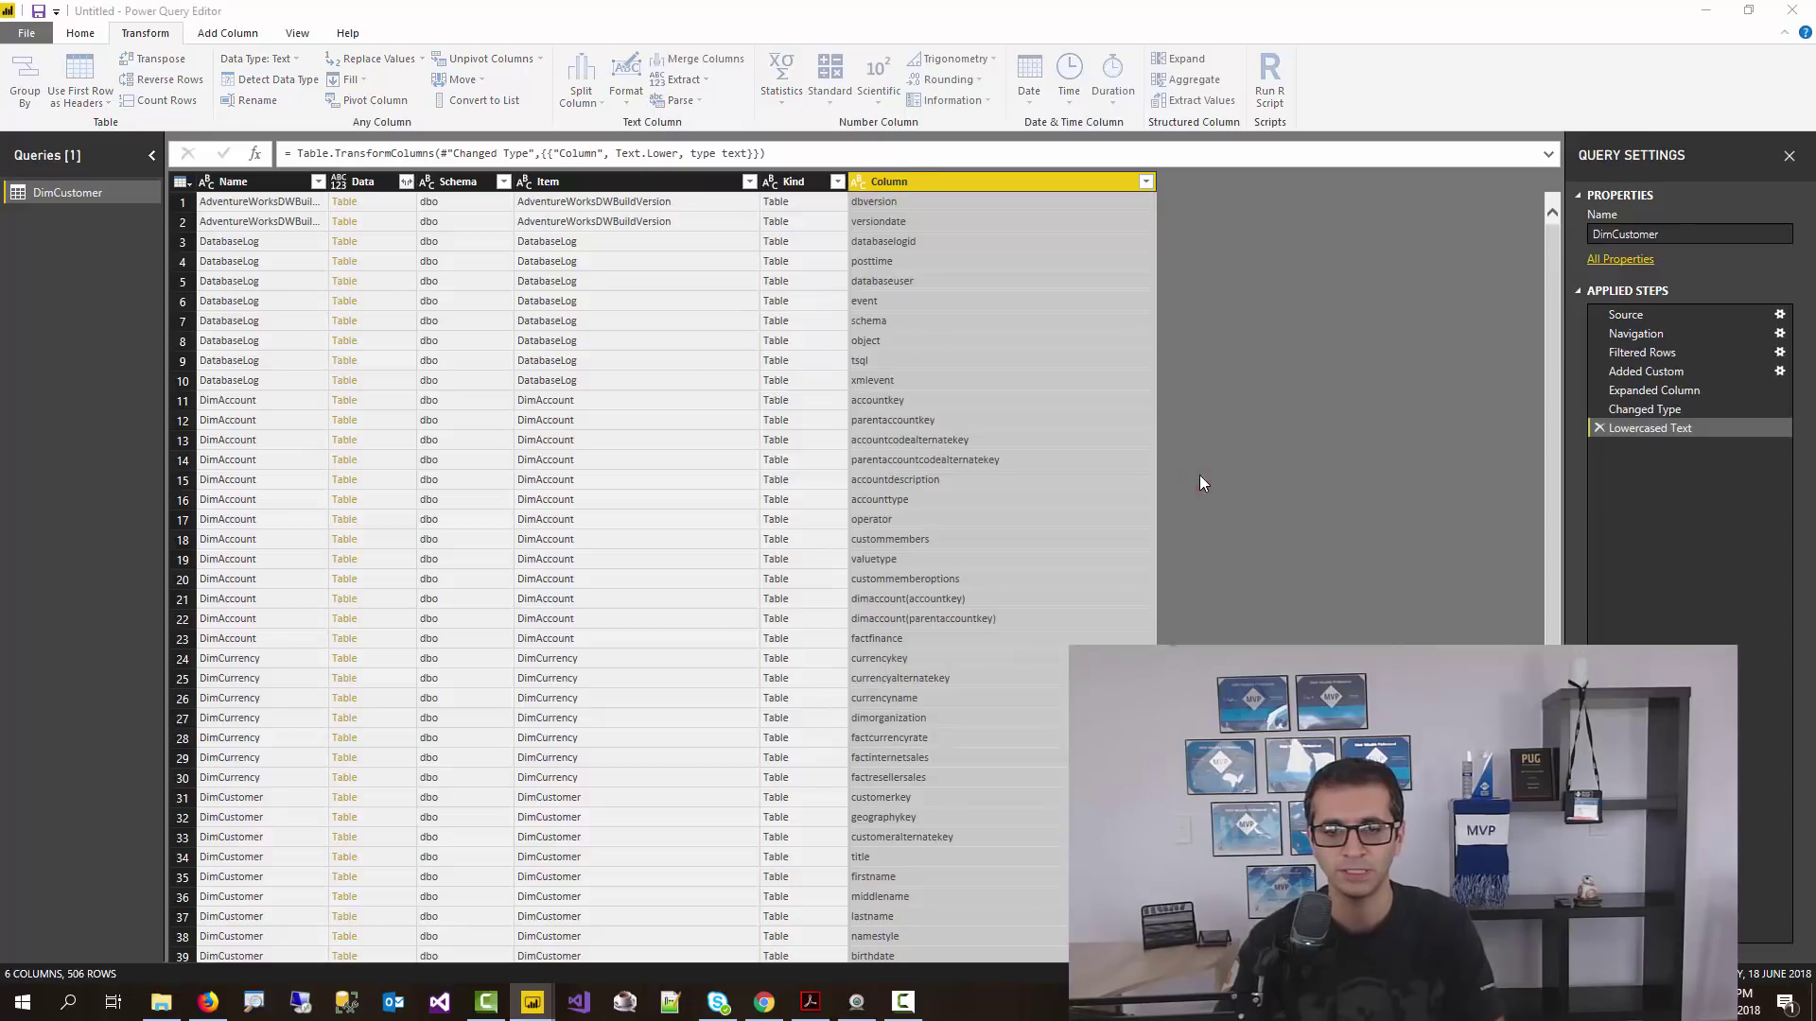
click(918, 482)
text(a)
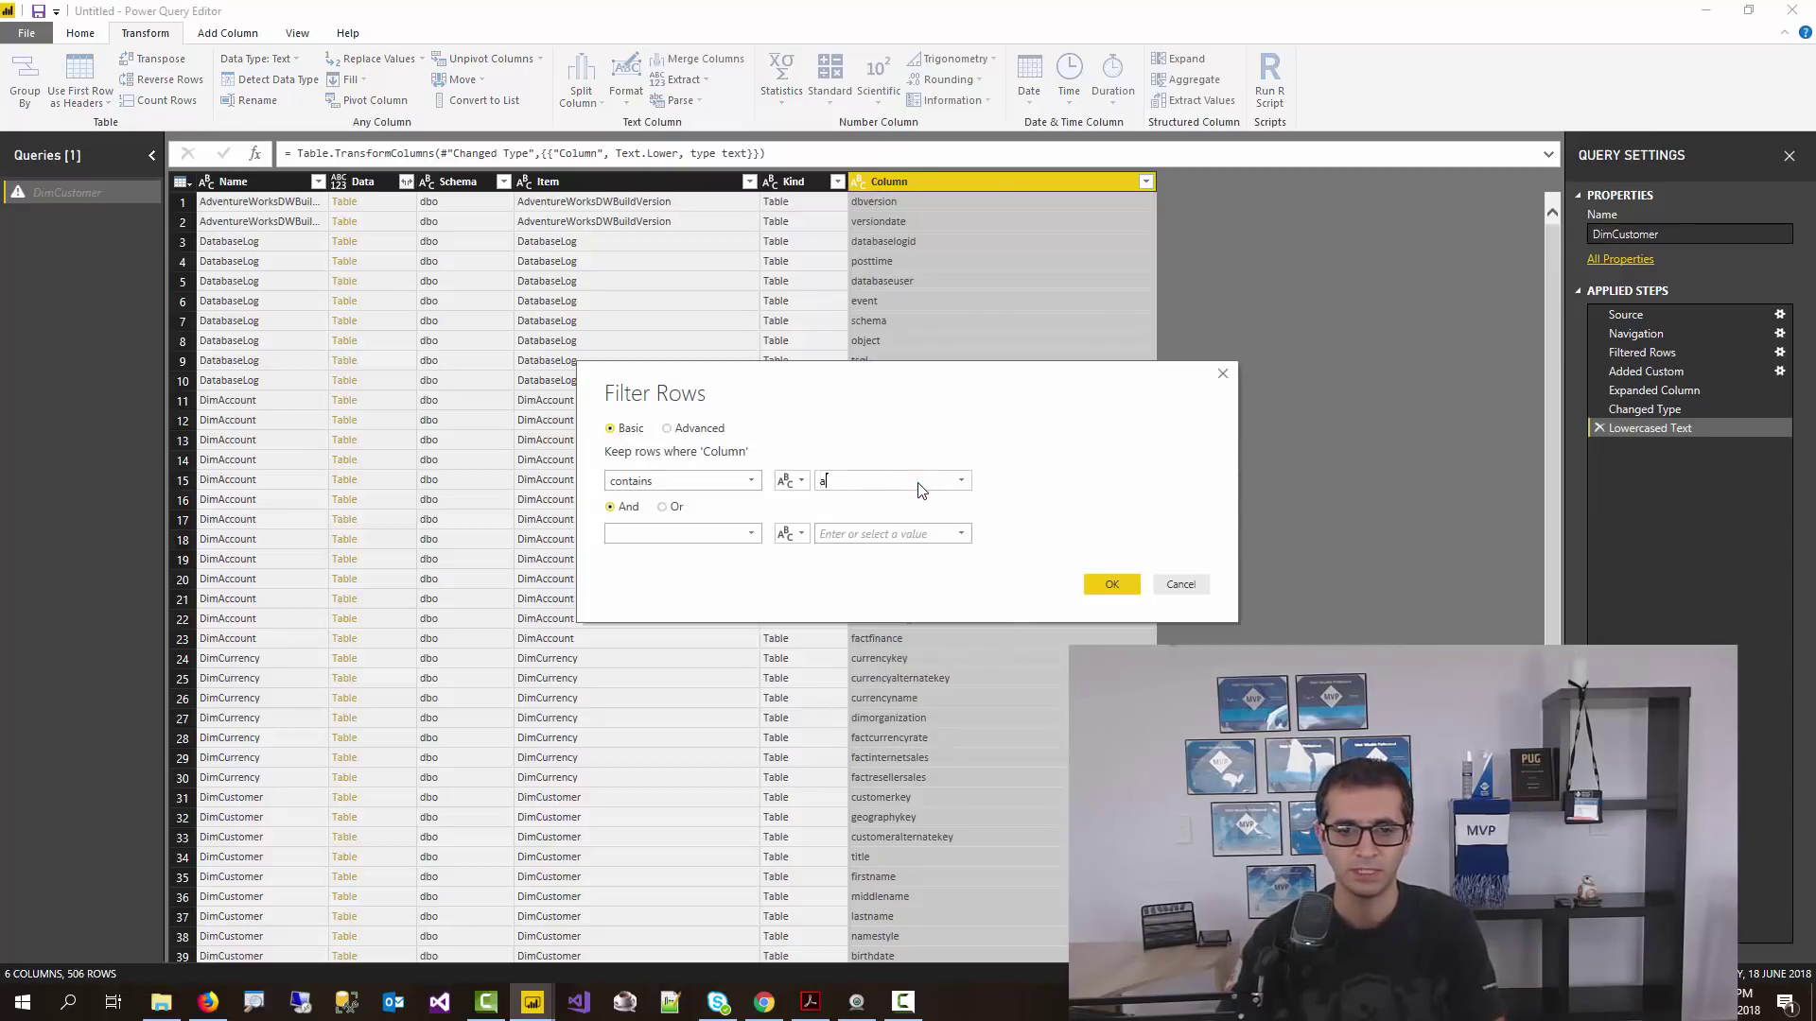
text(ccount)
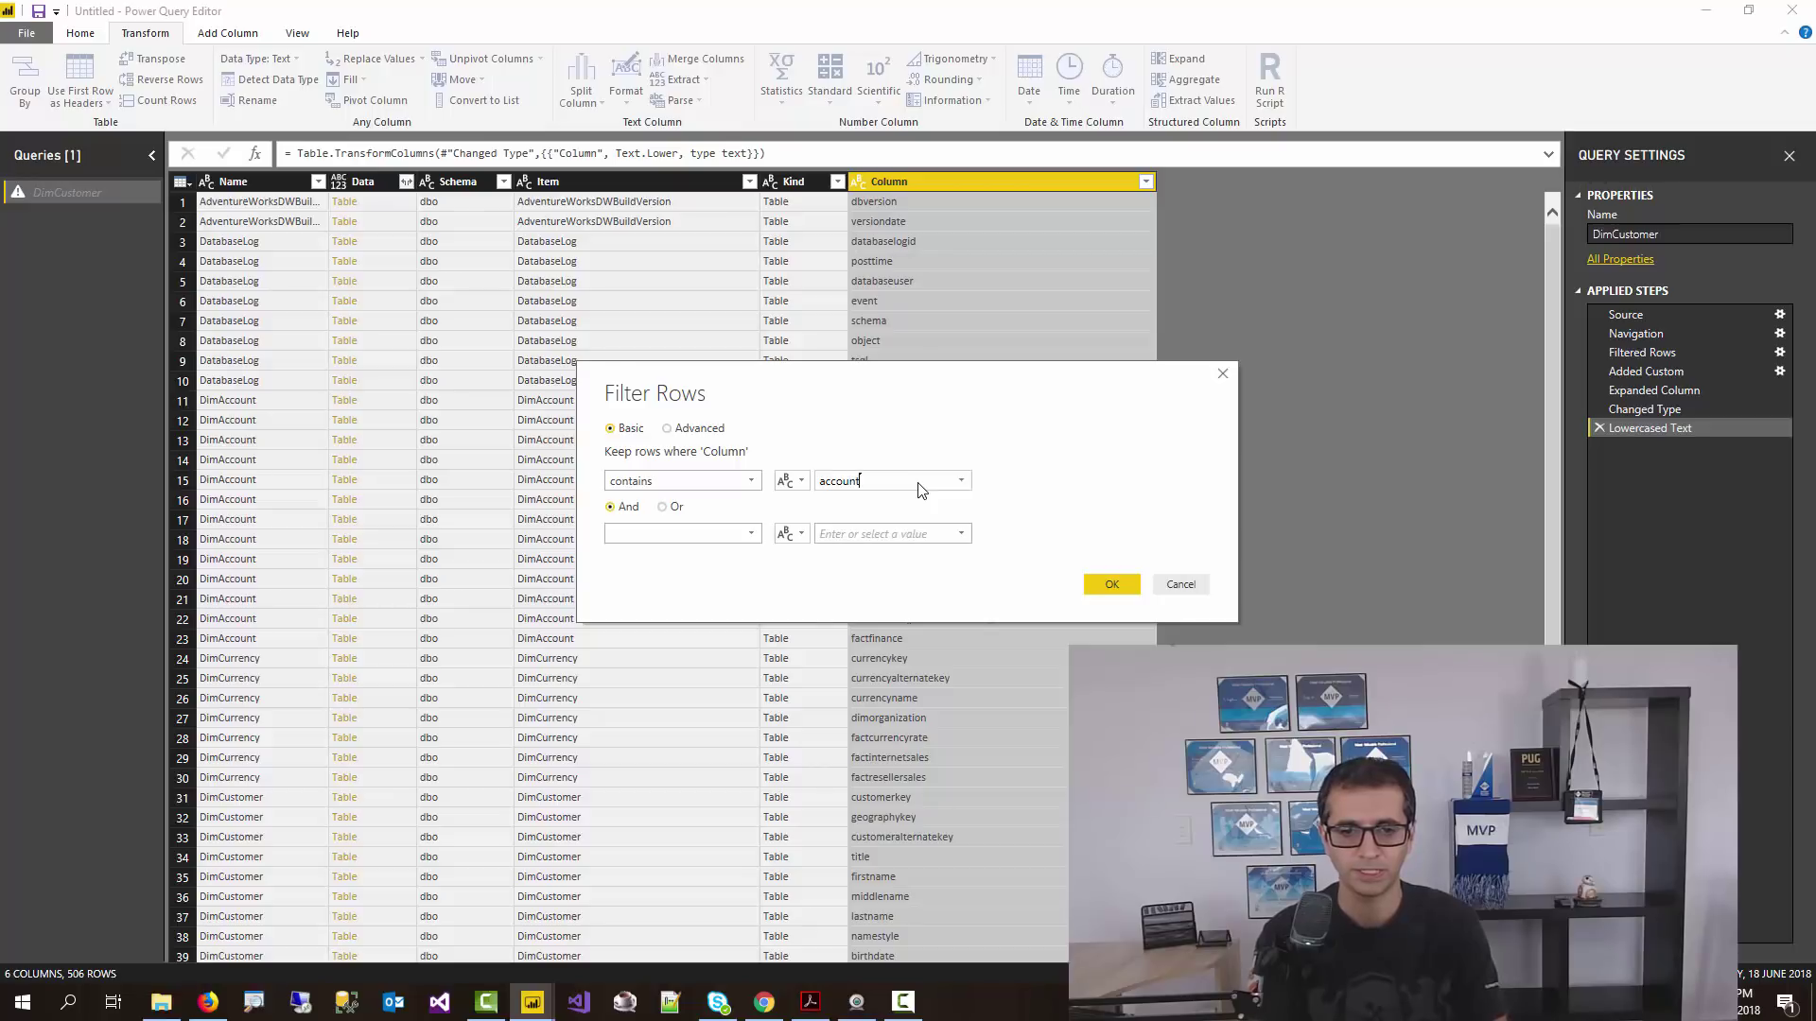